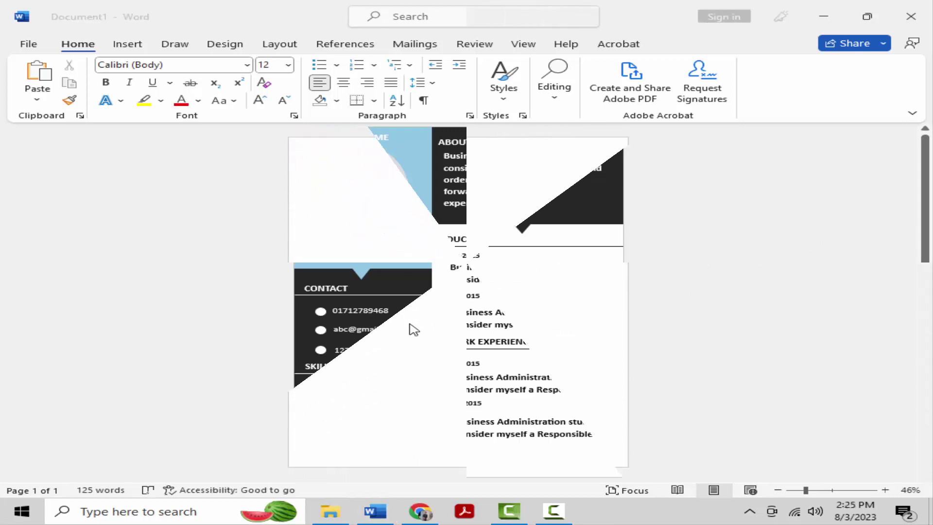
Step: Set the page size to A4
{"action": "left_click", "coordinate": [274, 46]}
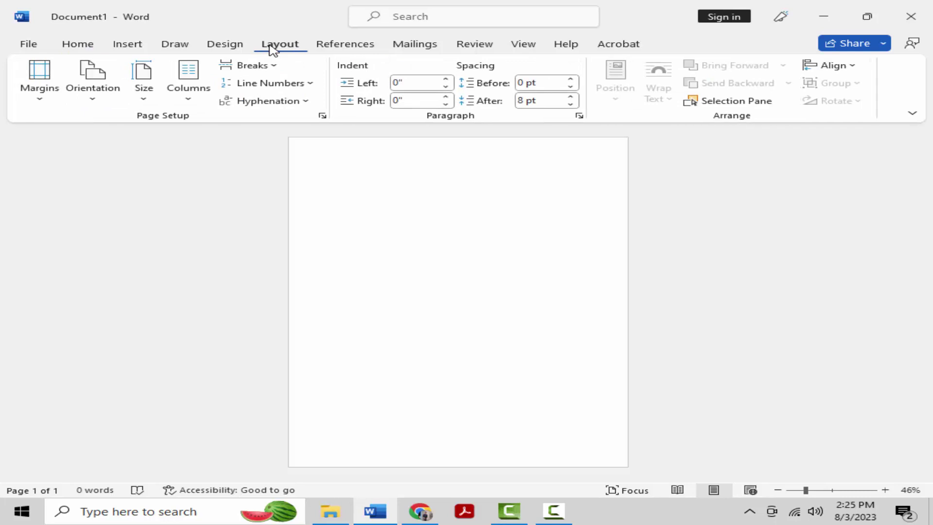
{"action": "left_click", "coordinate": [147, 92]}
{"action": "left_click", "coordinate": [189, 327]}
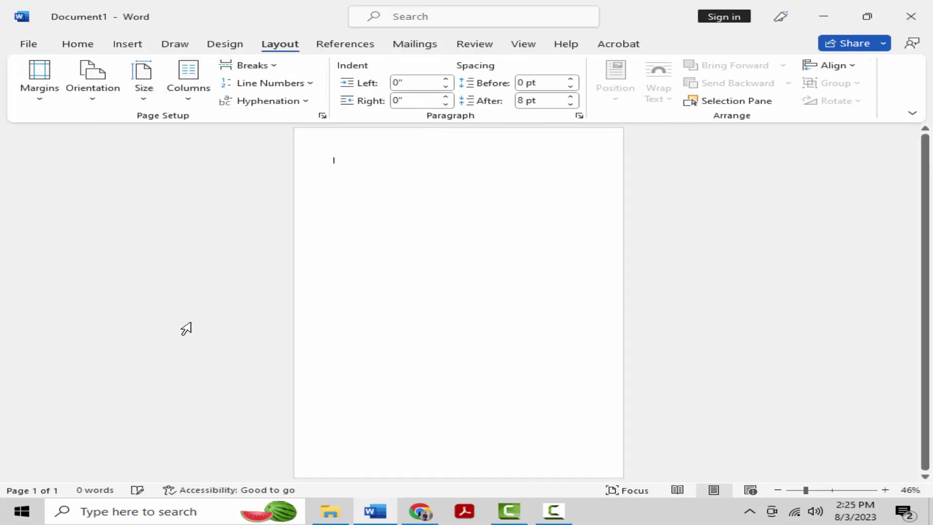
Step: Draw a tall rectangle down the page's left side, stretched past the top edge
{"action": "left_click", "coordinate": [128, 44]}
{"action": "left_click", "coordinate": [197, 66]}
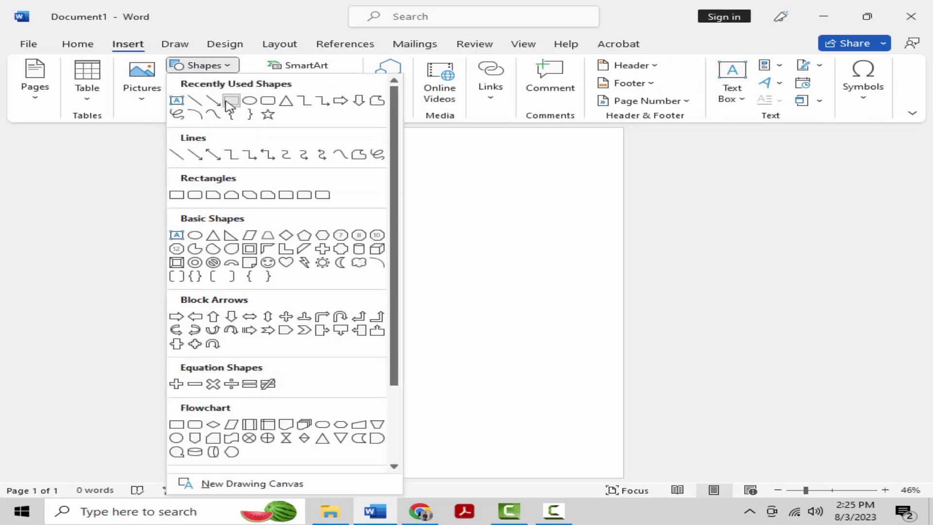
{"action": "left_click", "coordinate": [225, 101]}
{"action": "left_click_drag", "start_coordinate": [301, 133], "coordinate": [435, 507]}
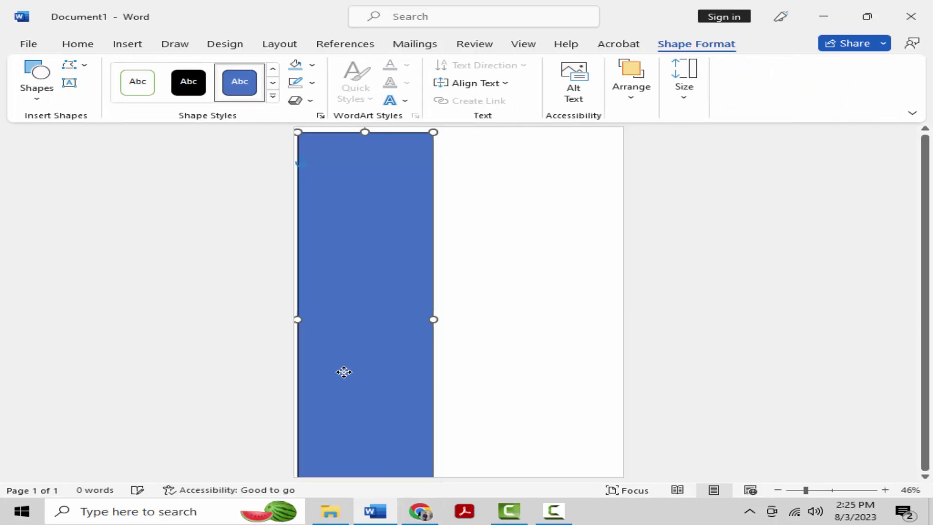
{"action": "left_click_drag", "start_coordinate": [360, 127], "coordinate": [358, 111]}
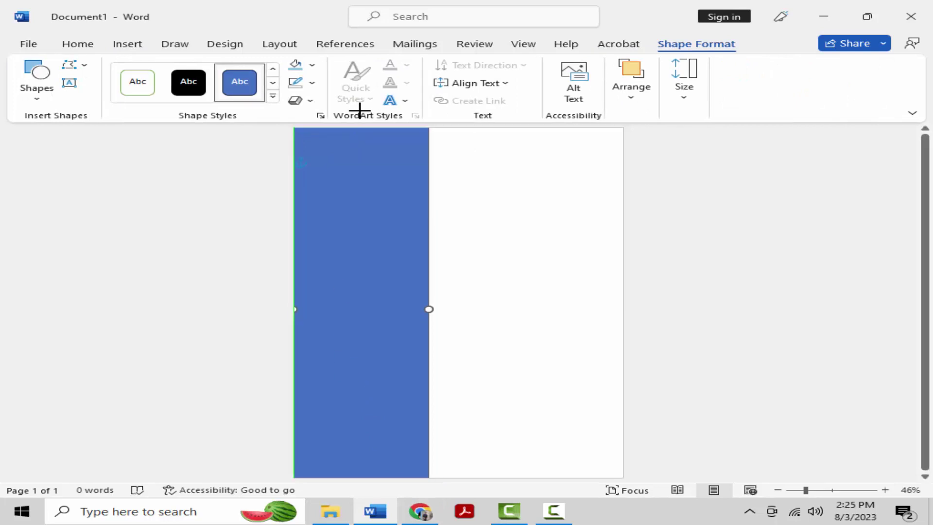
Step: Fill the rectangle with a dark near-black grey
{"action": "left_click", "coordinate": [312, 64]}
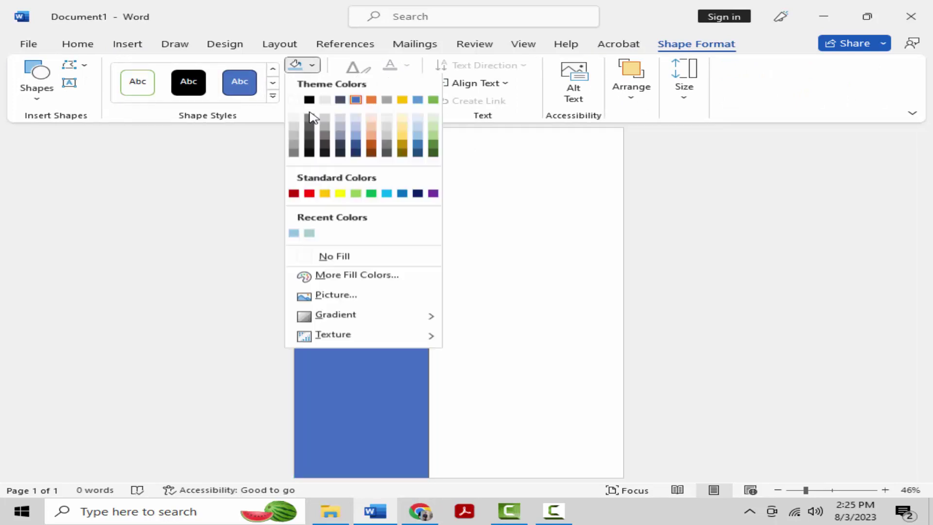
{"action": "left_click", "coordinate": [293, 235]}
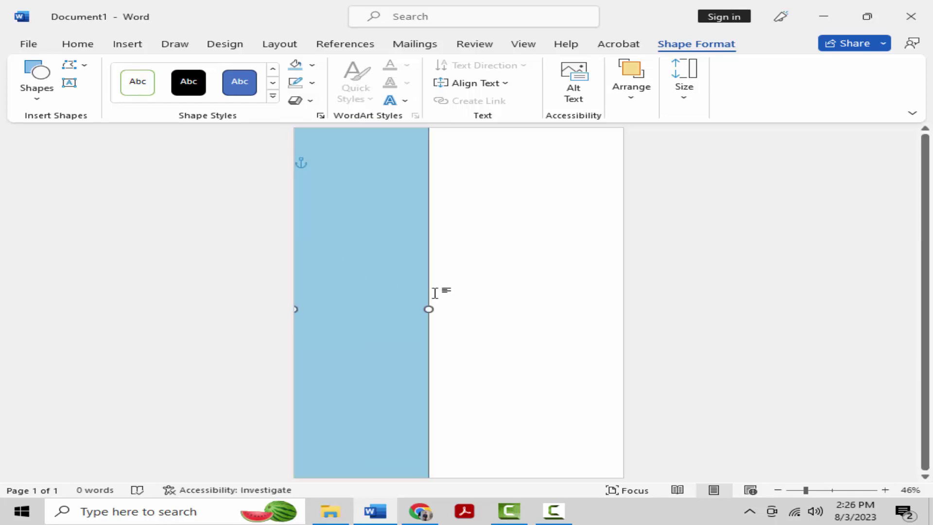
{"action": "left_click", "coordinate": [312, 65]}
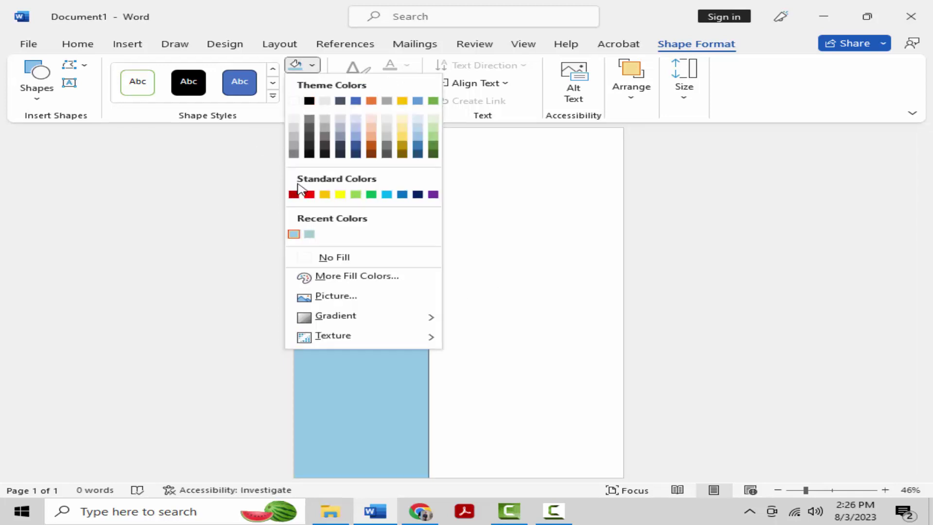
{"action": "left_click", "coordinate": [309, 146]}
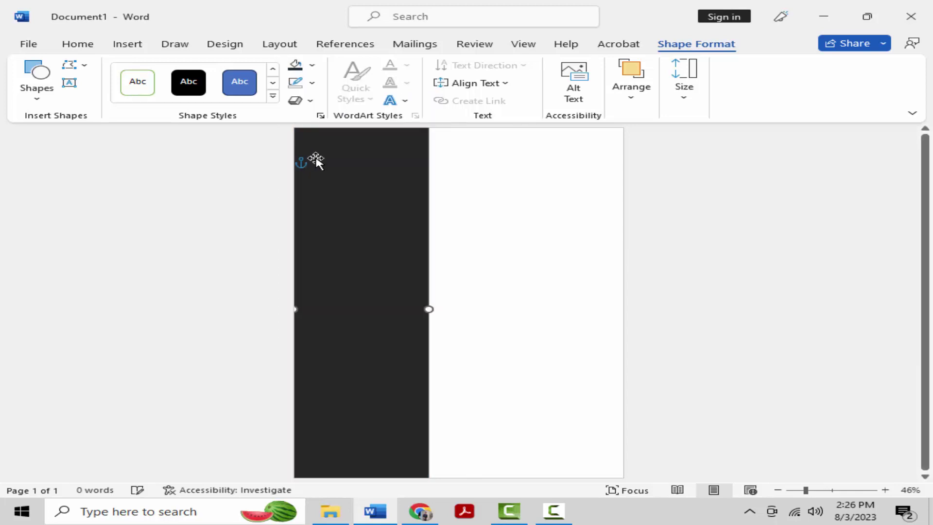
{"action": "left_click", "coordinate": [489, 275]}
Step: Move the dark rectangle up to the page top and widen its right edge slightly
{"action": "left_click", "coordinate": [348, 145]}
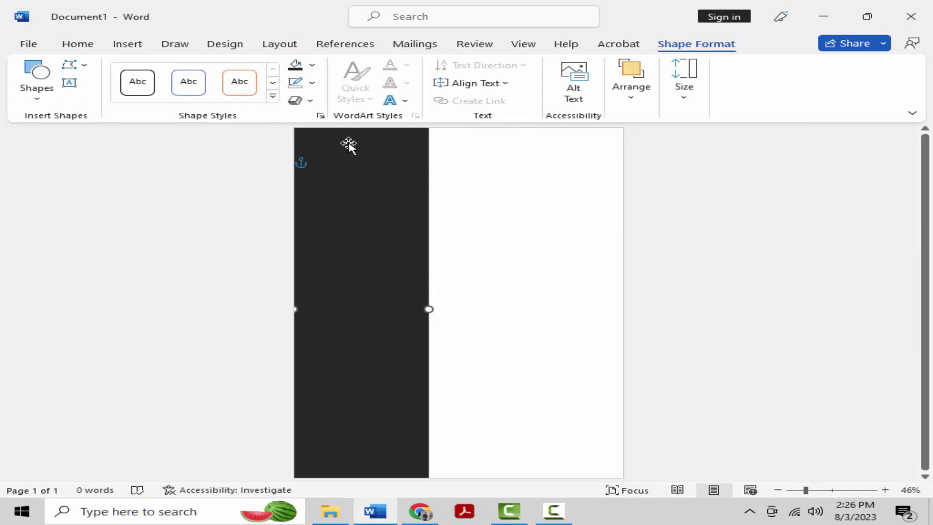
{"action": "left_click_drag", "start_coordinate": [361, 203], "coordinate": [360, 218]}
{"action": "left_click_drag", "start_coordinate": [425, 312], "coordinate": [431, 313]}
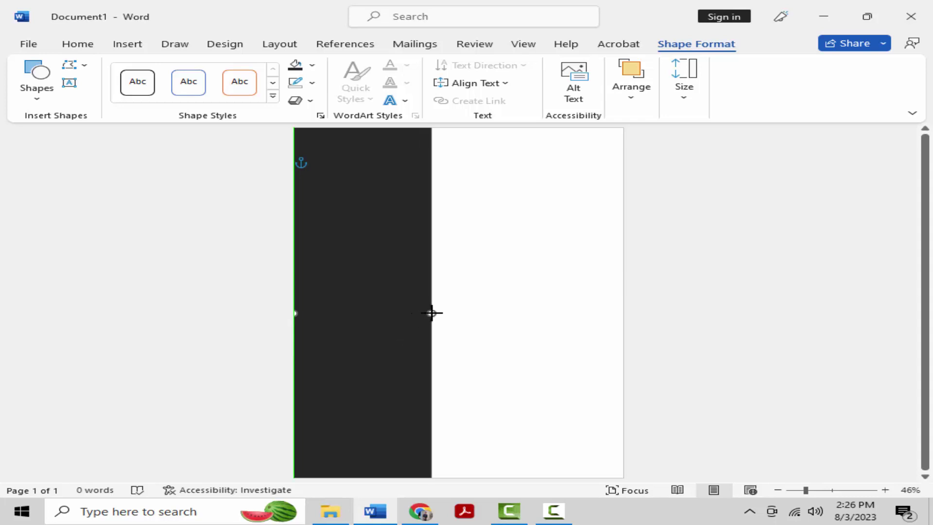
{"action": "left_click", "coordinate": [469, 309]}
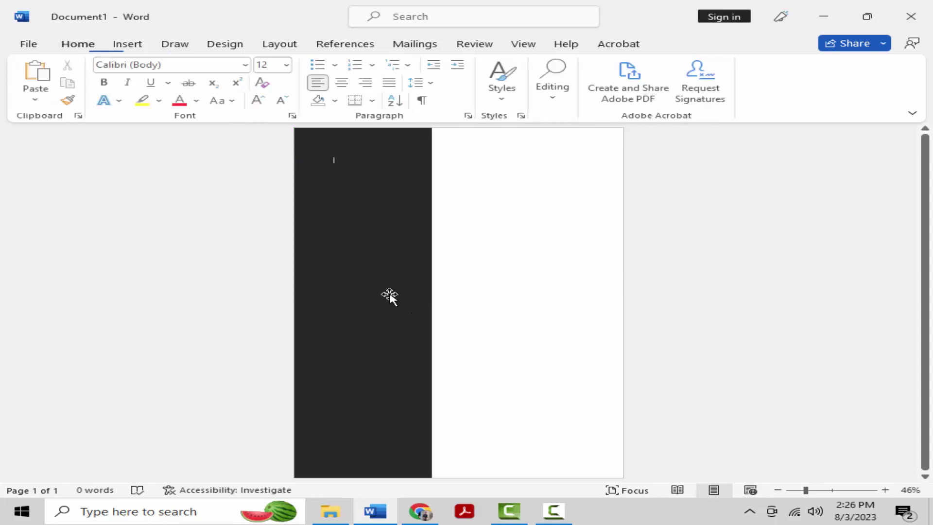
Step: Draw a rectangle over the sidebar top, its left edge aligned with the page
{"action": "left_click", "coordinate": [130, 46]}
{"action": "left_click", "coordinate": [204, 66]}
{"action": "left_click", "coordinate": [231, 100]}
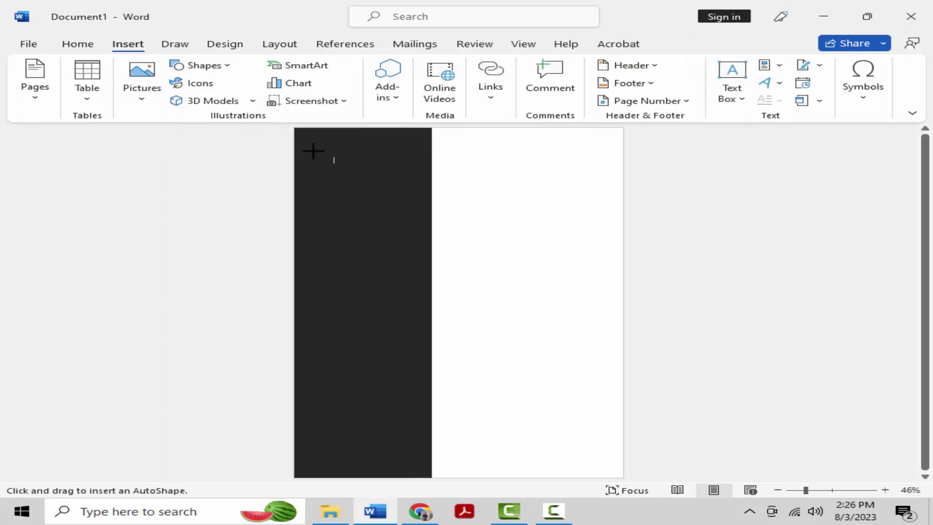
{"action": "mouse_move", "coordinate": [294, 127]}
{"action": "left_mouse_down"}
{"action": "mouse_move", "coordinate": [431, 308]}
{"action": "mouse_move", "coordinate": [431, 278]}
{"action": "left_mouse_up"}
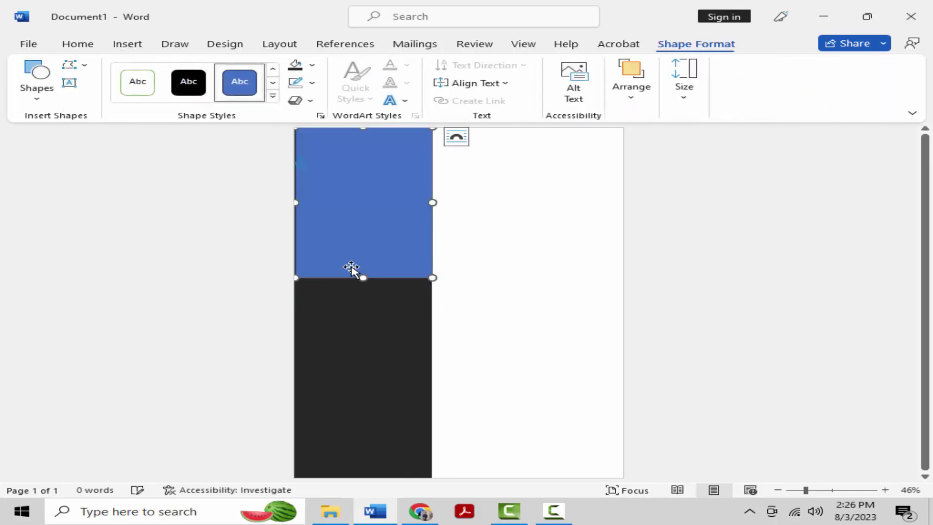
{"action": "left_click_drag", "start_coordinate": [294, 205], "coordinate": [270, 206]}
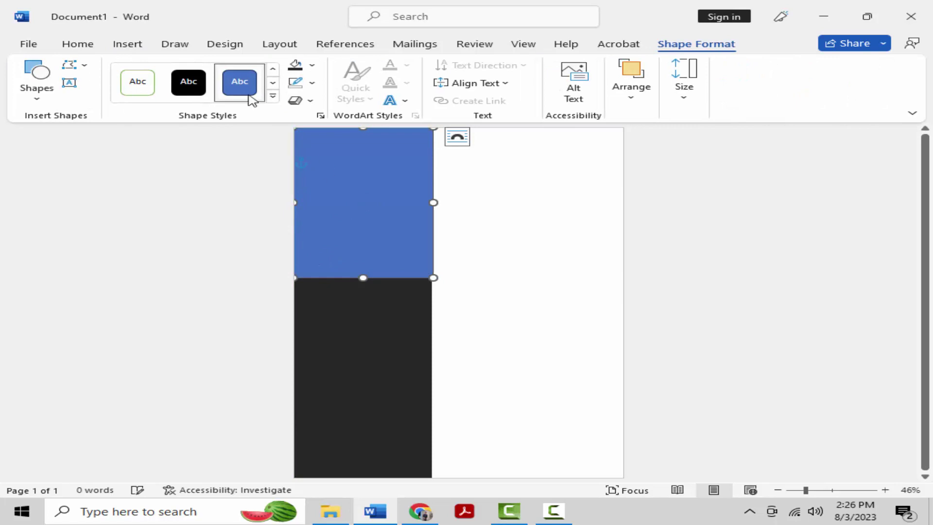
Step: Fill the new rectangle light blue
{"action": "left_click", "coordinate": [311, 65]}
{"action": "left_click", "coordinate": [294, 234]}
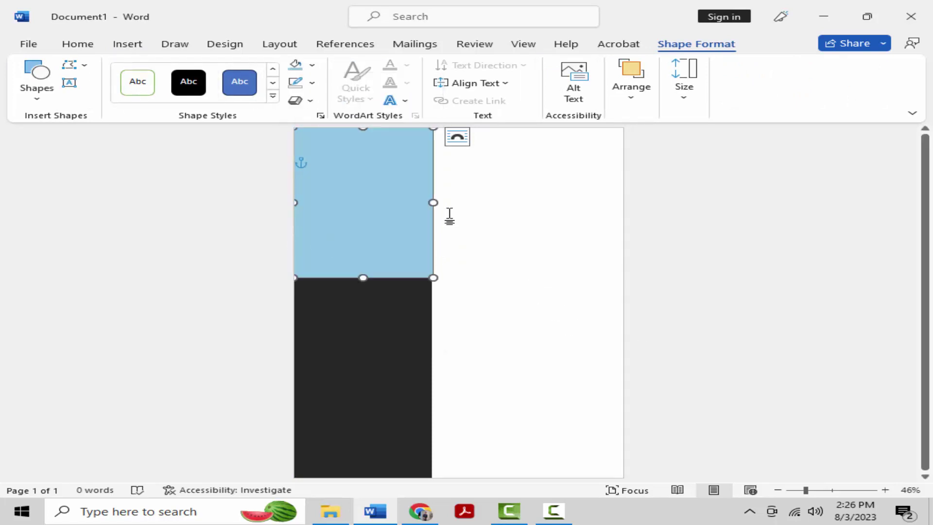
{"action": "left_click", "coordinate": [445, 277]}
Step: Adjust the light blue block's right edge to match the dark sidebar's width
{"action": "left_click", "coordinate": [394, 243]}
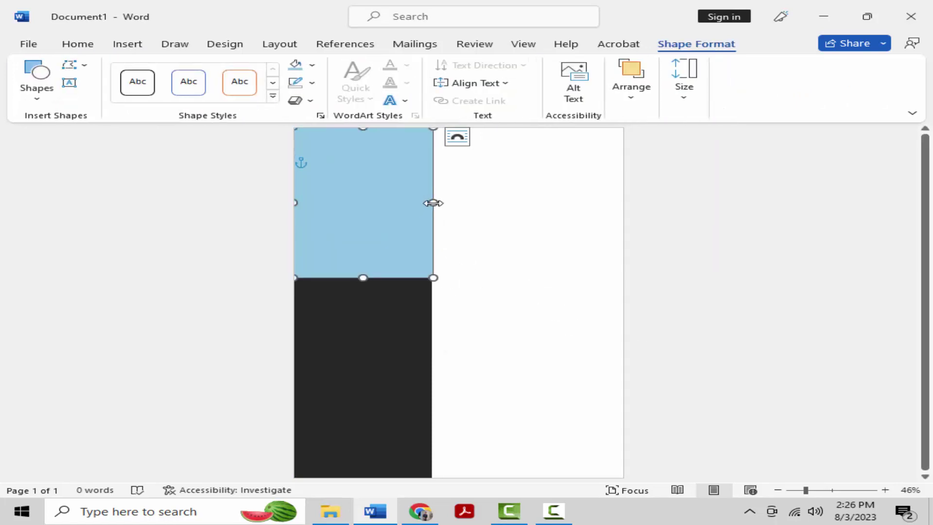
{"action": "left_click_drag", "start_coordinate": [434, 202], "coordinate": [430, 198]}
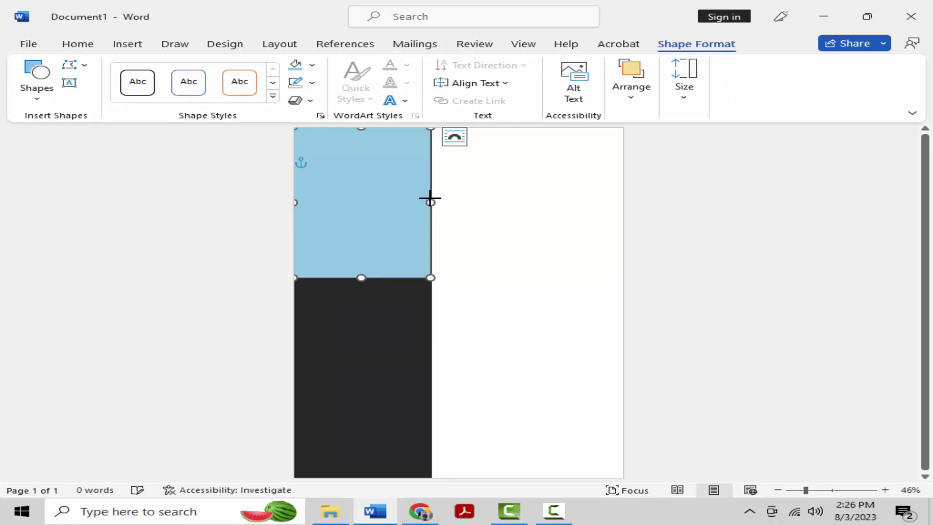
{"action": "left_click", "coordinate": [473, 263]}
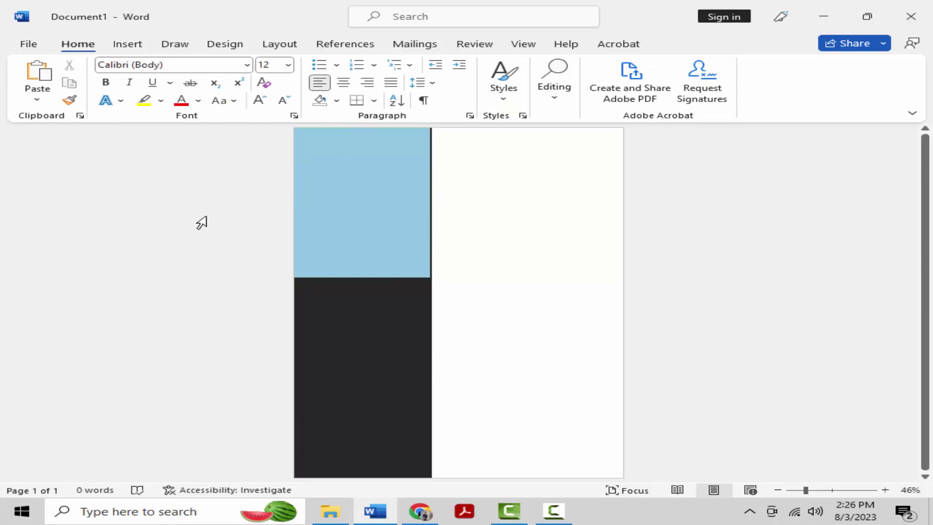
{"action": "left_click", "coordinate": [384, 206]}
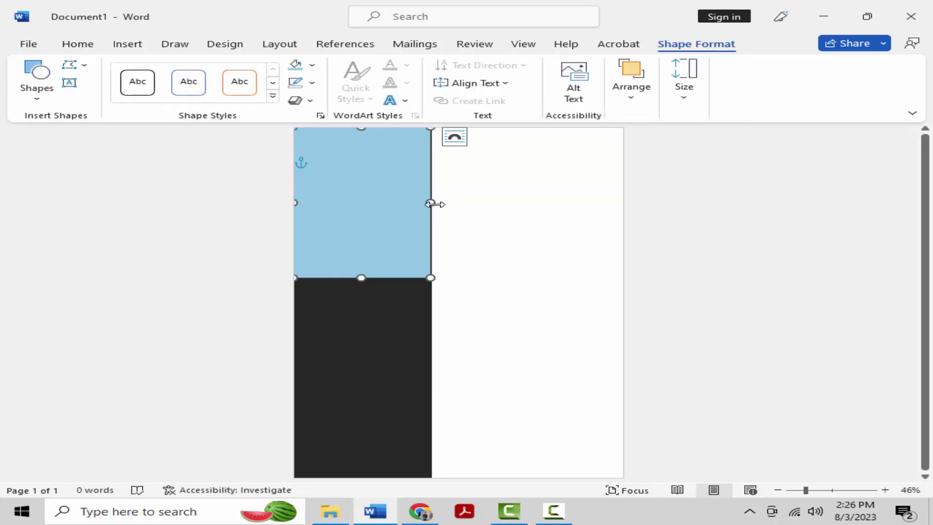
{"action": "left_click_drag", "start_coordinate": [430, 204], "coordinate": [432, 202]}
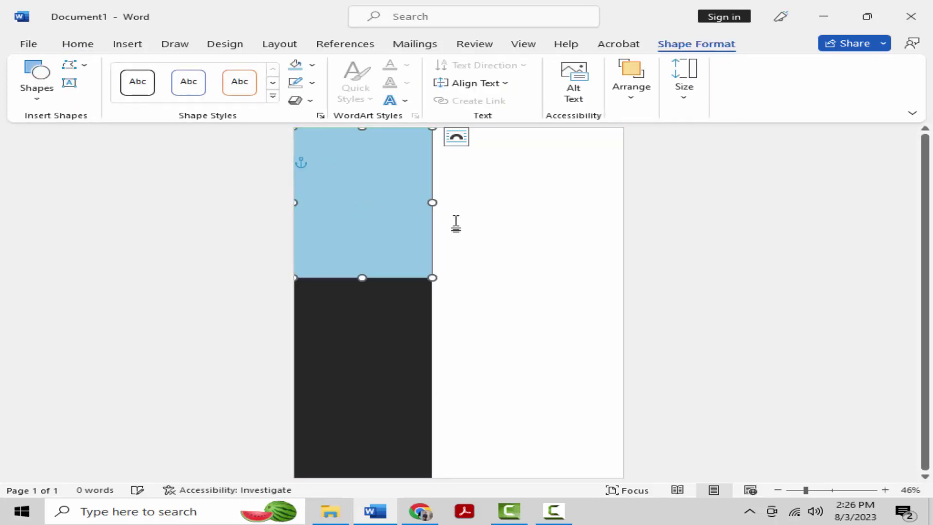
{"action": "left_click", "coordinate": [448, 270]}
Step: Draw a small isosceles triangle on the page
{"action": "left_click", "coordinate": [129, 43]}
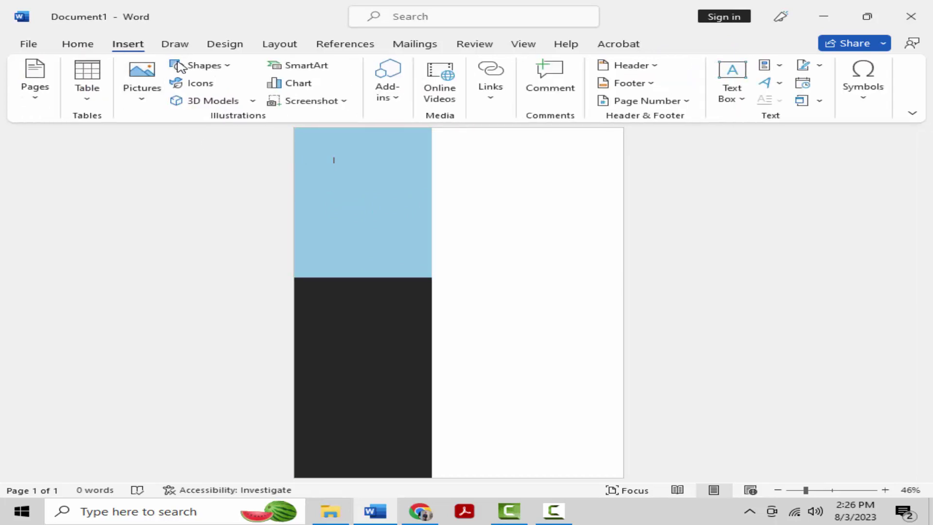
{"action": "left_click", "coordinate": [180, 67]}
{"action": "left_click", "coordinate": [287, 101]}
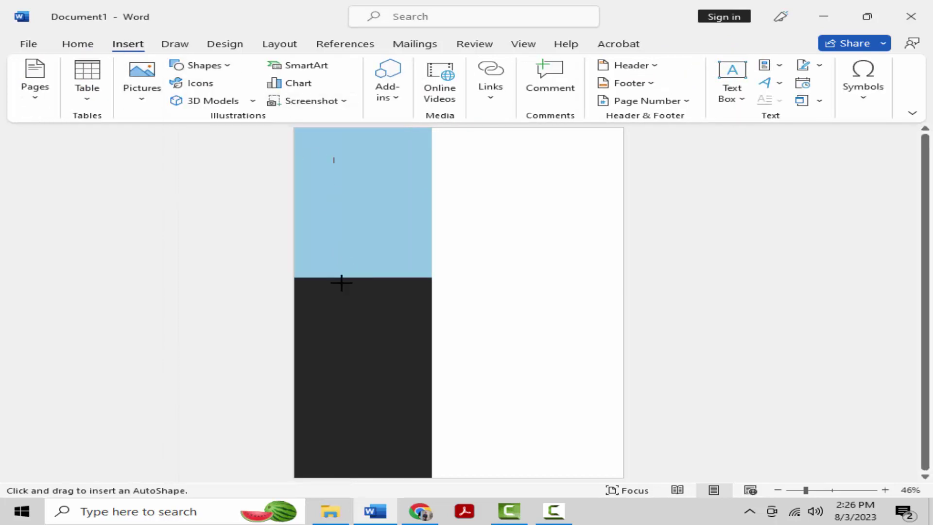
{"action": "scroll", "coordinate": [346, 321], "scroll_direction": "up", "scroll_amount": 4}
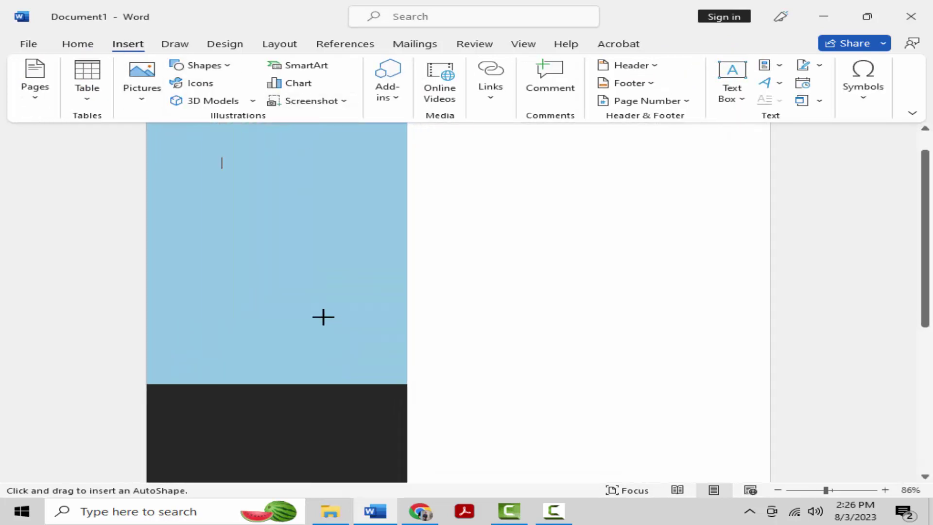
{"action": "scroll", "coordinate": [323, 317], "scroll_direction": "down", "scroll_amount": 3}
{"action": "scroll", "coordinate": [323, 316], "scroll_direction": "down", "scroll_amount": 3}
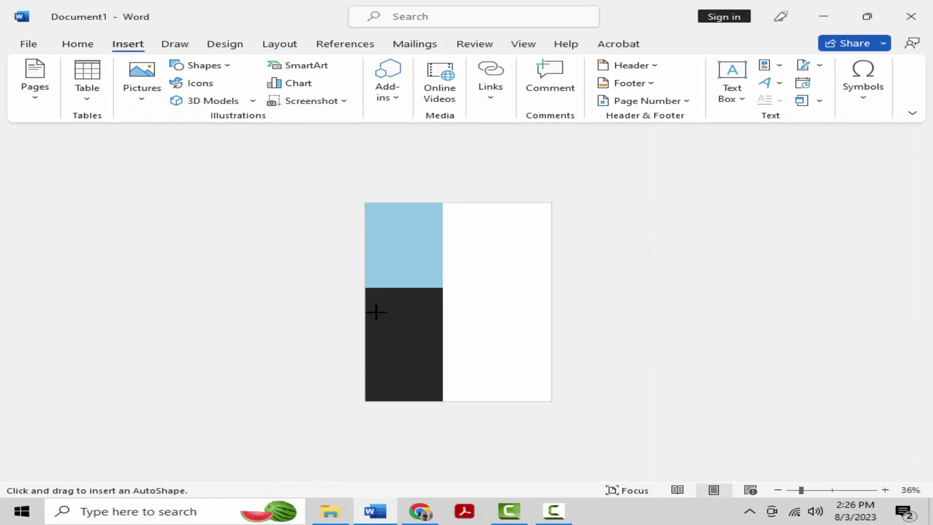
{"action": "scroll", "coordinate": [375, 313], "scroll_direction": "up", "scroll_amount": 1}
{"action": "scroll", "coordinate": [437, 296], "scroll_direction": "up", "scroll_amount": 1}
{"action": "left_click_drag", "start_coordinate": [470, 265], "coordinate": [490, 280]}
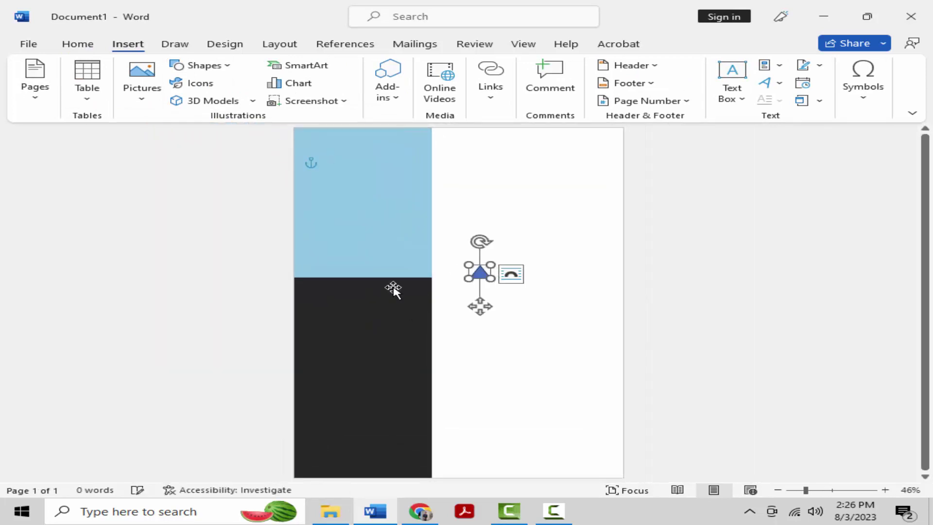
Step: Shorten the light blue block slightly from its bottom edge
{"action": "left_click", "coordinate": [361, 272]}
{"action": "left_click_drag", "start_coordinate": [362, 277], "coordinate": [360, 269]}
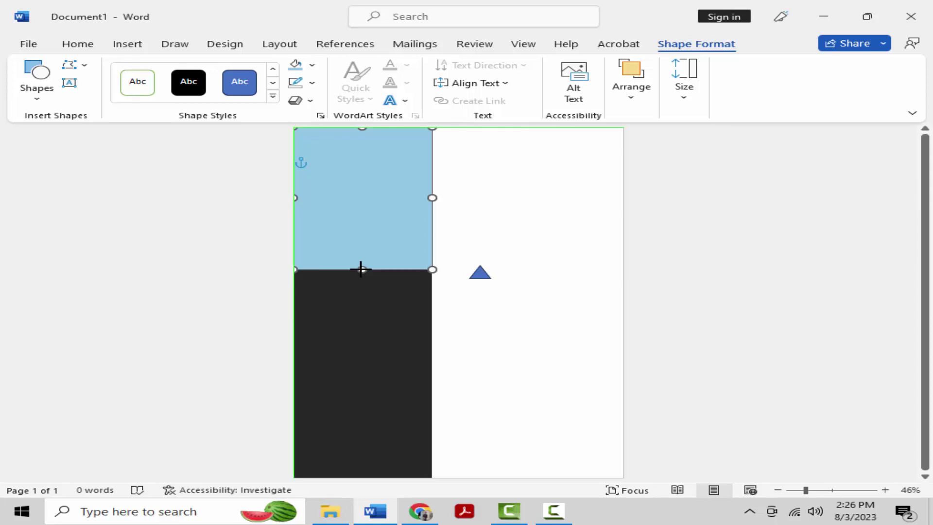
{"action": "left_click", "coordinate": [480, 273]}
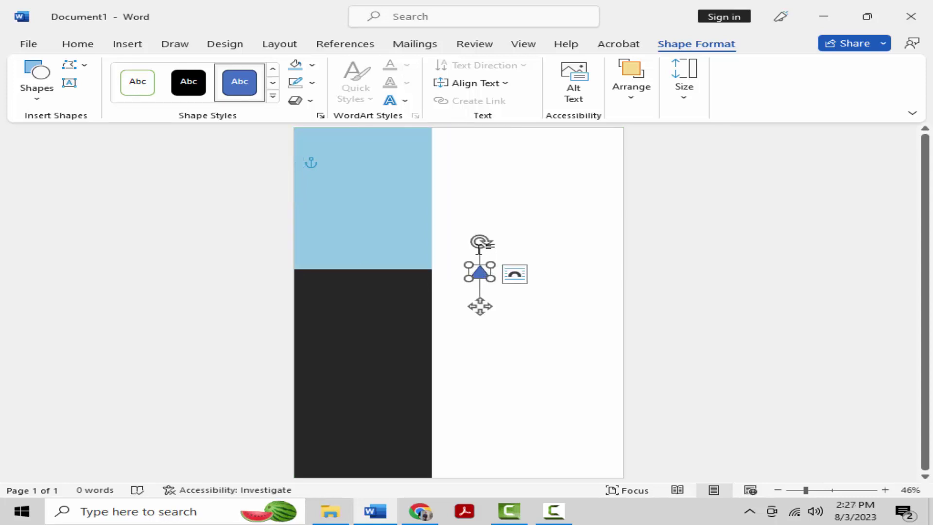
{"action": "left_click", "coordinate": [434, 267]}
Step: Flip the triangle to point downward and place it on the blue/dark boundary
{"action": "left_click", "coordinate": [480, 273]}
{"action": "left_click_drag", "start_coordinate": [480, 242], "coordinate": [479, 318]}
{"action": "left_click_drag", "start_coordinate": [481, 274], "coordinate": [355, 273]}
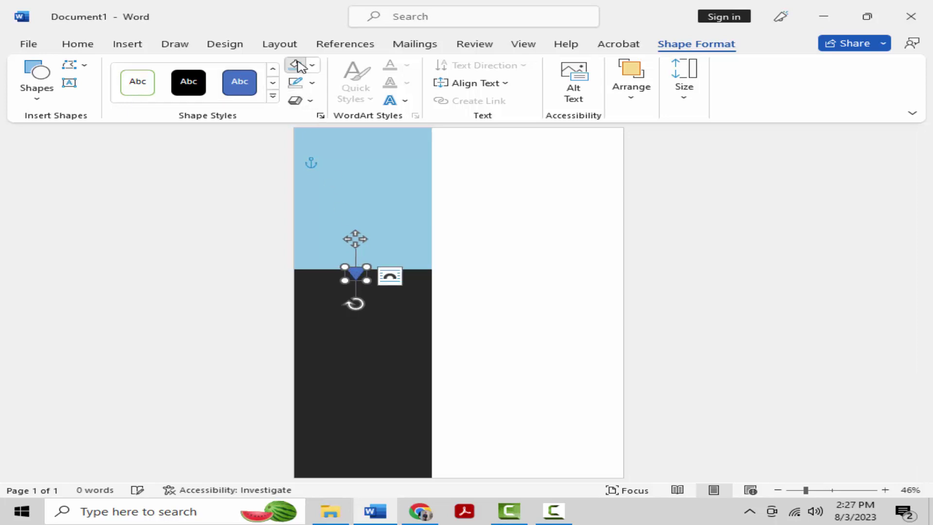
{"action": "left_click", "coordinate": [533, 385]}
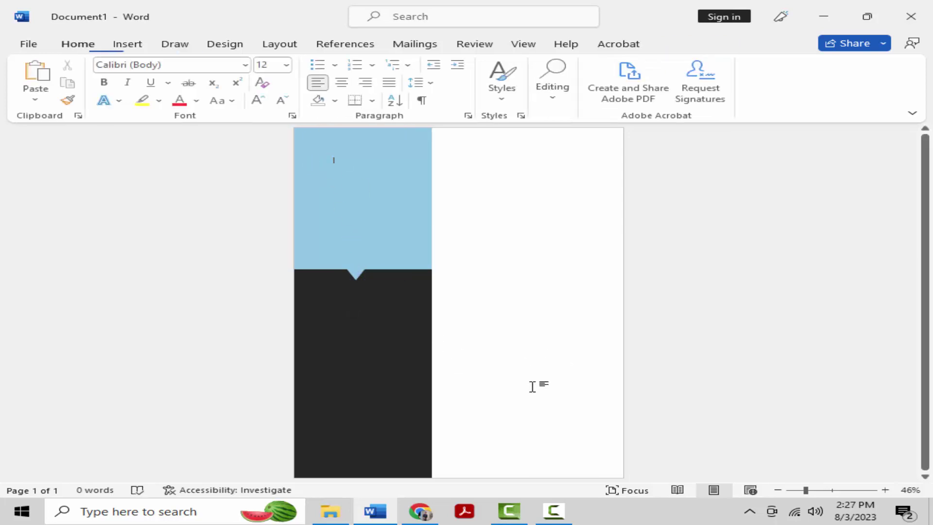
{"action": "left_click", "coordinate": [356, 275]}
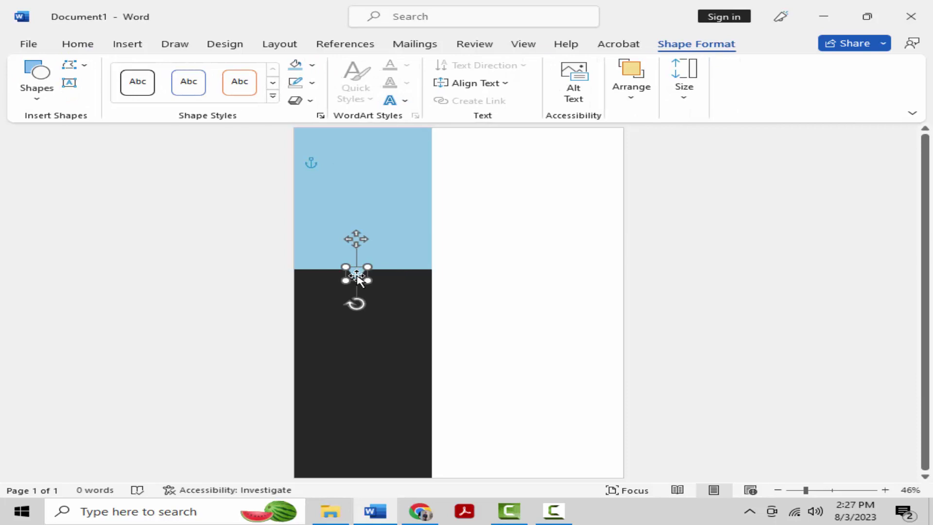
{"action": "left_click", "coordinate": [487, 333]}
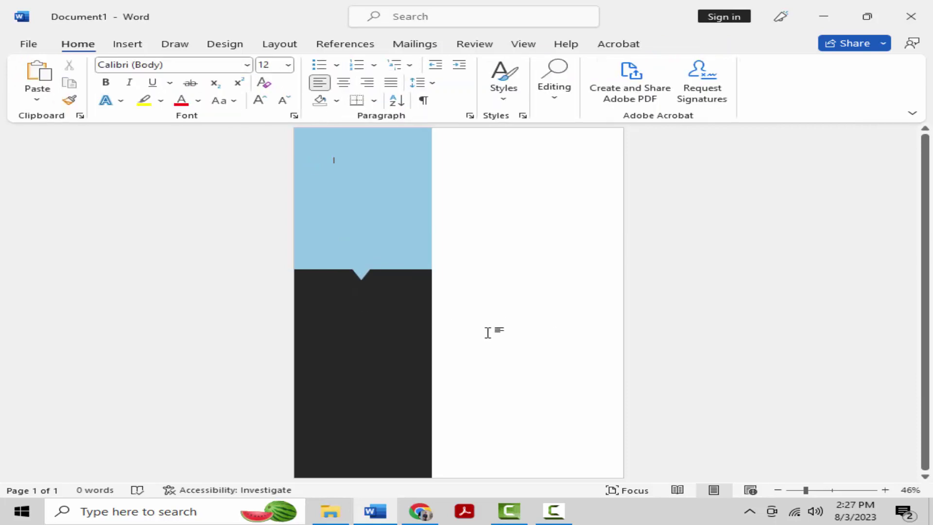
Step: Draw an oval circle at the top of the light blue panel
{"action": "left_click", "coordinate": [127, 43]}
{"action": "left_click", "coordinate": [224, 68]}
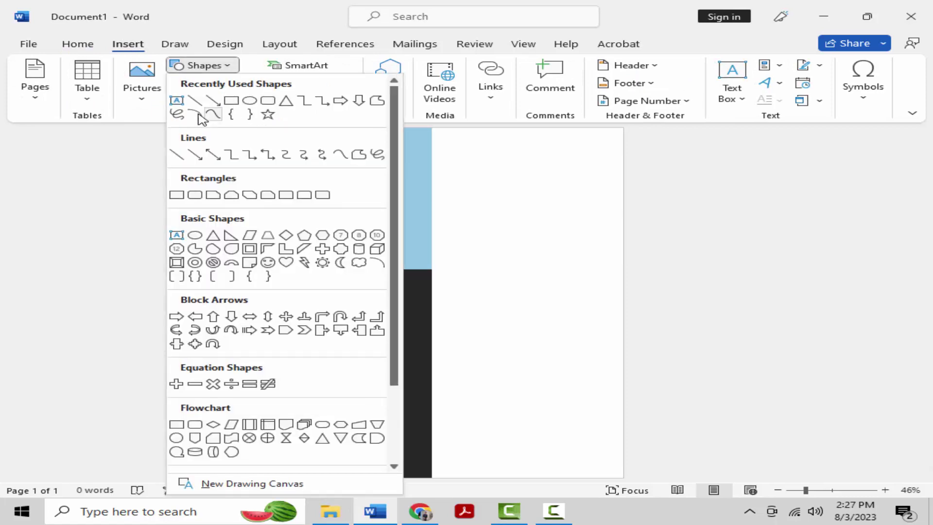
{"action": "left_click", "coordinate": [251, 100]}
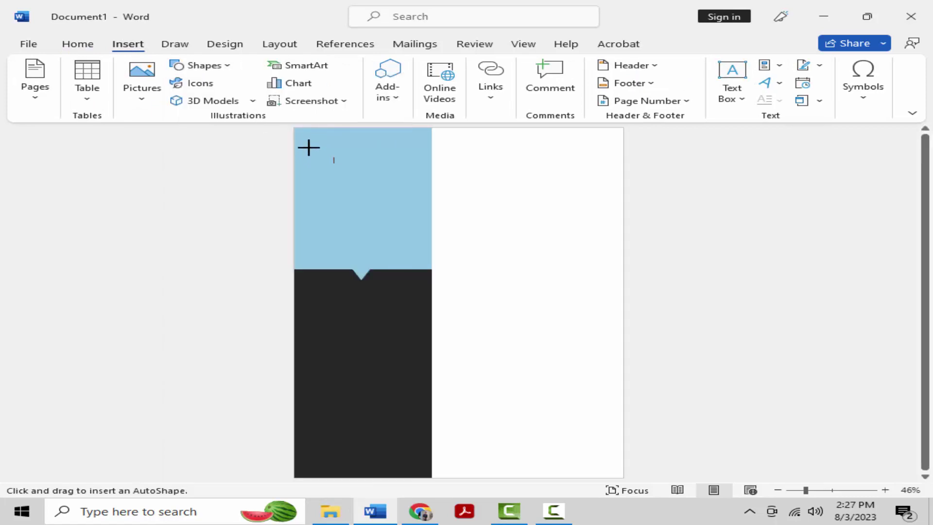
{"action": "mouse_move", "coordinate": [315, 143]}
{"action": "left_mouse_down"}
{"action": "mouse_move", "coordinate": [364, 195]}
{"action": "mouse_move", "coordinate": [385, 199]}
{"action": "left_mouse_up"}
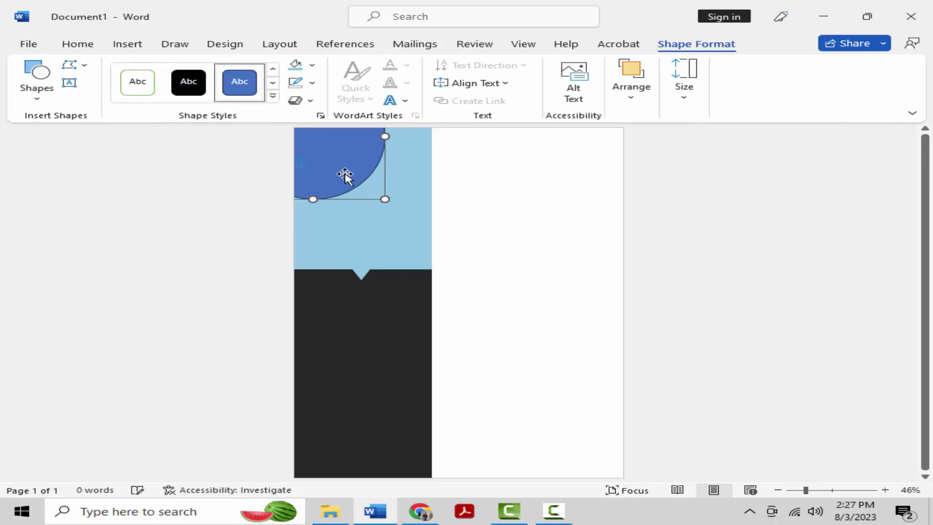
Step: Move and resize the circle until it fits inside the blue panel
{"action": "mouse_move", "coordinate": [346, 176]}
{"action": "left_mouse_down"}
{"action": "mouse_move", "coordinate": [392, 228]}
{"action": "mouse_move", "coordinate": [418, 240]}
{"action": "left_mouse_up"}
{"action": "left_click_drag", "start_coordinate": [377, 200], "coordinate": [383, 203]}
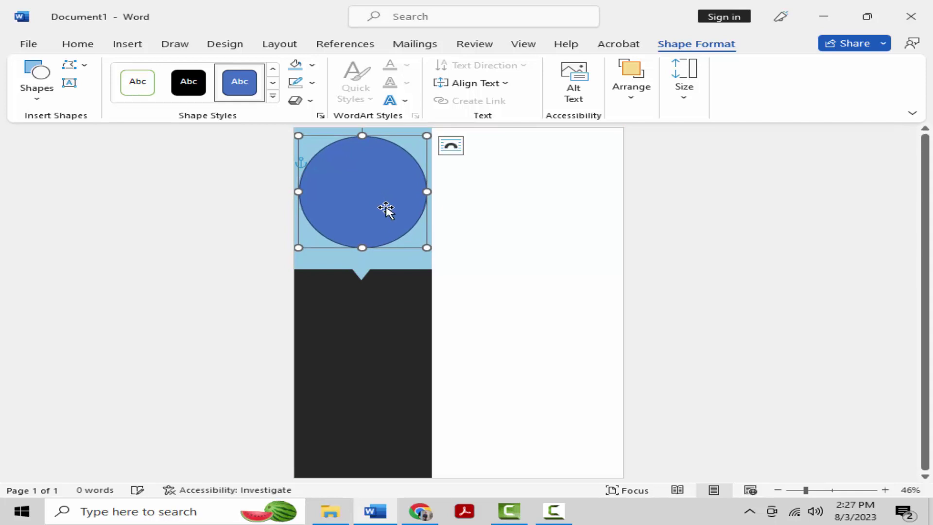
{"action": "left_click_drag", "start_coordinate": [426, 246], "coordinate": [413, 233]}
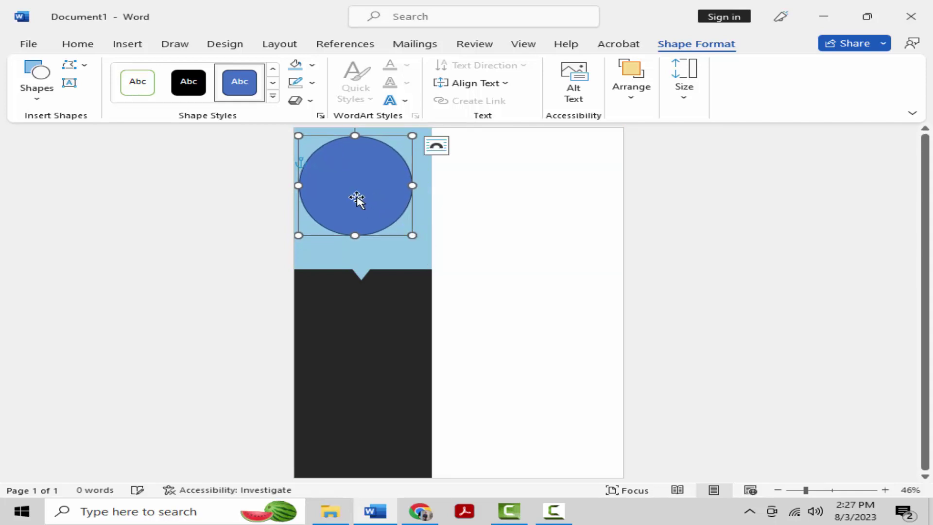
{"action": "left_click_drag", "start_coordinate": [358, 200], "coordinate": [363, 213]}
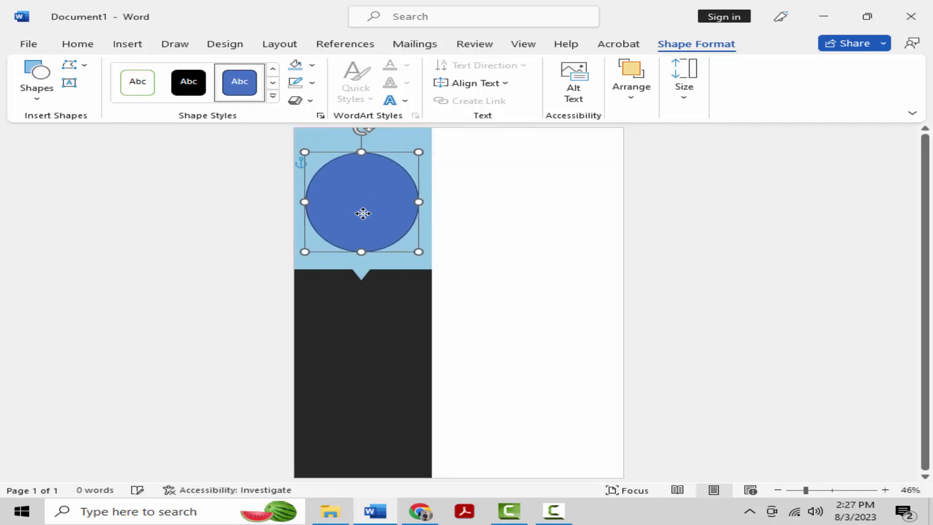
{"action": "mouse_move", "coordinate": [417, 250]}
{"action": "left_mouse_down"}
{"action": "mouse_move", "coordinate": [378, 203]}
{"action": "mouse_move", "coordinate": [418, 237]}
{"action": "left_mouse_up"}
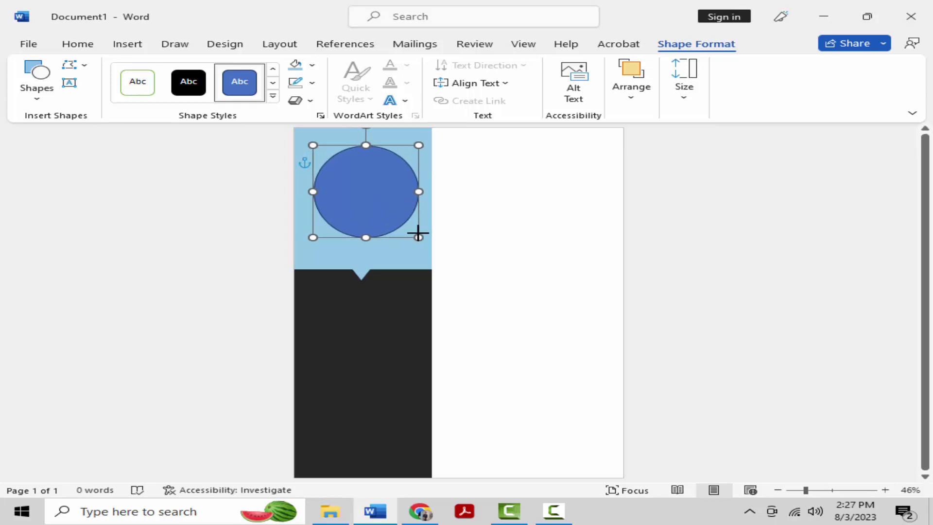
{"action": "left_click_drag", "start_coordinate": [369, 211], "coordinate": [361, 206]}
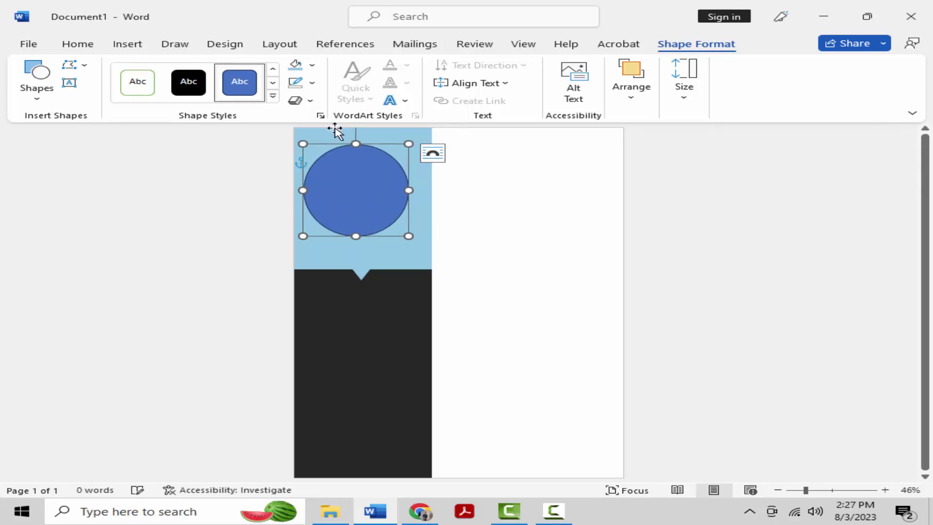
Step: Fill the circle with the istockphoto portrait from the Desktop
{"action": "left_click", "coordinate": [311, 66]}
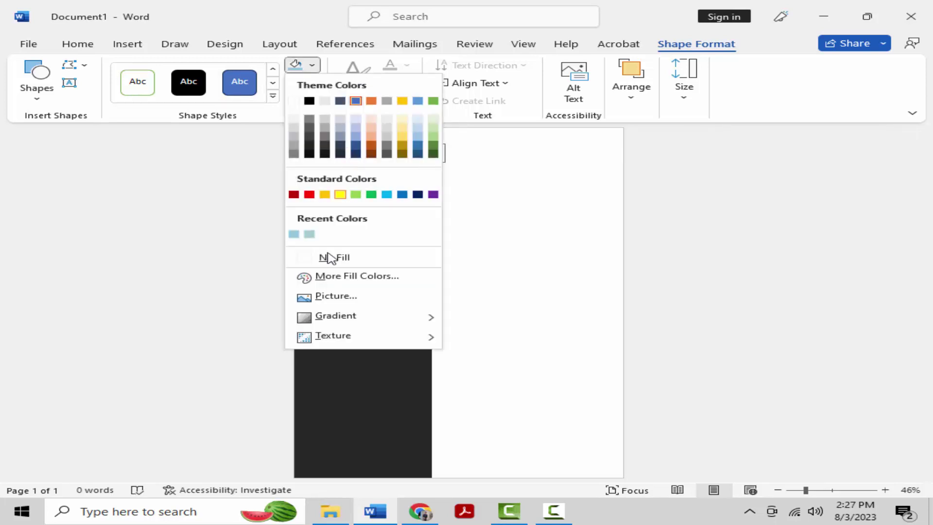
{"action": "left_click", "coordinate": [330, 297]}
{"action": "left_click", "coordinate": [333, 217]}
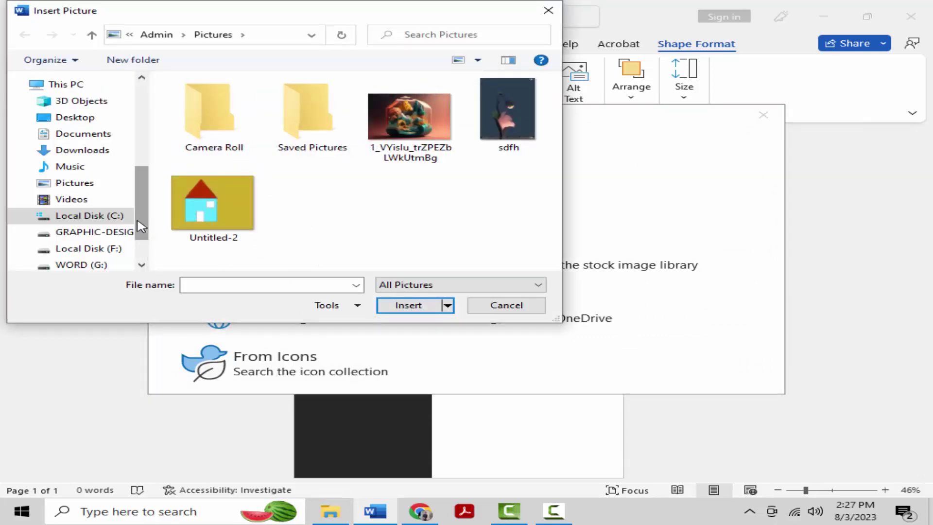
{"action": "left_click", "coordinate": [77, 118]}
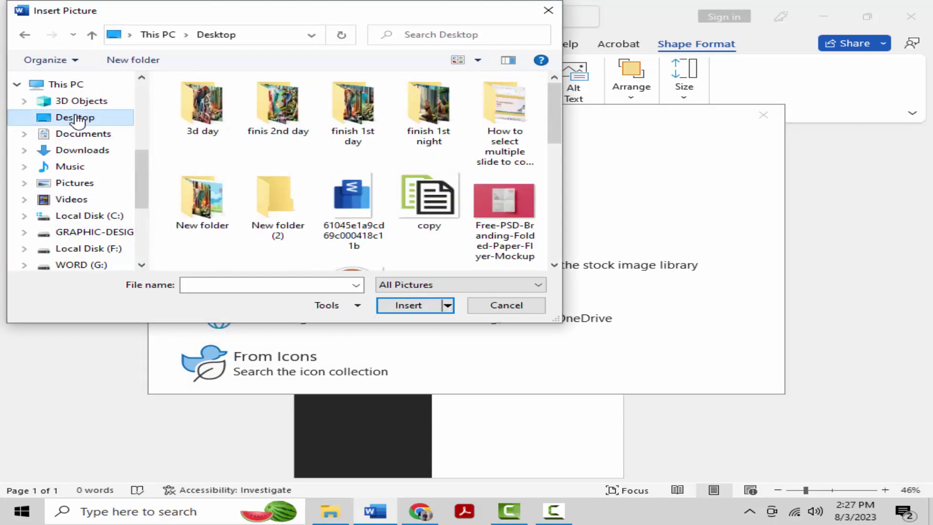
{"action": "scroll", "coordinate": [262, 131], "scroll_direction": "down", "scroll_amount": 3}
{"action": "double_click", "coordinate": [285, 135]}
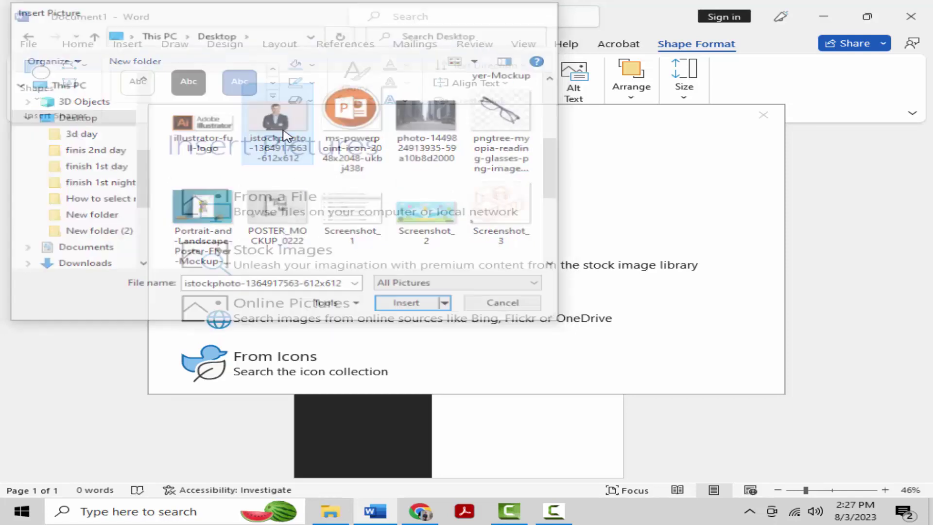
Step: Crop the photo to Fit and reposition it to centre the man in the circle
{"action": "left_click", "coordinate": [753, 46]}
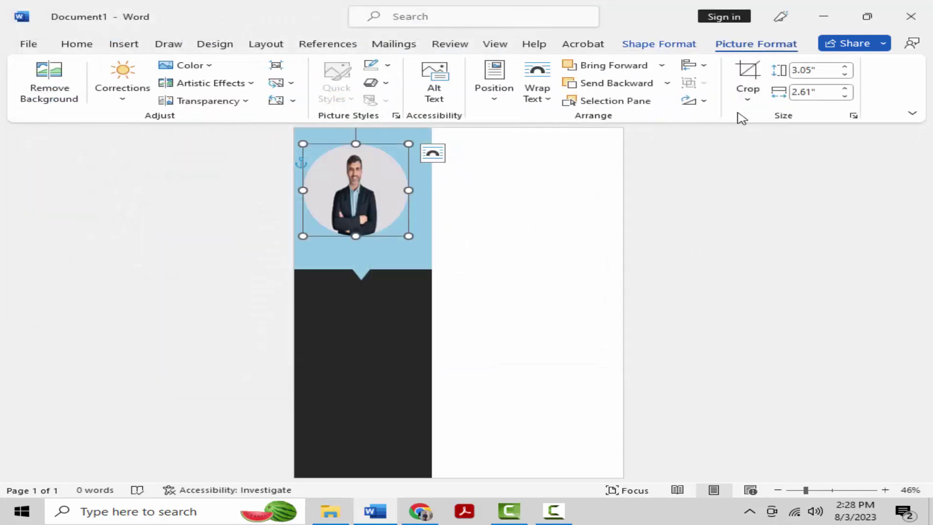
{"action": "left_click", "coordinate": [747, 97]}
{"action": "left_click", "coordinate": [768, 195]}
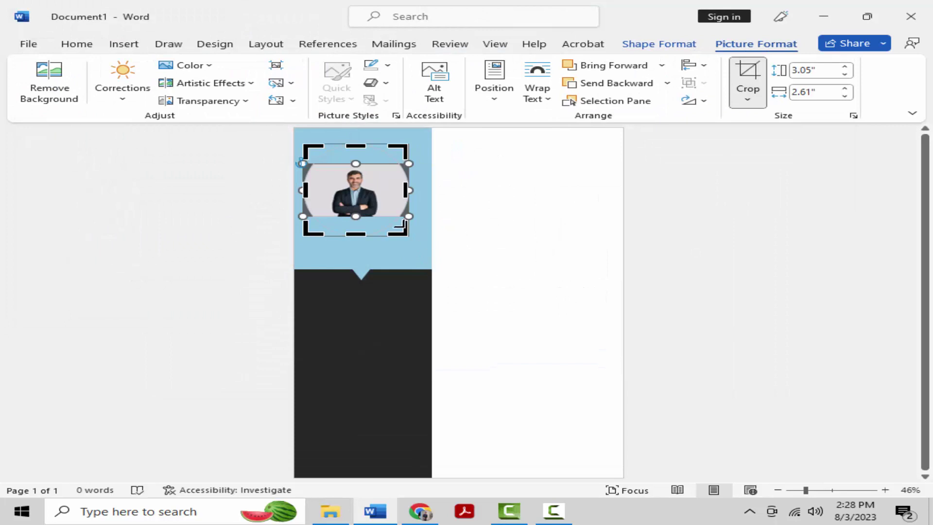
{"action": "left_click_drag", "start_coordinate": [408, 217], "coordinate": [483, 253]}
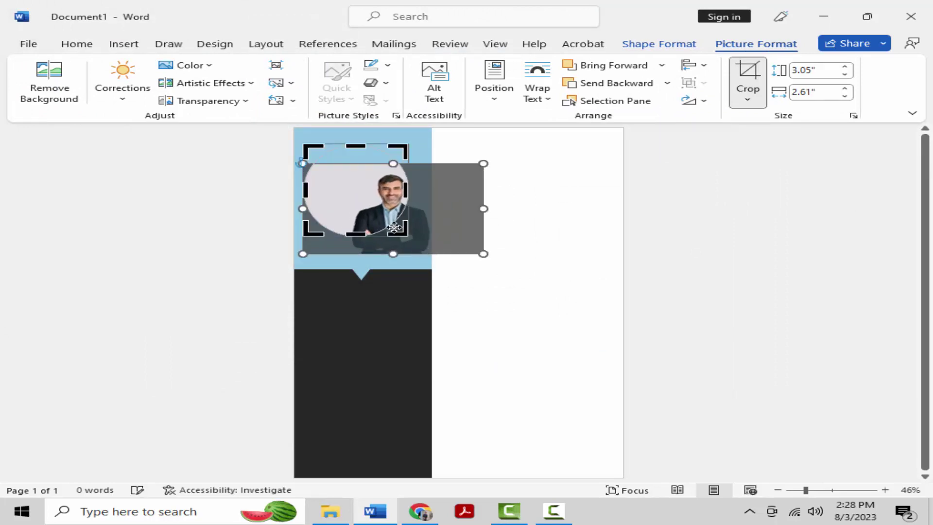
{"action": "mouse_move", "coordinate": [375, 200]}
{"action": "left_mouse_down"}
{"action": "mouse_move", "coordinate": [347, 190]}
{"action": "mouse_move", "coordinate": [344, 178]}
{"action": "left_mouse_up"}
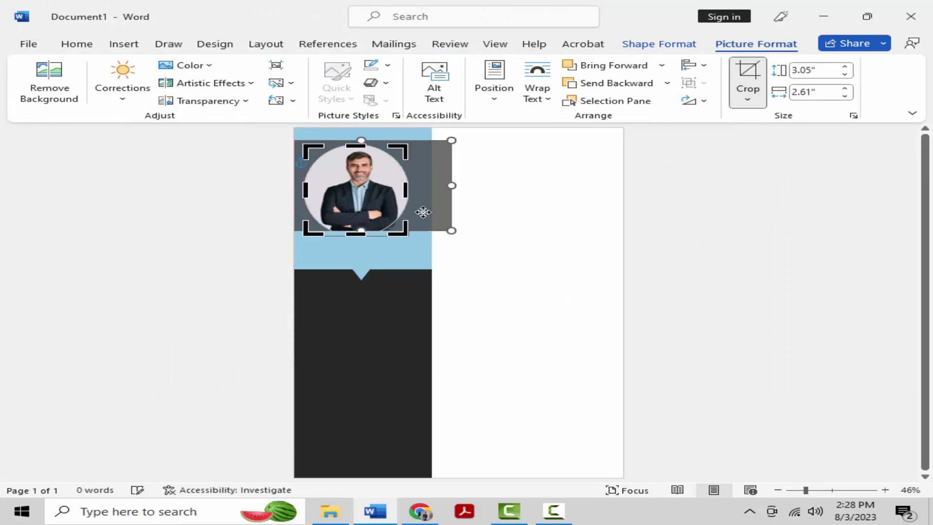
{"action": "left_click_drag", "start_coordinate": [451, 232], "coordinate": [486, 263]}
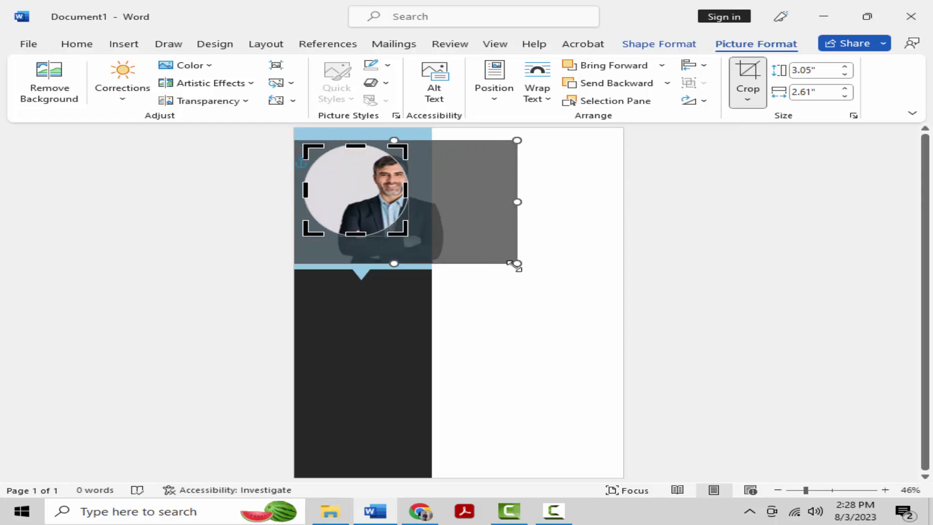
{"action": "left_click_drag", "start_coordinate": [513, 262], "coordinate": [491, 251]}
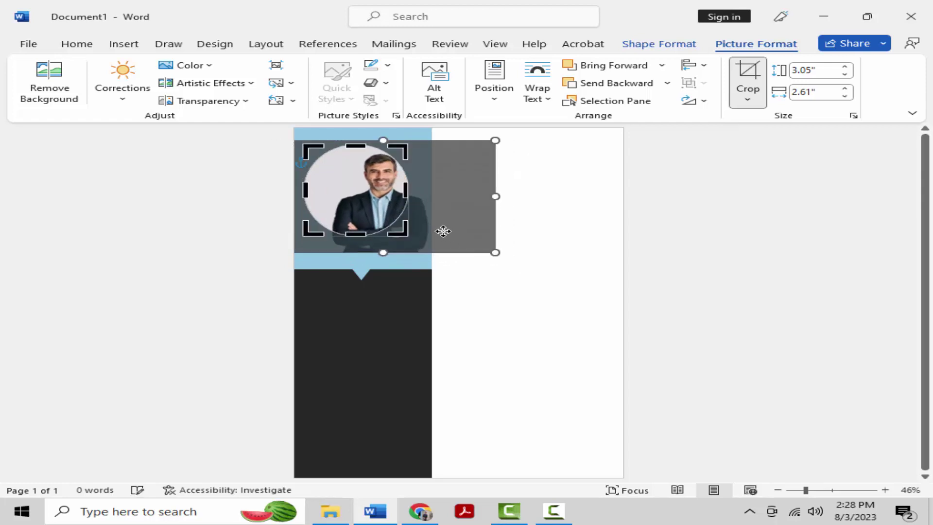
{"action": "left_click_drag", "start_coordinate": [442, 232], "coordinate": [423, 224]}
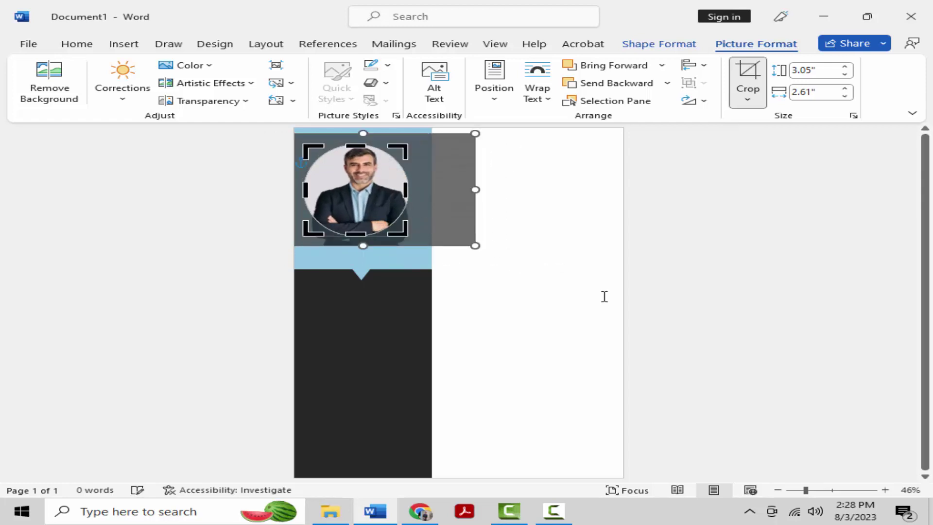
{"action": "left_click", "coordinate": [564, 295]}
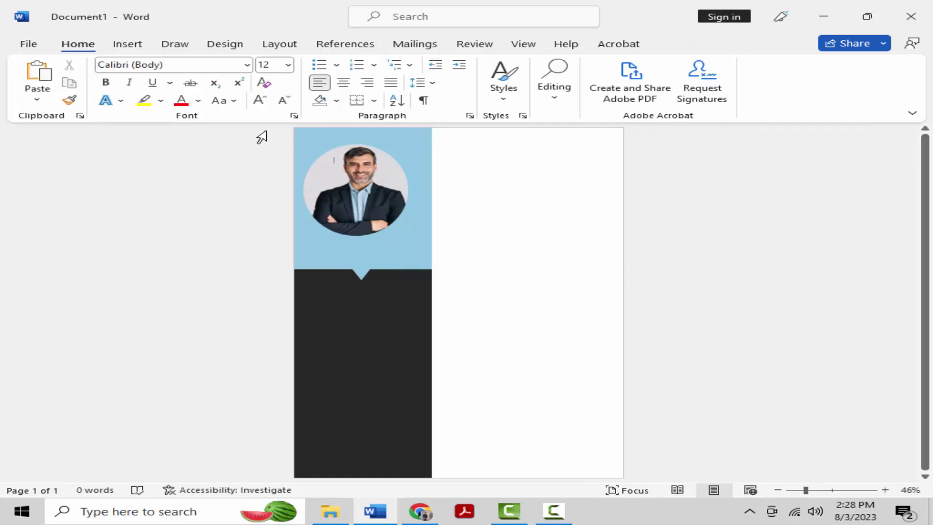
Step: Draw a no-fill text box at the top of the sidebar above the photo
{"action": "left_click", "coordinate": [127, 43]}
{"action": "left_click", "coordinate": [226, 66]}
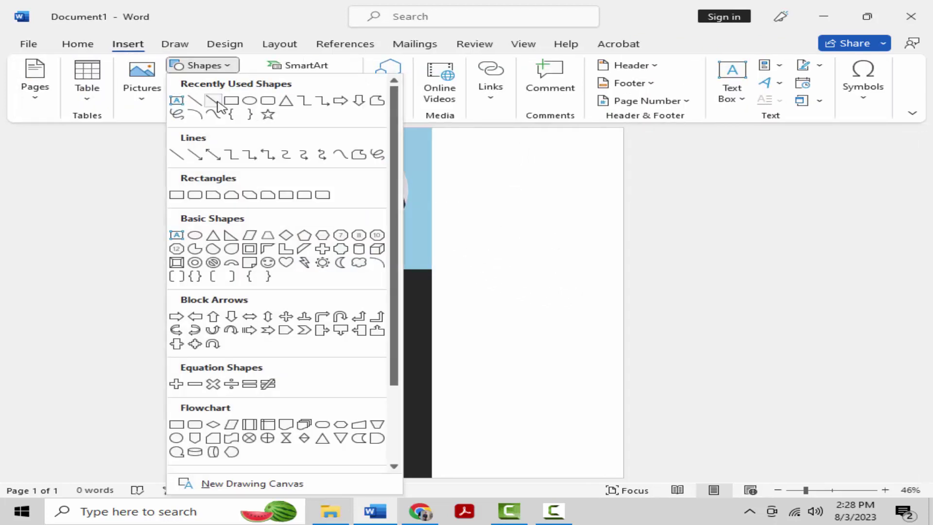
{"action": "left_click", "coordinate": [177, 101]}
{"action": "left_click_drag", "start_coordinate": [302, 133], "coordinate": [417, 152]}
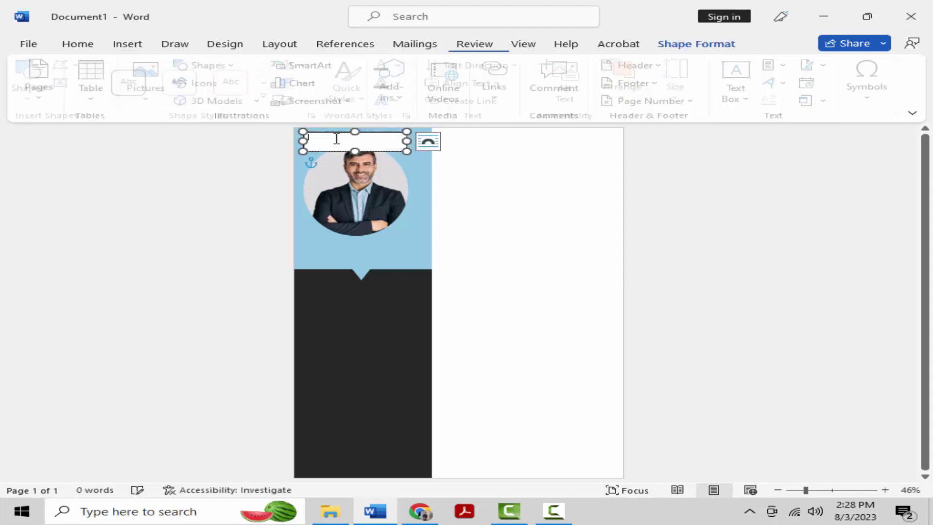
{"action": "left_click_drag", "start_coordinate": [335, 132], "coordinate": [330, 130]}
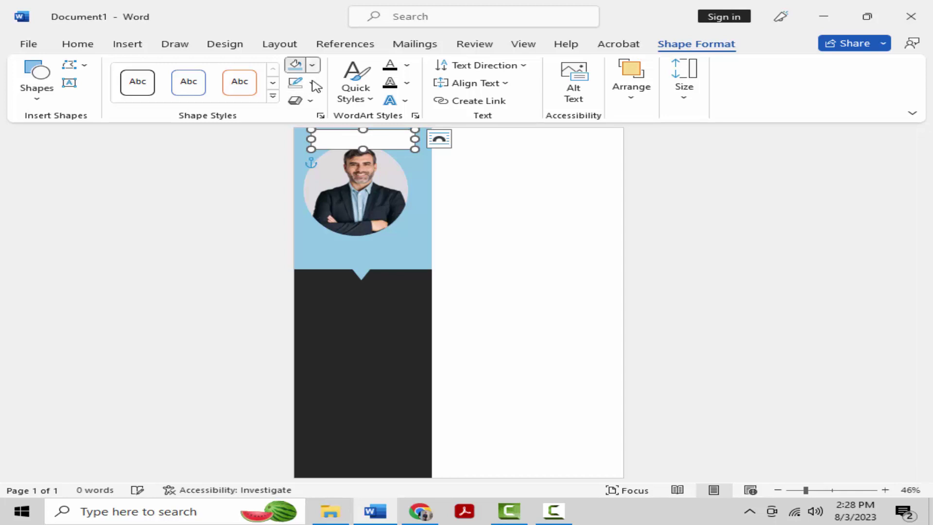
{"action": "left_click", "coordinate": [311, 65]}
{"action": "left_click", "coordinate": [311, 257]}
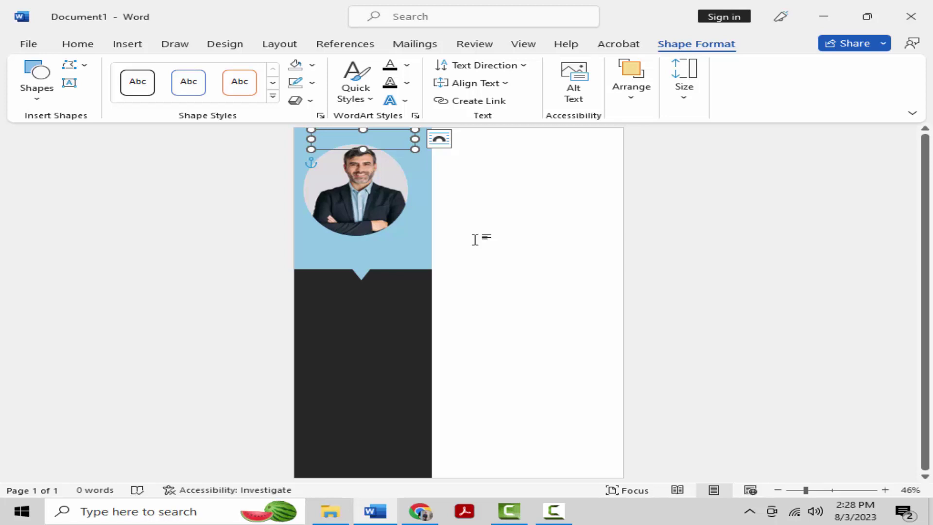
Step: Type YOUR NAME into the text box
{"action": "type", "text": "you"}
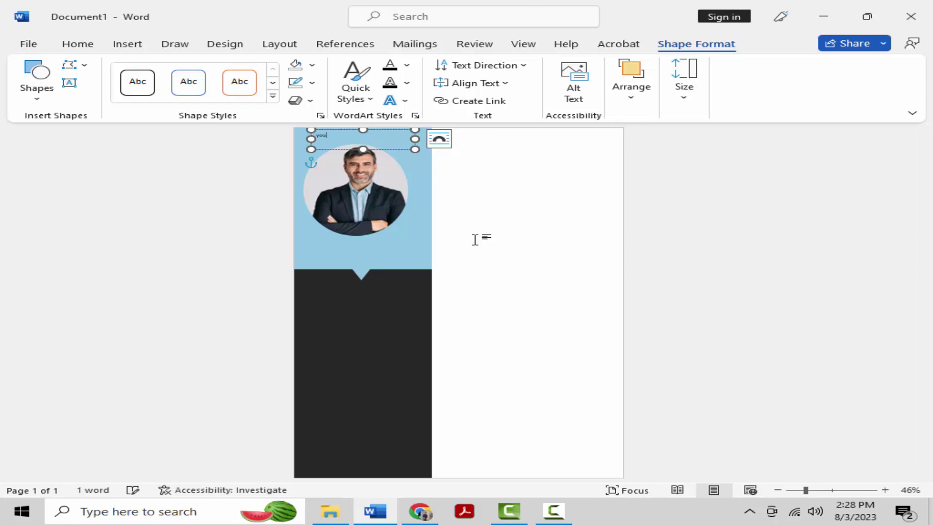
{"action": "key", "text": "BackSpace"}
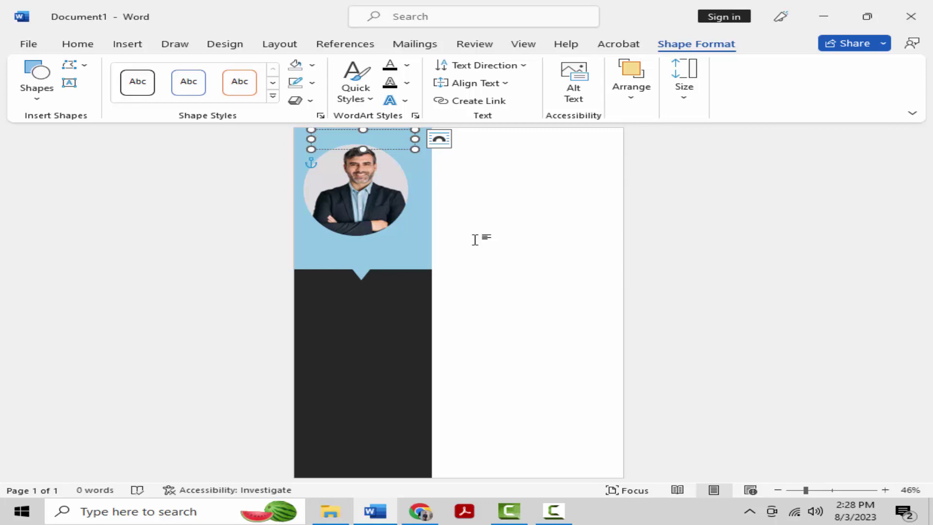
{"action": "type", "text": "ou"}
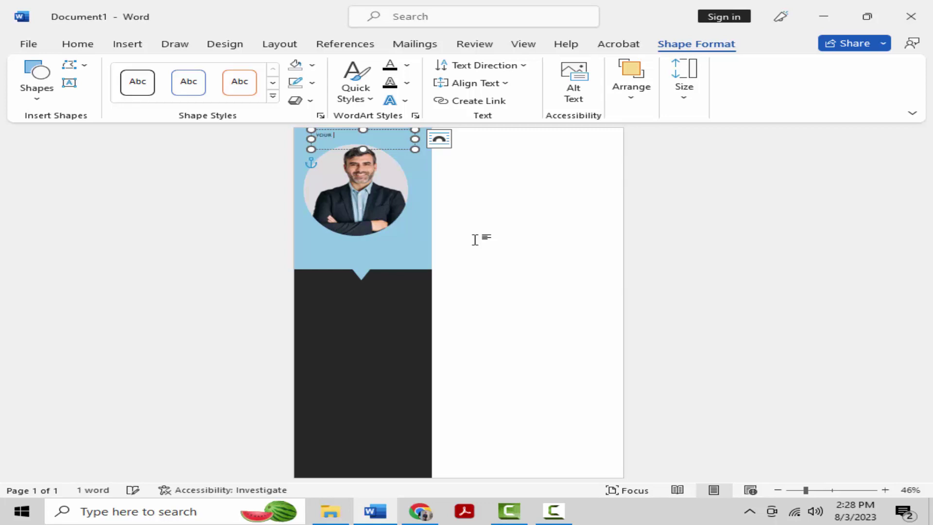
{"action": "type", "text": "em"}
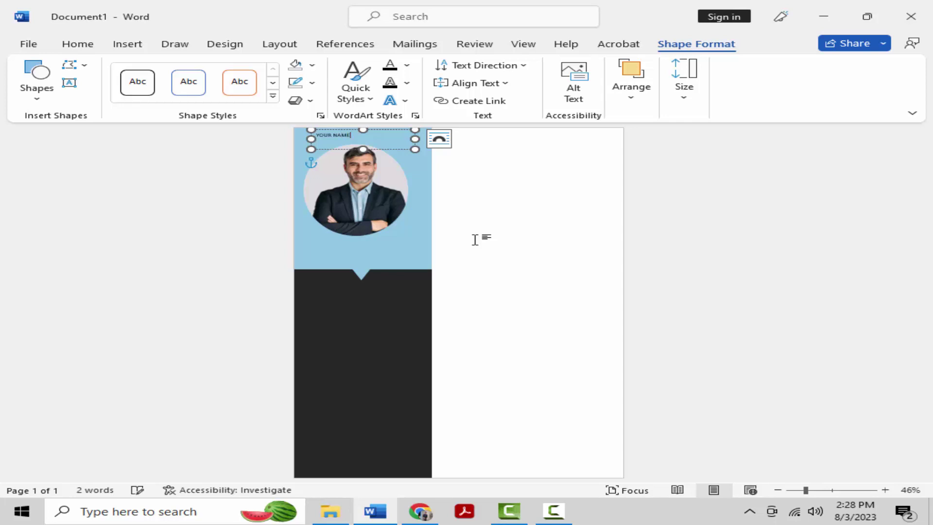
Step: Format the YOUR NAME text bold, white and 20 pt
{"action": "left_click_drag", "start_coordinate": [350, 134], "coordinate": [313, 135]}
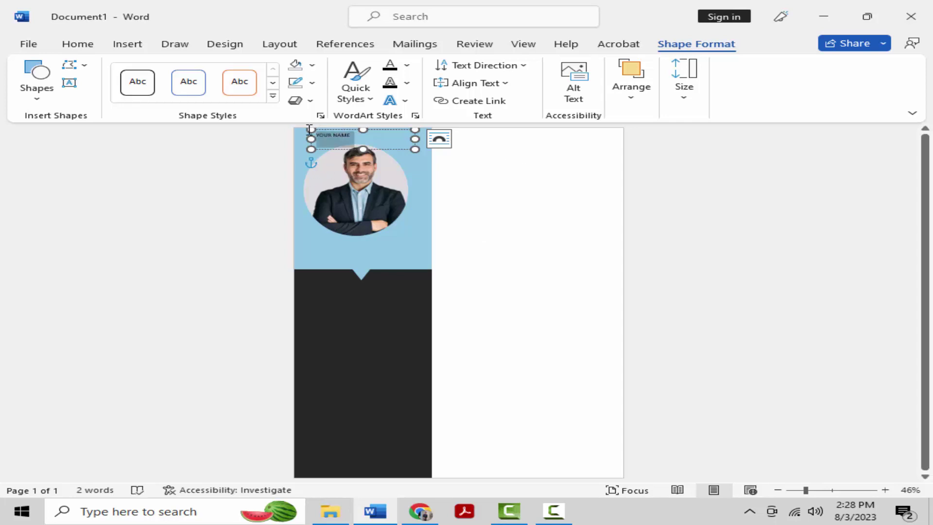
{"action": "left_click", "coordinate": [77, 45]}
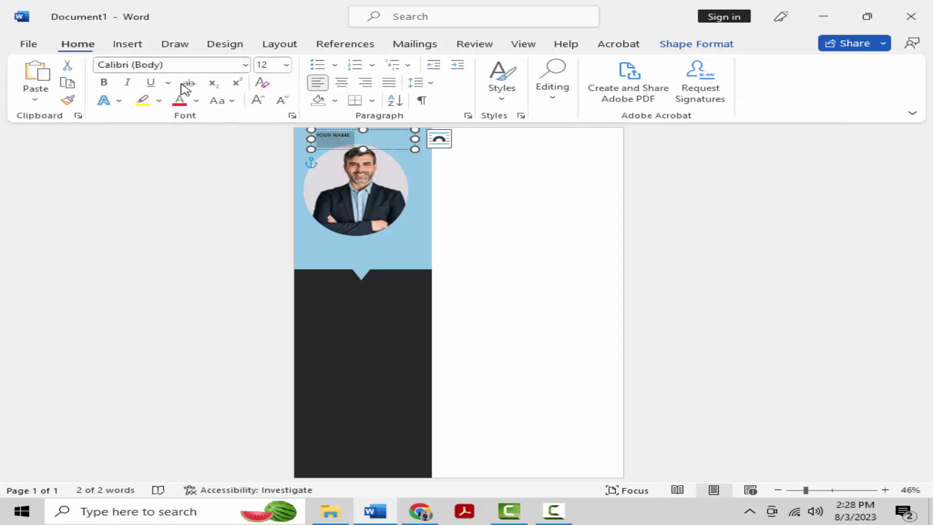
{"action": "left_click", "coordinate": [261, 101]}
{"action": "left_click", "coordinate": [261, 101]}
{"action": "left_click", "coordinate": [261, 101]}
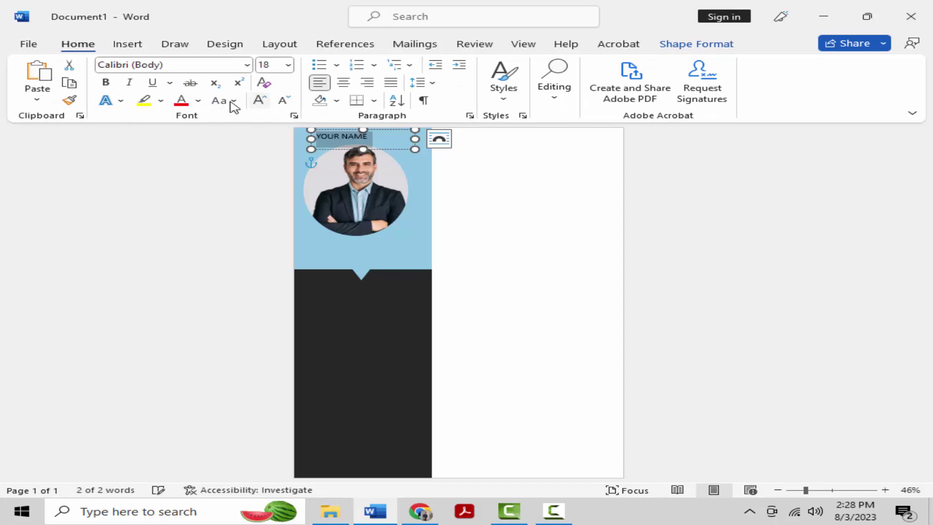
{"action": "left_click", "coordinate": [114, 82]}
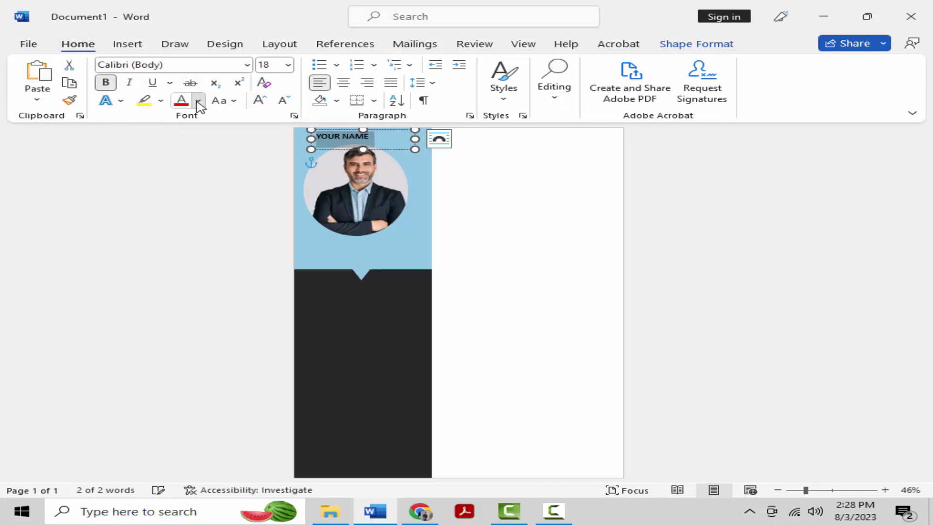
{"action": "left_click", "coordinate": [198, 101]}
{"action": "left_click", "coordinate": [179, 158]}
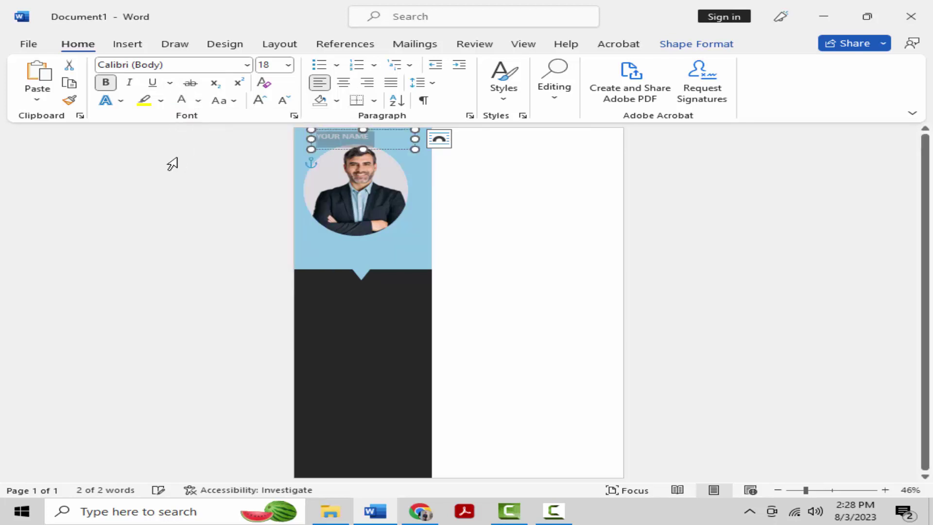
{"action": "left_click", "coordinate": [261, 101]}
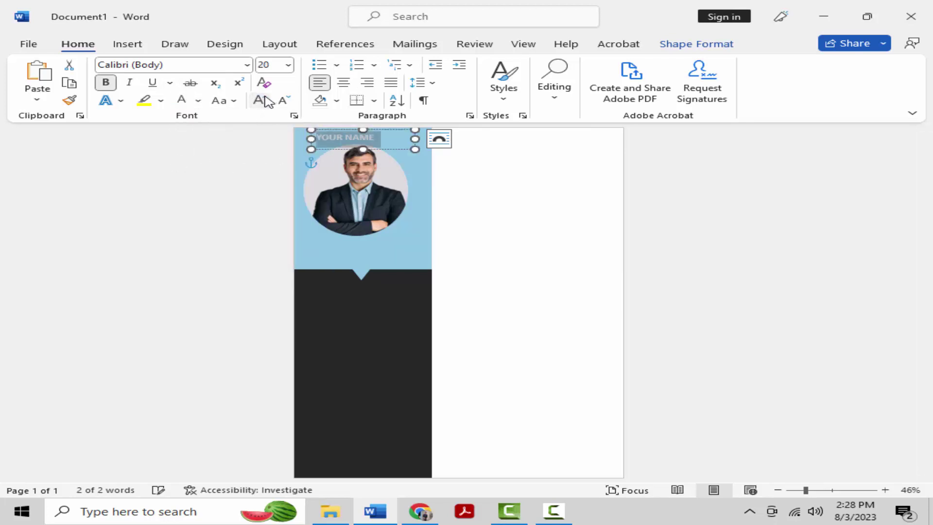
Step: Move the YOUR NAME box toward the centre of the sidebar
{"action": "left_click", "coordinate": [434, 184]}
{"action": "left_click", "coordinate": [345, 136]}
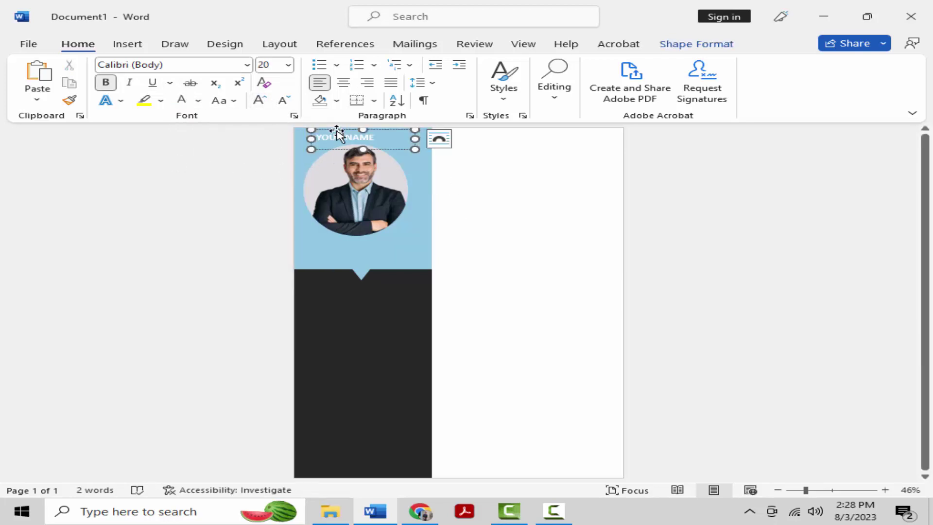
{"action": "left_click_drag", "start_coordinate": [339, 130], "coordinate": [350, 131]}
Step: Centre YOUR NAME, then copy its text box and move the duplicate below the photo
{"action": "left_click_drag", "start_coordinate": [350, 131], "coordinate": [352, 128]}
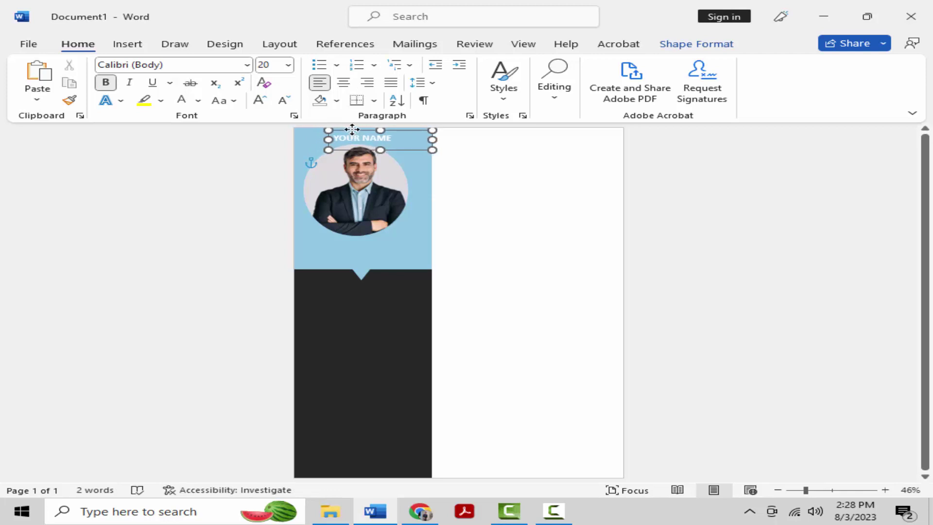
{"action": "right_click", "coordinate": [354, 129]}
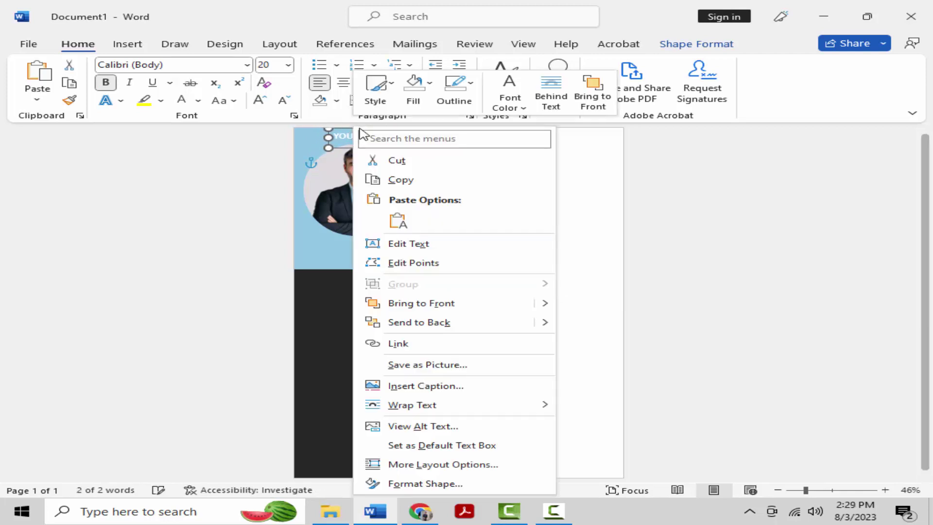
{"action": "left_click", "coordinate": [401, 180]}
{"action": "right_click", "coordinate": [365, 131]}
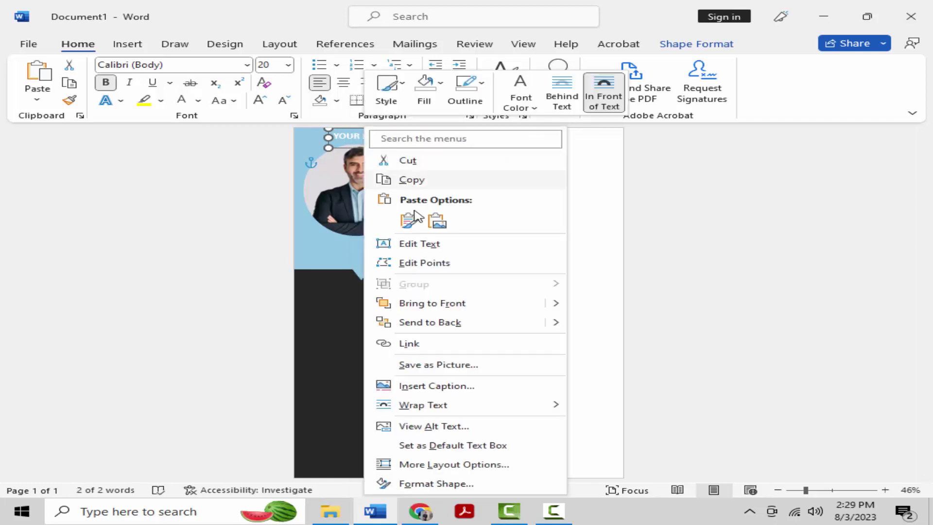
{"action": "left_click", "coordinate": [413, 219]}
{"action": "mouse_move", "coordinate": [356, 135]}
{"action": "left_mouse_down"}
{"action": "mouse_move", "coordinate": [353, 237]}
{"action": "mouse_move", "coordinate": [385, 249]}
{"action": "mouse_move", "coordinate": [316, 246]}
{"action": "left_mouse_up"}
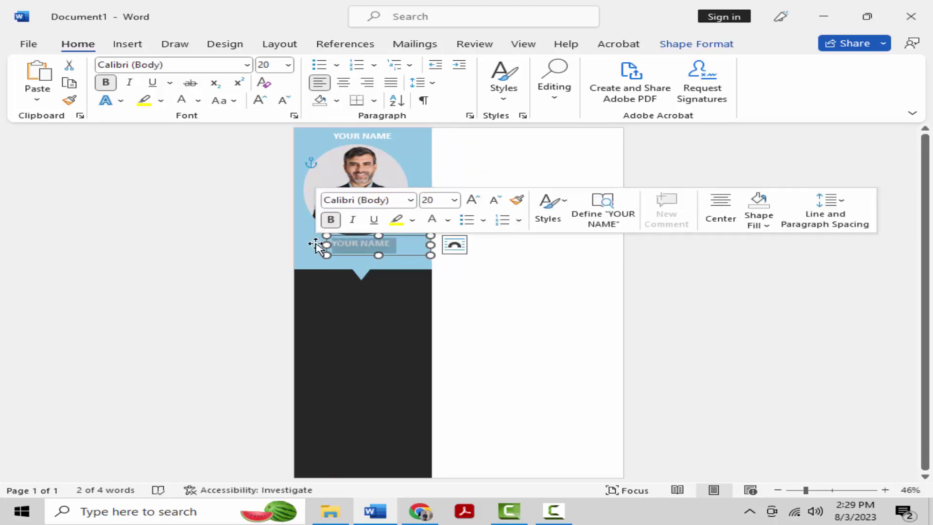
Step: Retype the duplicate as GRAPHIC DESIGNER and centre it under the photo
{"action": "type", "text": "GRAPHIC DESIGNER"}
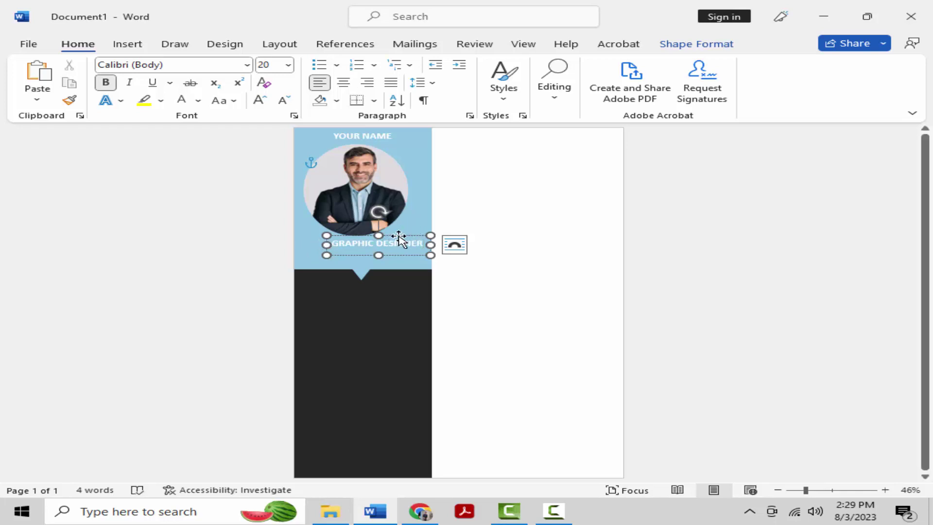
{"action": "left_click_drag", "start_coordinate": [399, 238], "coordinate": [380, 237]}
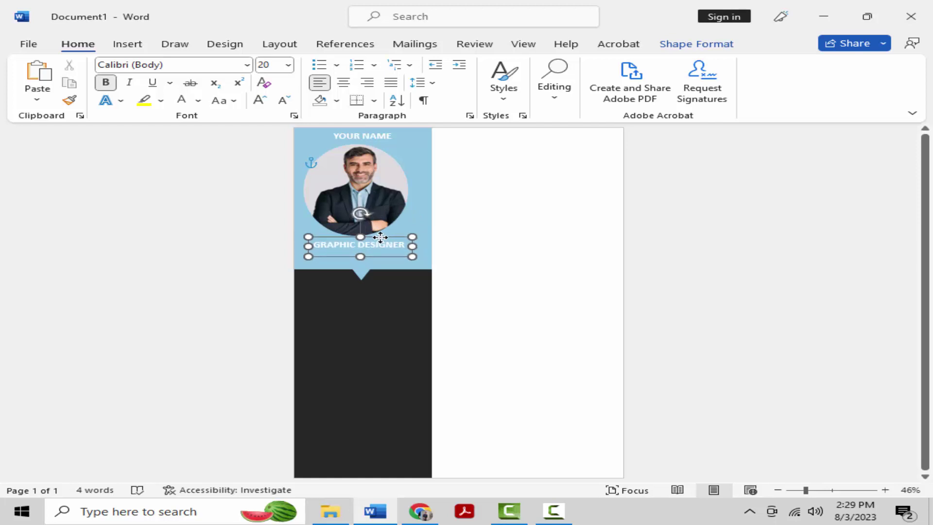
{"action": "left_click", "coordinate": [508, 261]}
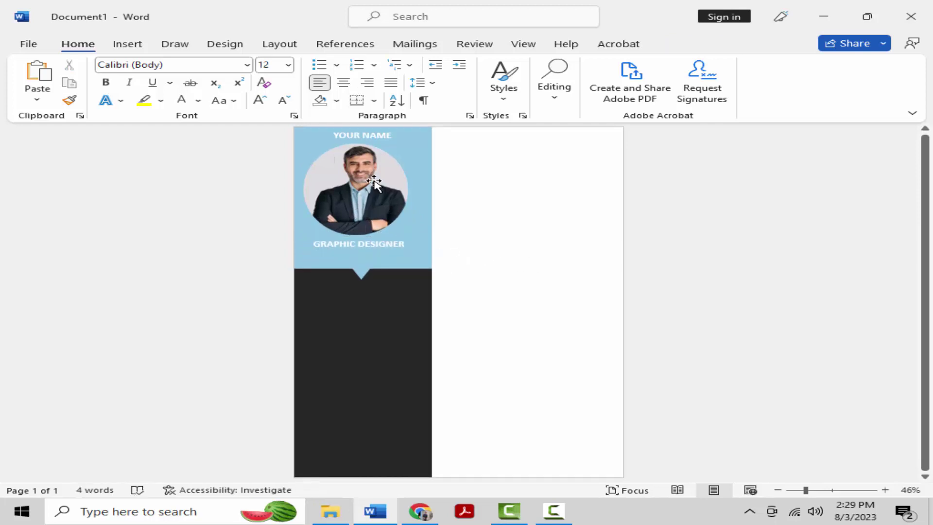
Step: Nudge the YOUR NAME heading back into alignment
{"action": "left_click", "coordinate": [360, 133]}
{"action": "left_click_drag", "start_coordinate": [346, 148], "coordinate": [344, 150]}
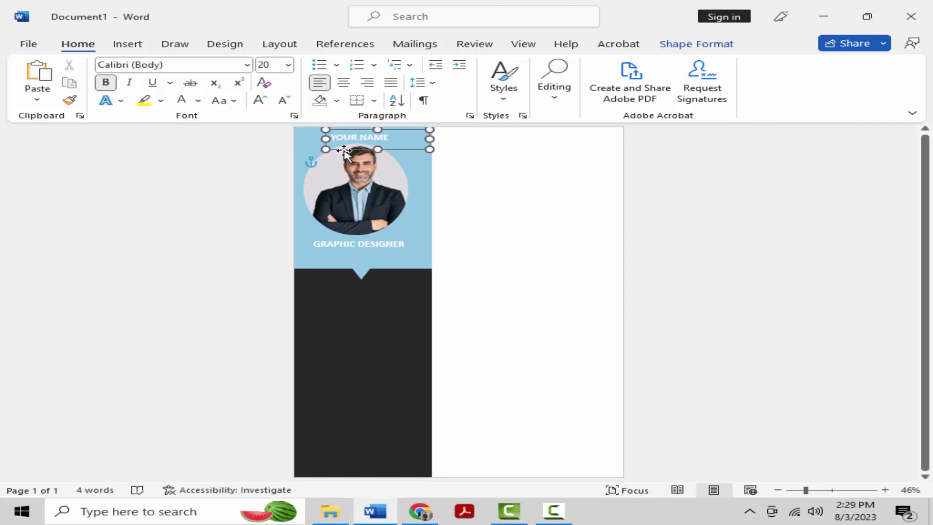
{"action": "left_click", "coordinate": [506, 285]}
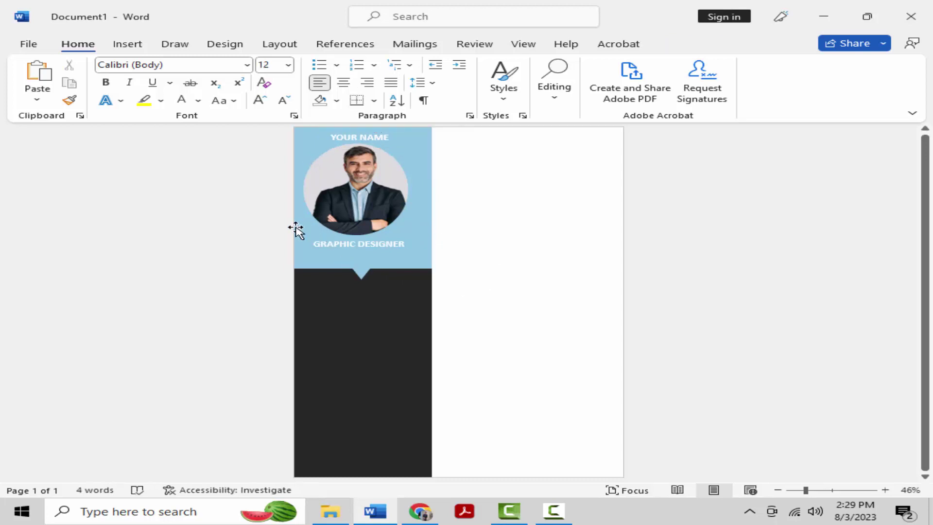
Step: Draw a text box in the dark panel and type Contact
{"action": "left_click", "coordinate": [127, 44]}
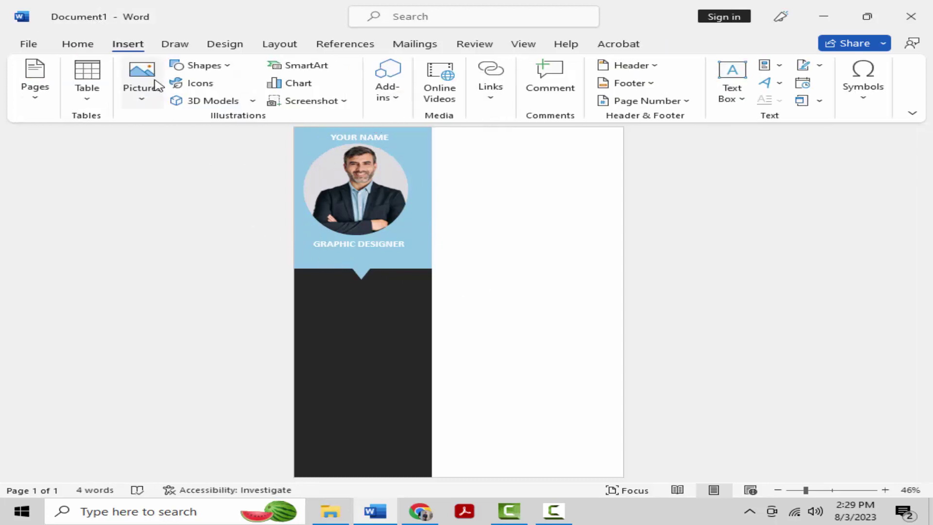
{"action": "left_click", "coordinate": [192, 65]}
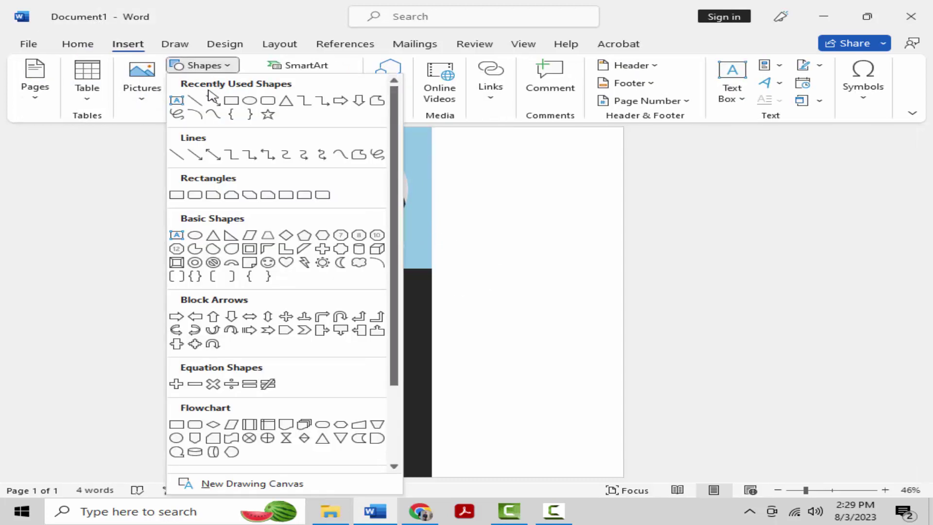
{"action": "left_click", "coordinate": [177, 100]}
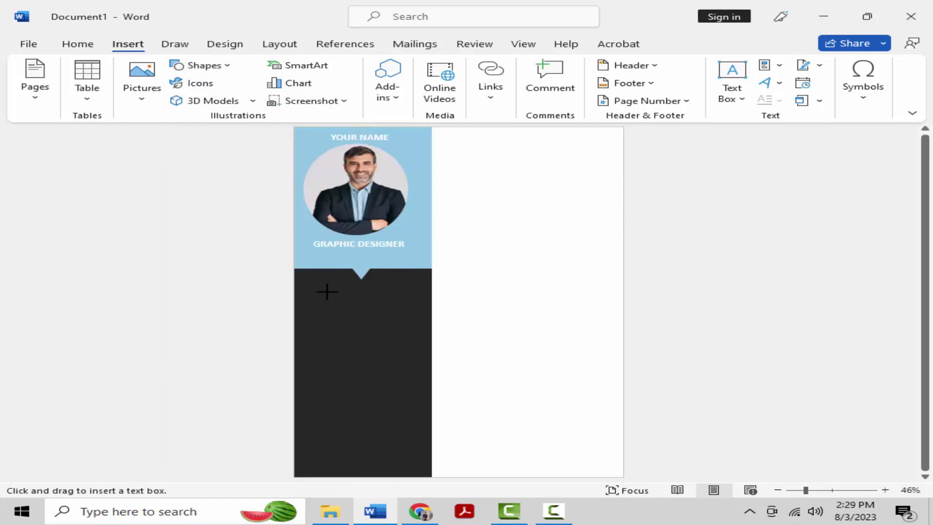
{"action": "left_click_drag", "start_coordinate": [312, 280], "coordinate": [333, 287]}
{"action": "left_click_drag", "start_coordinate": [388, 302], "coordinate": [389, 304]}
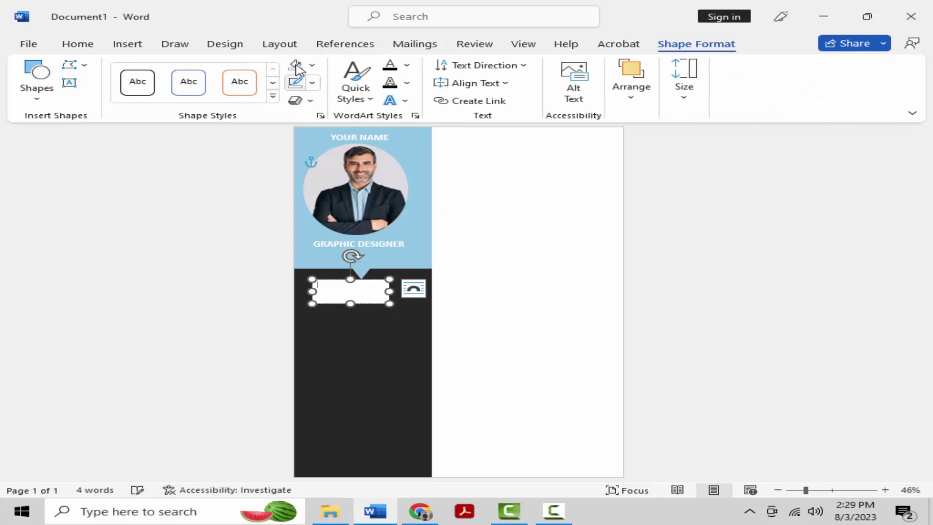
{"action": "type", "text": "Contact"}
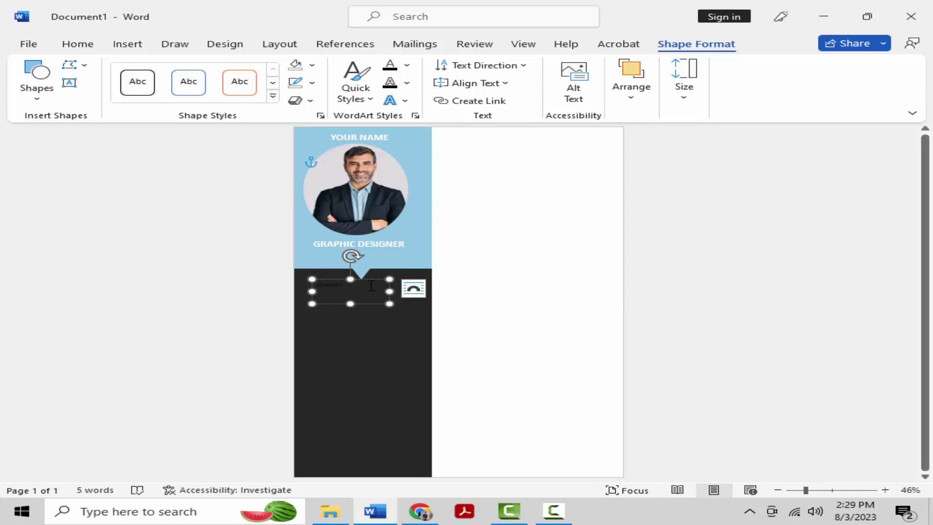
Step: Make CONTACT white, bold and 20 pt, and move it up and left
{"action": "left_click", "coordinate": [97, 51]}
{"action": "left_click", "coordinate": [260, 100]}
{"action": "left_click", "coordinate": [260, 100]}
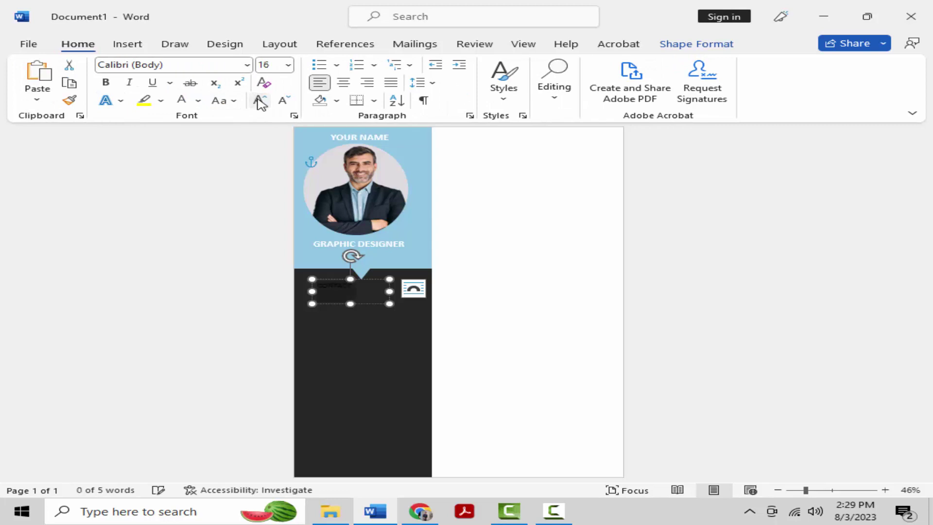
{"action": "left_click", "coordinate": [181, 100]}
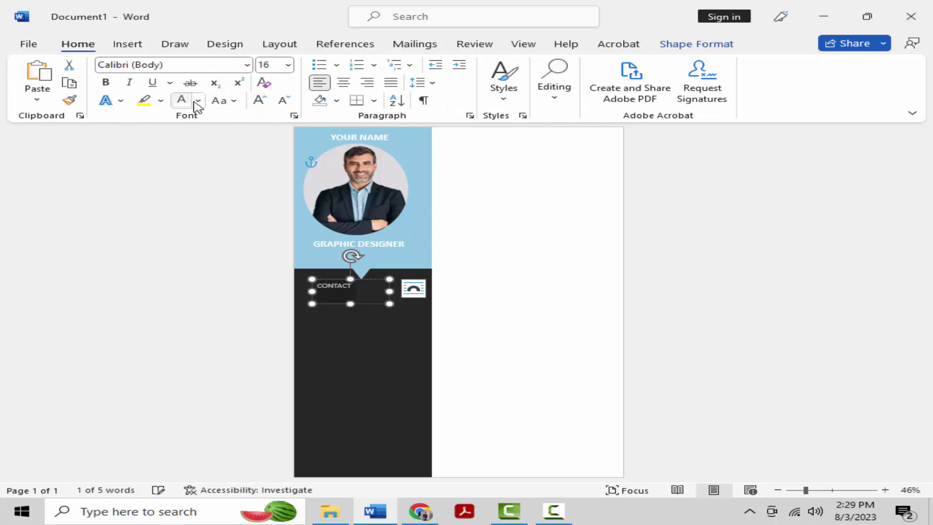
{"action": "left_click", "coordinate": [260, 100]}
{"action": "left_click", "coordinate": [260, 101]}
{"action": "left_click", "coordinate": [106, 82]}
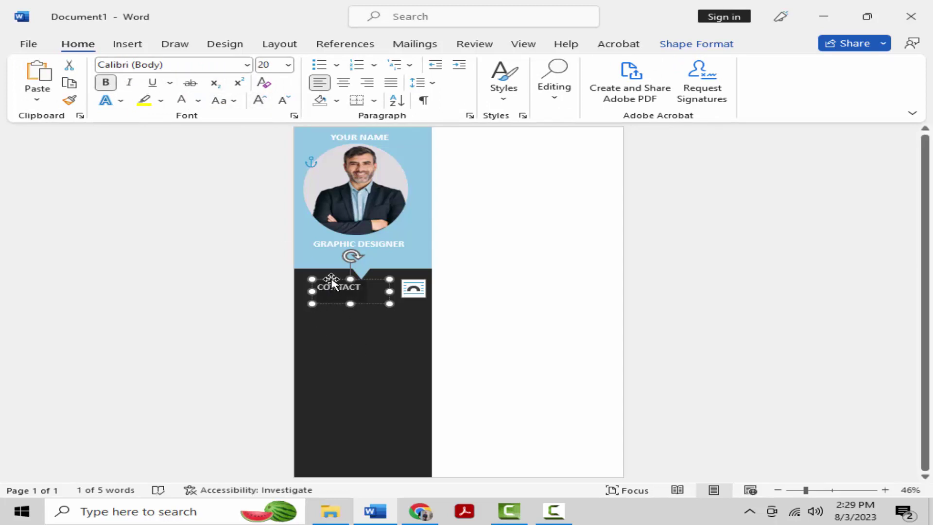
{"action": "left_click_drag", "start_coordinate": [335, 285], "coordinate": [322, 283]}
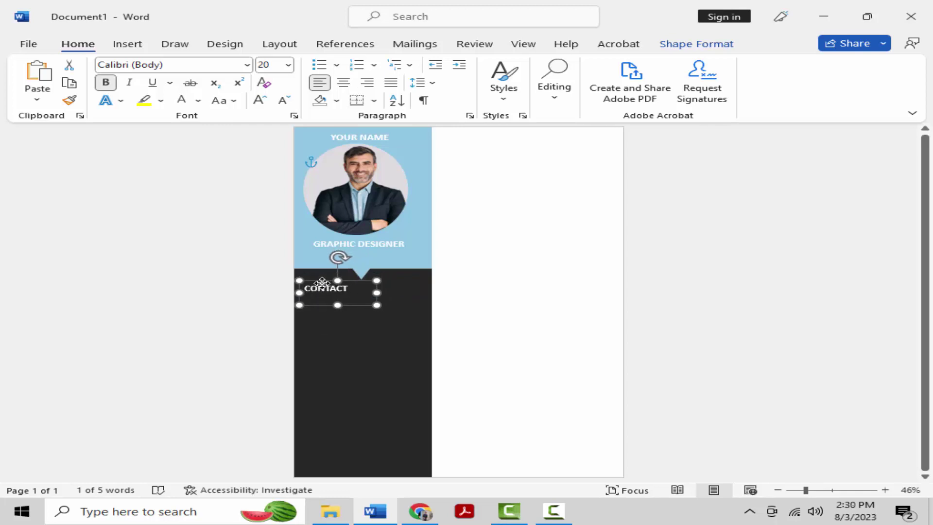
{"action": "left_click", "coordinate": [483, 258]}
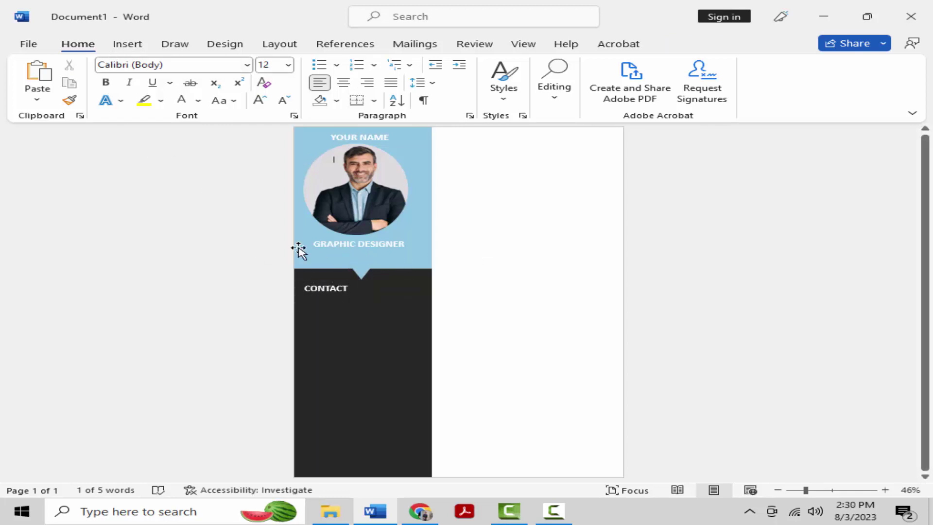
Step: Draw a straight line across the sidebar under CONTACT and colour it white
{"action": "left_click", "coordinate": [128, 44]}
{"action": "left_click", "coordinate": [204, 65]}
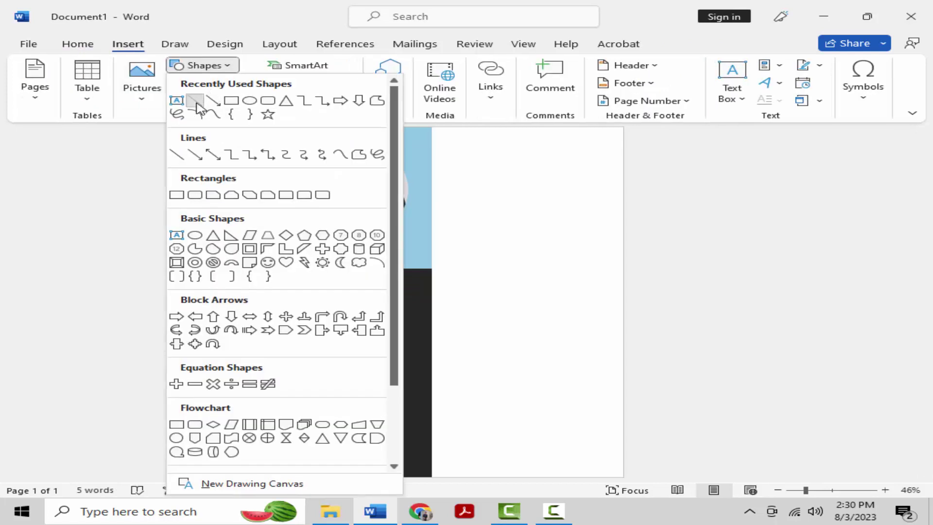
{"action": "left_click", "coordinate": [196, 102]}
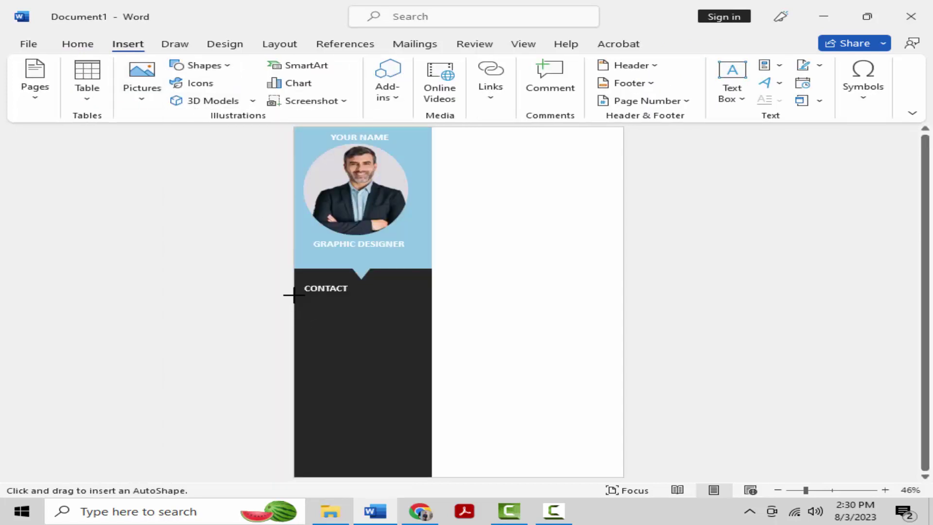
{"action": "left_click_drag", "start_coordinate": [294, 294], "coordinate": [404, 295]}
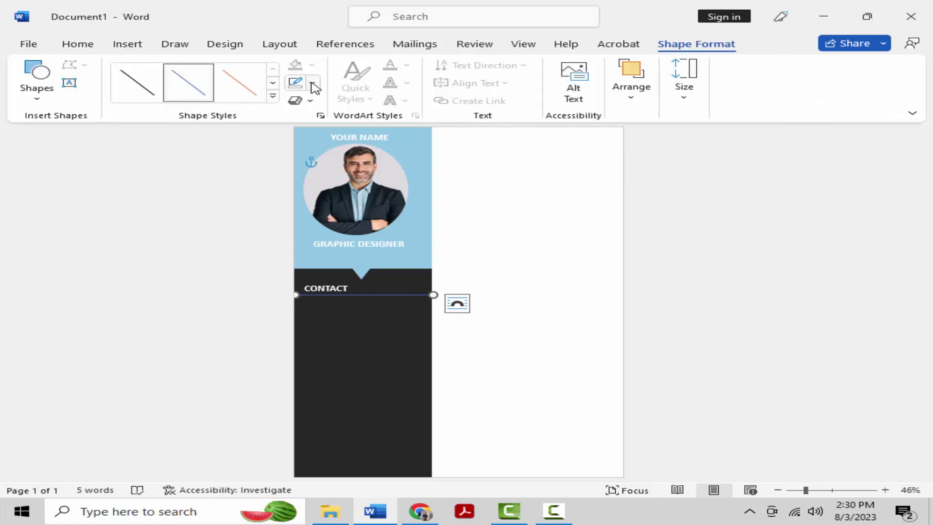
{"action": "left_click", "coordinate": [299, 84]}
{"action": "left_click", "coordinate": [293, 119]}
{"action": "left_click", "coordinate": [534, 292]}
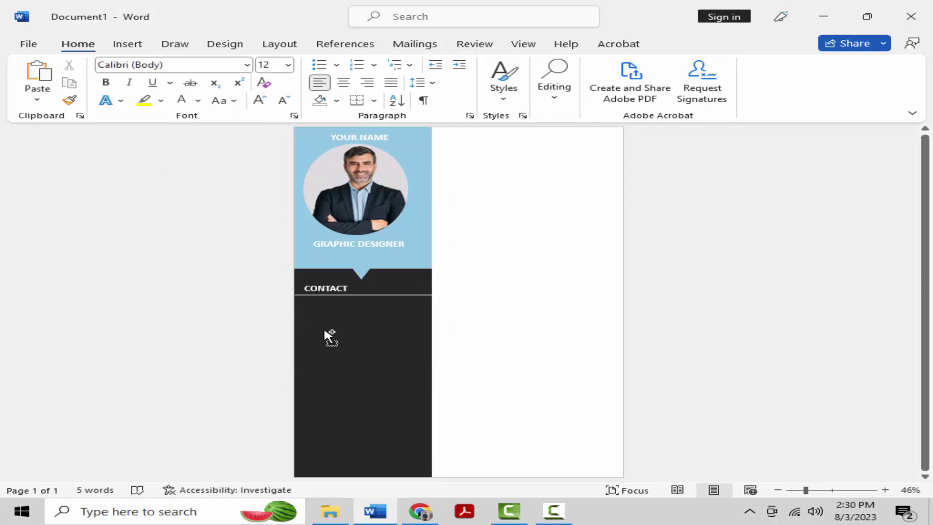
{"action": "scroll", "coordinate": [328, 335], "scroll_direction": "up", "scroll_amount": 1}
Step: Duplicate the CONTACT text box and move the copy below the divider line
{"action": "left_click", "coordinate": [290, 315]}
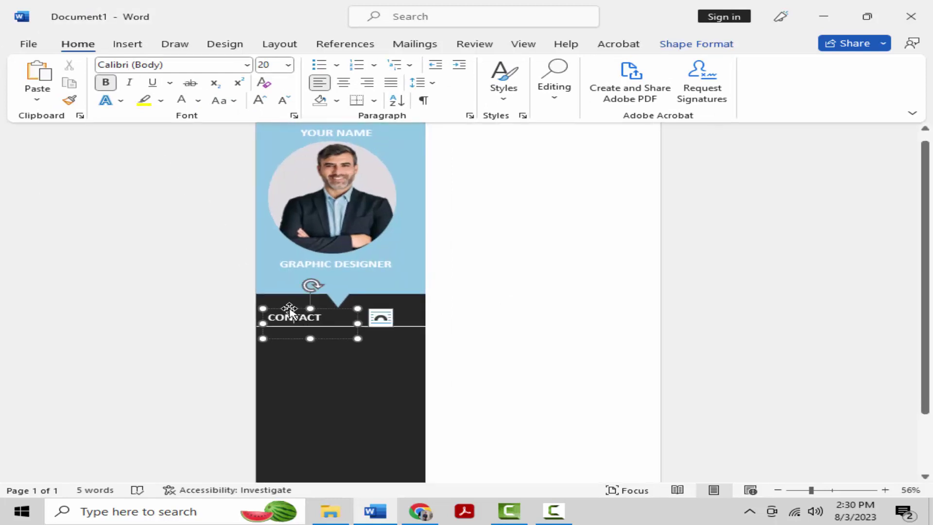
{"action": "right_click", "coordinate": [289, 312]}
{"action": "key", "text": "Escape"}
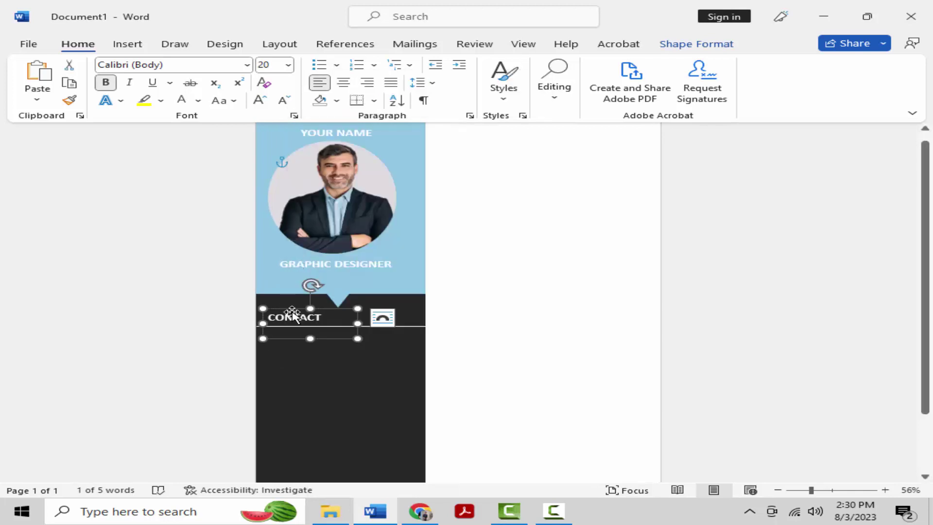
{"action": "right_click", "coordinate": [292, 315]}
{"action": "left_click", "coordinate": [337, 220]}
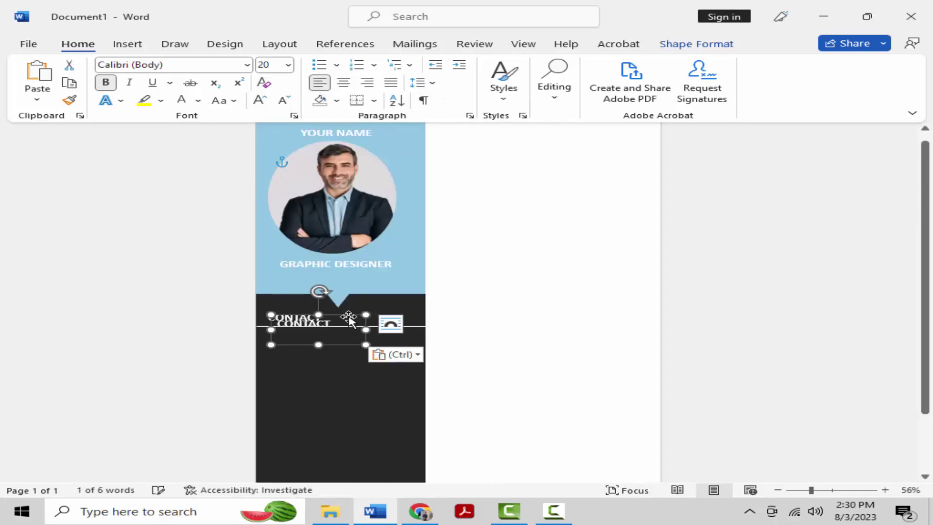
{"action": "mouse_move", "coordinate": [349, 319]}
{"action": "left_mouse_down"}
{"action": "mouse_move", "coordinate": [366, 362]}
{"action": "mouse_move", "coordinate": [272, 367]}
{"action": "left_mouse_up"}
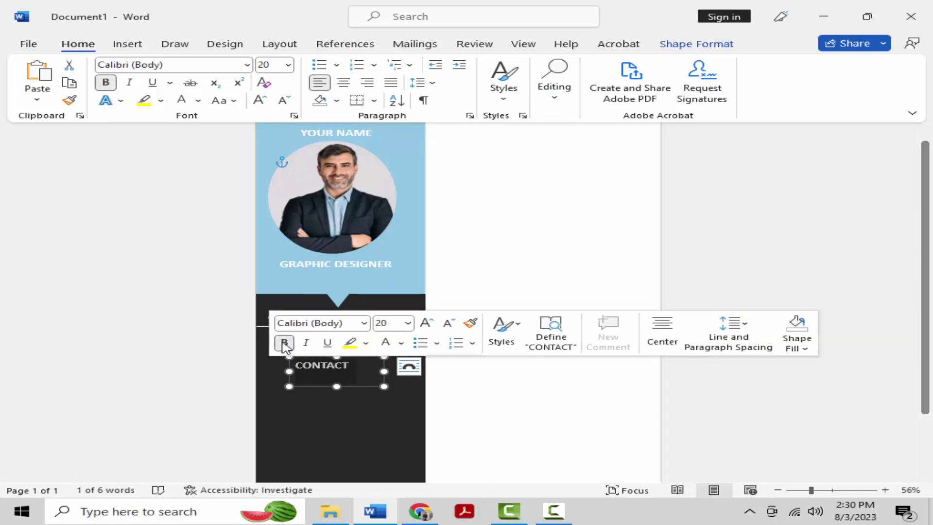
Step: Turn off bold in the copy, enter the phone number, and reduce it to 18 pt
{"action": "left_click", "coordinate": [285, 343]}
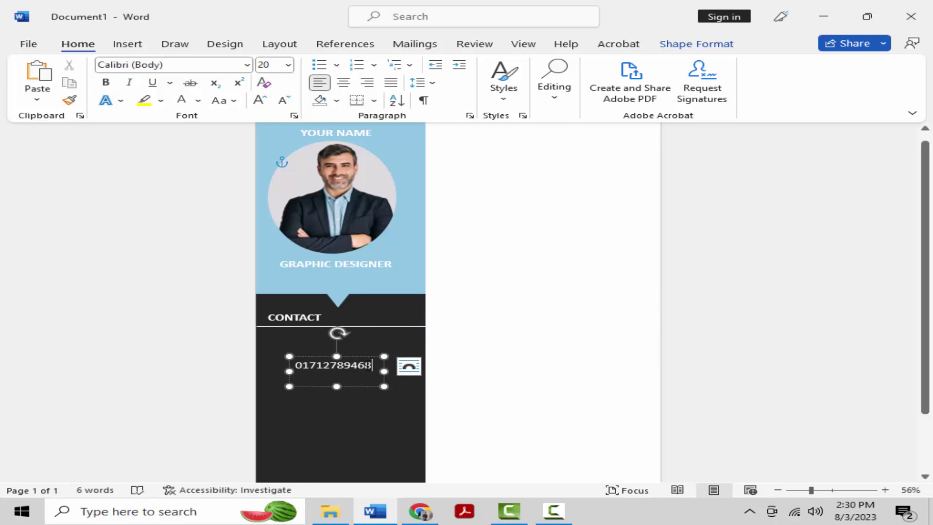
{"action": "double_click", "coordinate": [333, 365]}
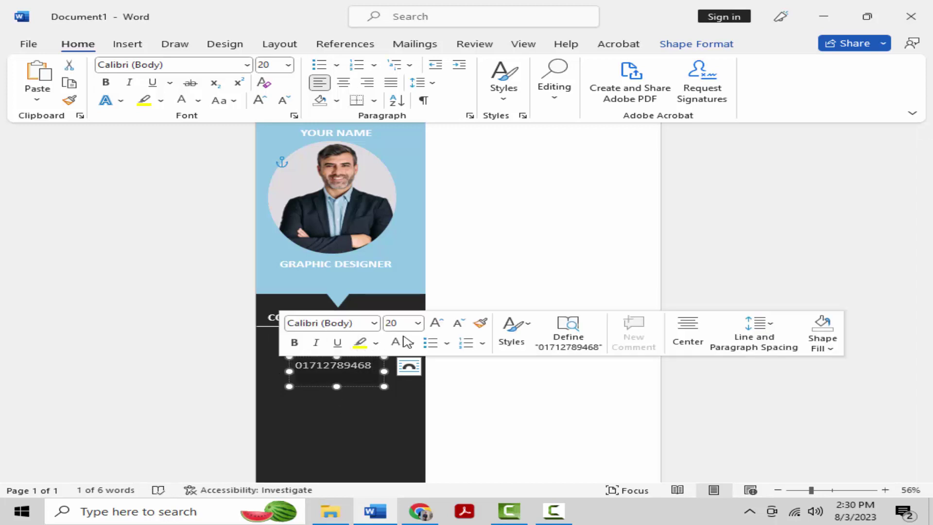
{"action": "left_click", "coordinate": [458, 323]}
{"action": "left_click", "coordinate": [396, 423]}
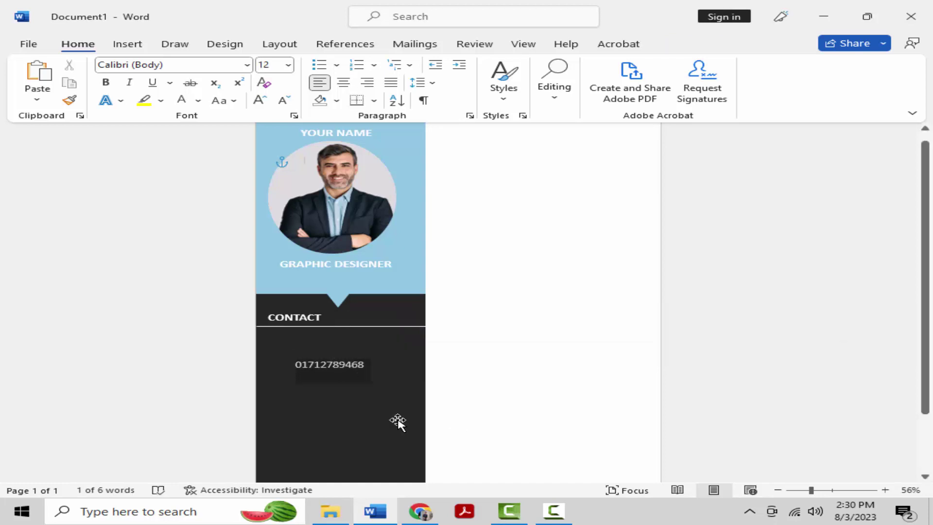
{"action": "left_click", "coordinate": [321, 363]}
Step: Make two copies of the phone-number box and stack them below the original
{"action": "right_click", "coordinate": [321, 362]}
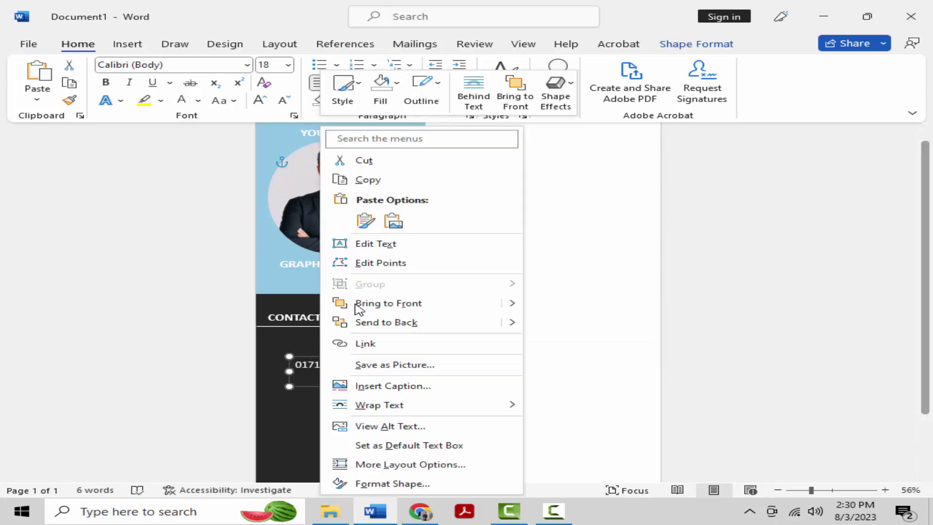
{"action": "left_click", "coordinate": [369, 180]}
{"action": "left_click_drag", "start_coordinate": [313, 358], "coordinate": [323, 337]}
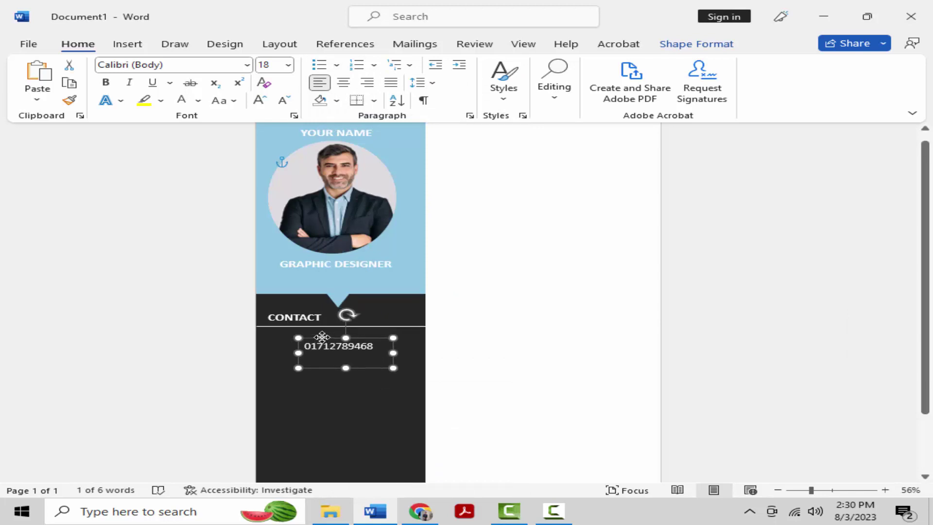
{"action": "right_click", "coordinate": [322, 338]}
{"action": "left_click", "coordinate": [366, 222]}
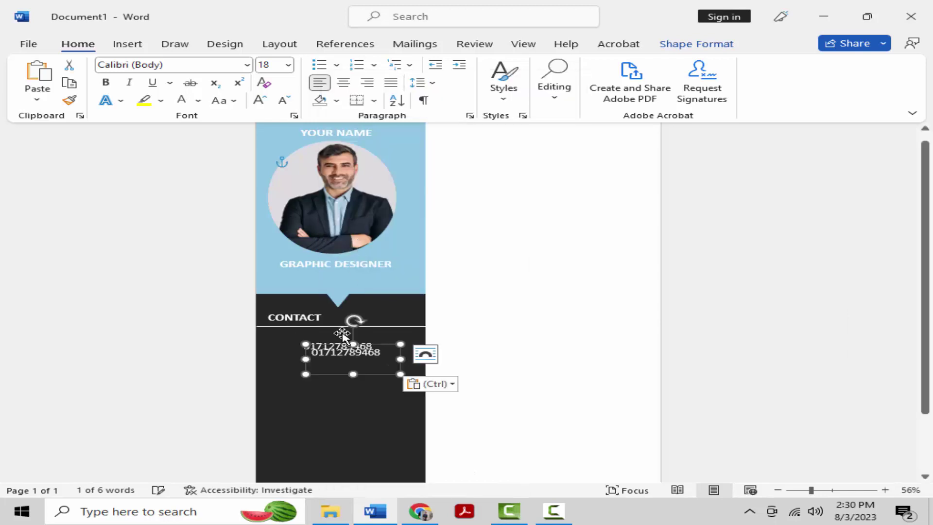
{"action": "mouse_move", "coordinate": [339, 361]}
{"action": "left_mouse_down"}
{"action": "mouse_move", "coordinate": [337, 379]}
{"action": "mouse_move", "coordinate": [322, 362]}
{"action": "left_mouse_up"}
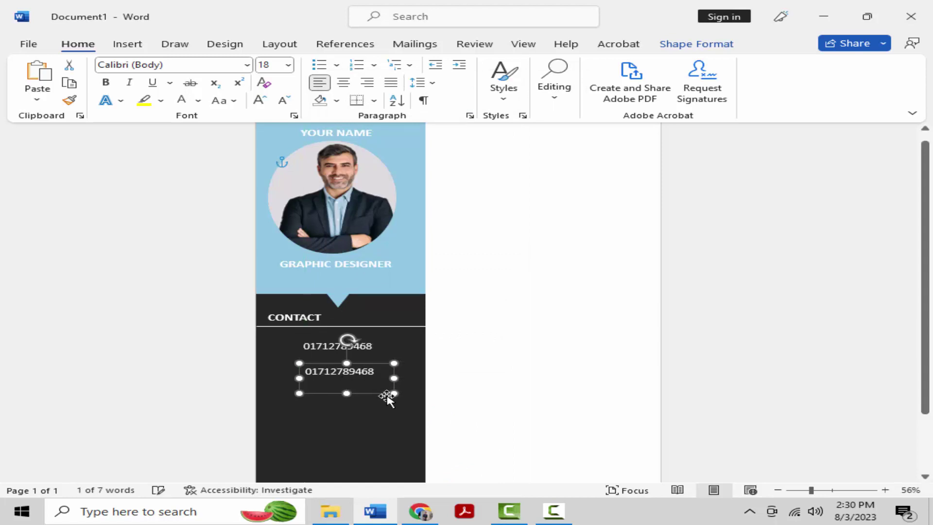
{"action": "right_click", "coordinate": [327, 370]}
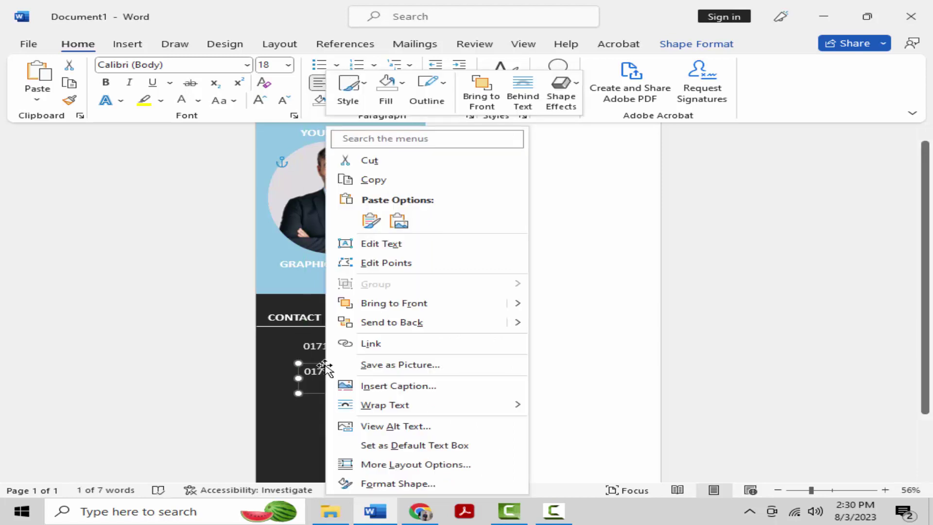
{"action": "left_click", "coordinate": [371, 221]}
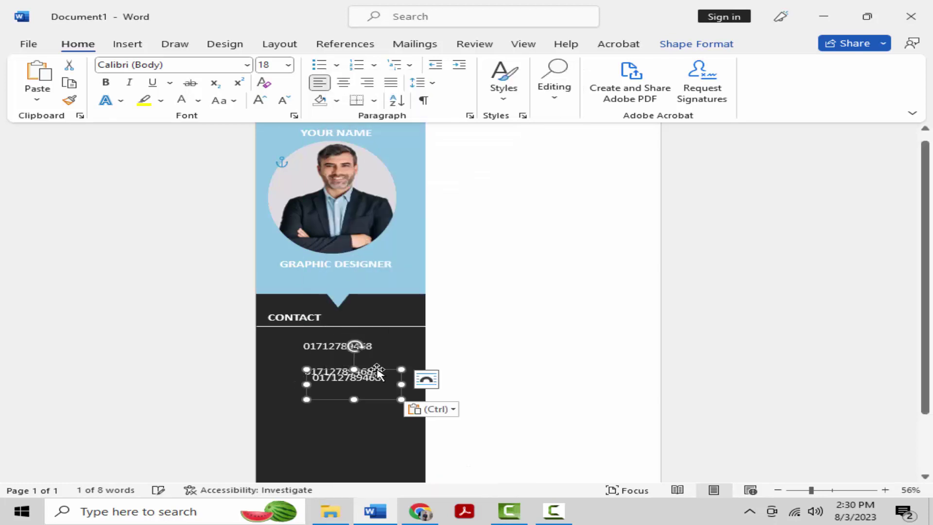
{"action": "mouse_move", "coordinate": [376, 370]}
{"action": "left_mouse_down"}
{"action": "mouse_move", "coordinate": [372, 394]}
{"action": "mouse_move", "coordinate": [270, 395]}
{"action": "left_mouse_up"}
Step: Retype the copies as the street address and e-mail address, aligning the e-mail line
{"action": "type", "text": "1"}
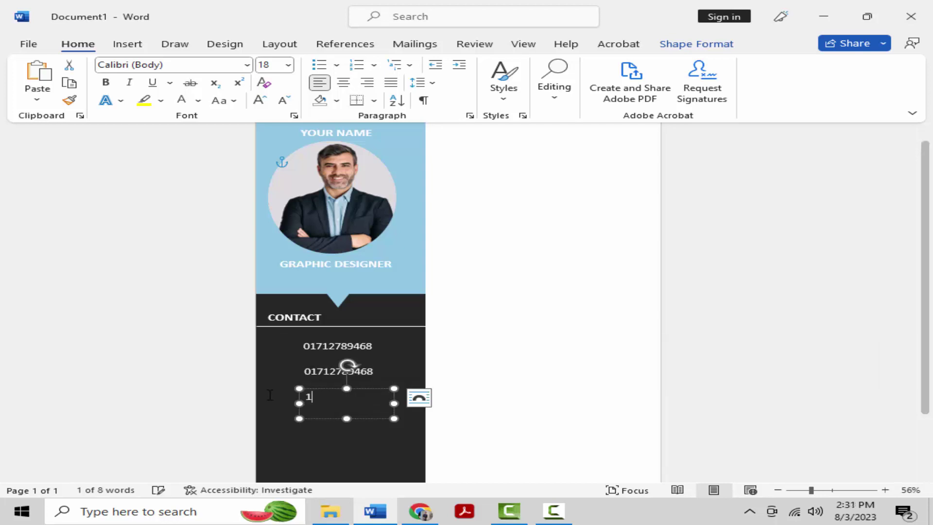
{"action": "type", "text": "23 STREET"}
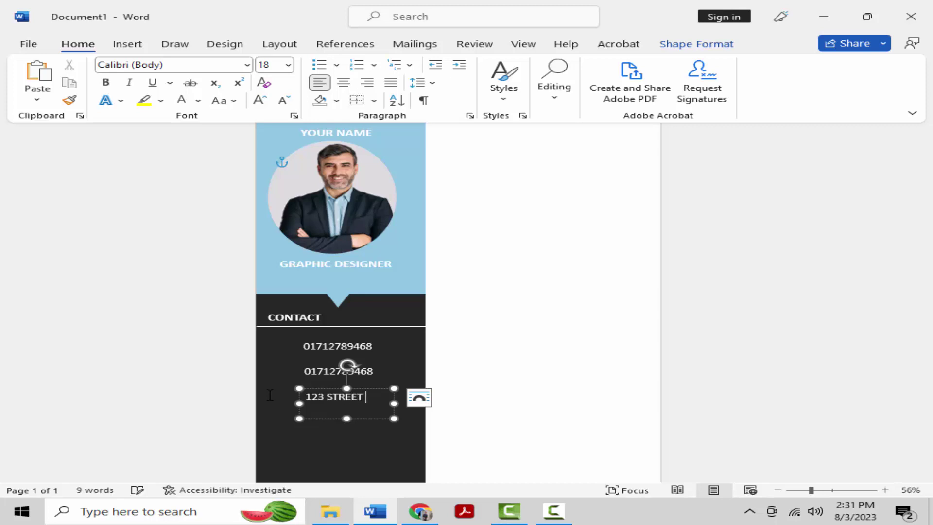
{"action": "left_click", "coordinate": [367, 365]}
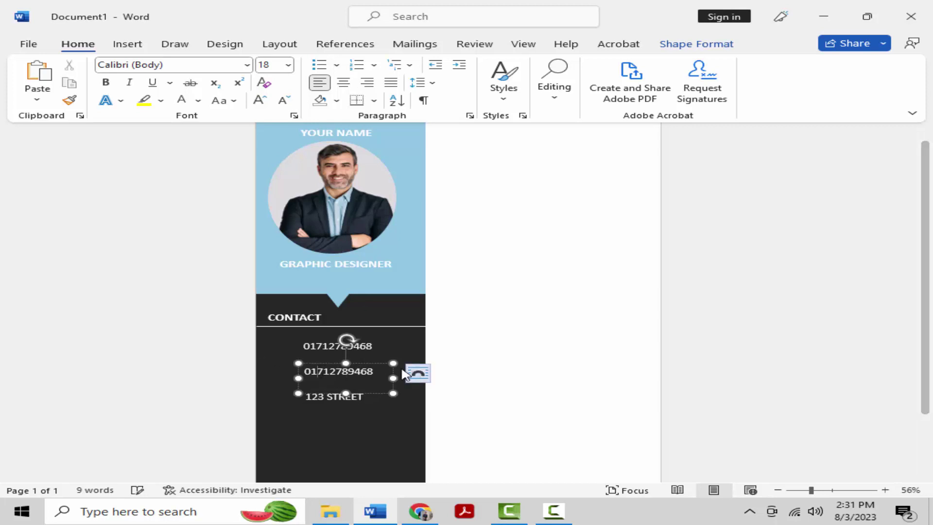
{"action": "left_click_drag", "start_coordinate": [374, 371], "coordinate": [242, 372]}
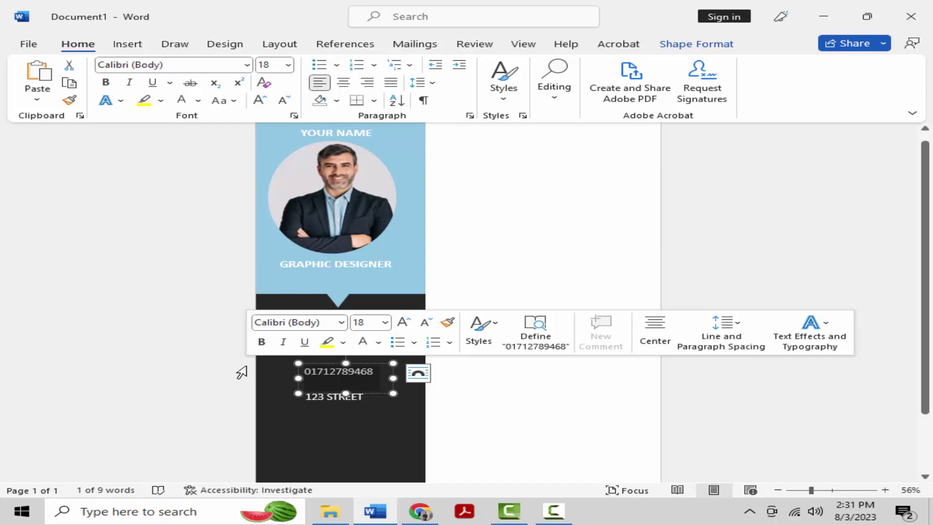
{"action": "type", "text": "abc@gmail.com"}
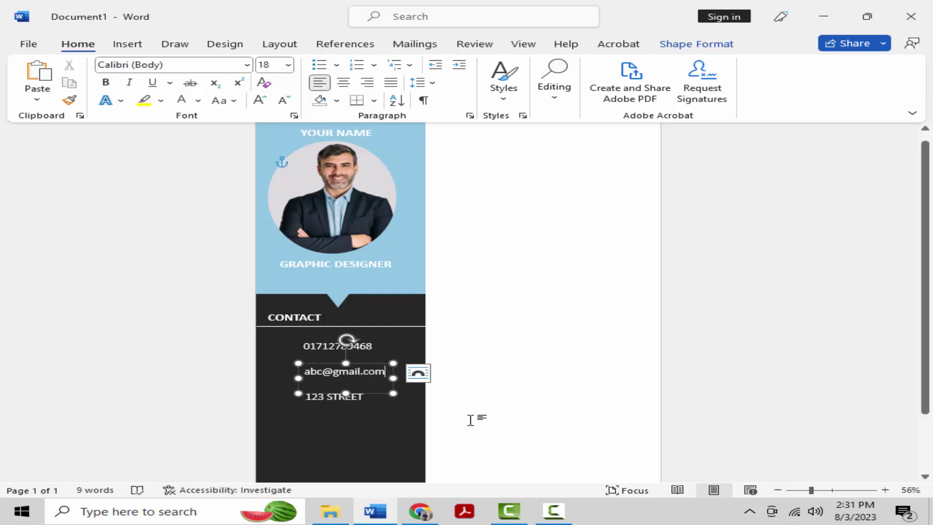
{"action": "left_click", "coordinate": [497, 402]}
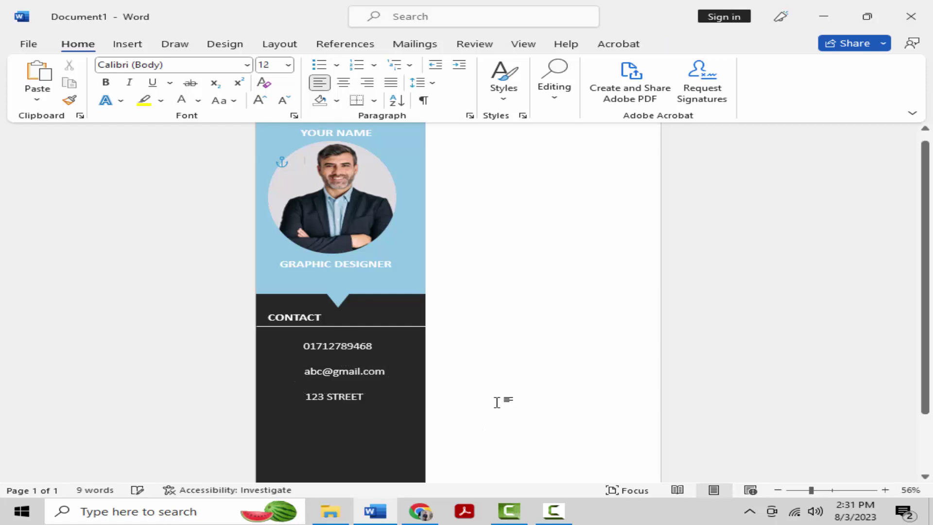
{"action": "left_click", "coordinate": [312, 363]}
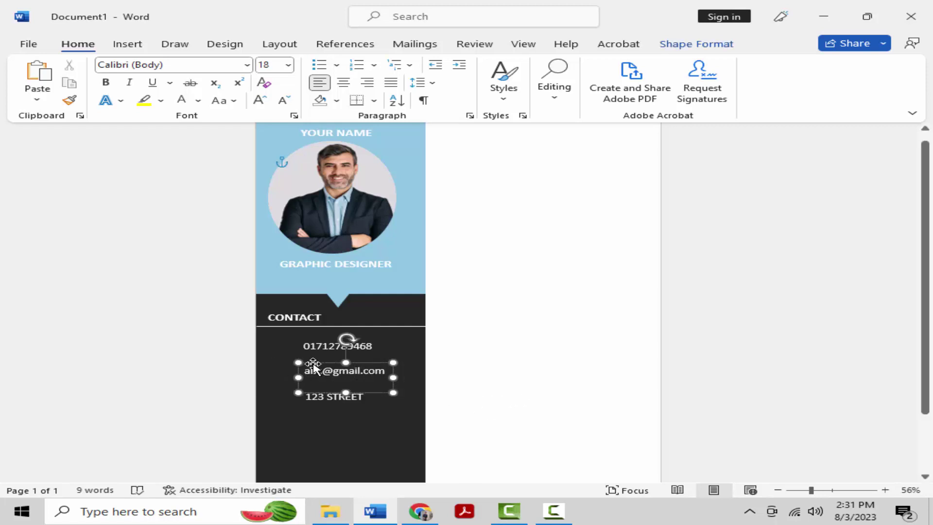
{"action": "left_click_drag", "start_coordinate": [313, 362], "coordinate": [320, 388]}
{"action": "left_click", "coordinate": [319, 396]}
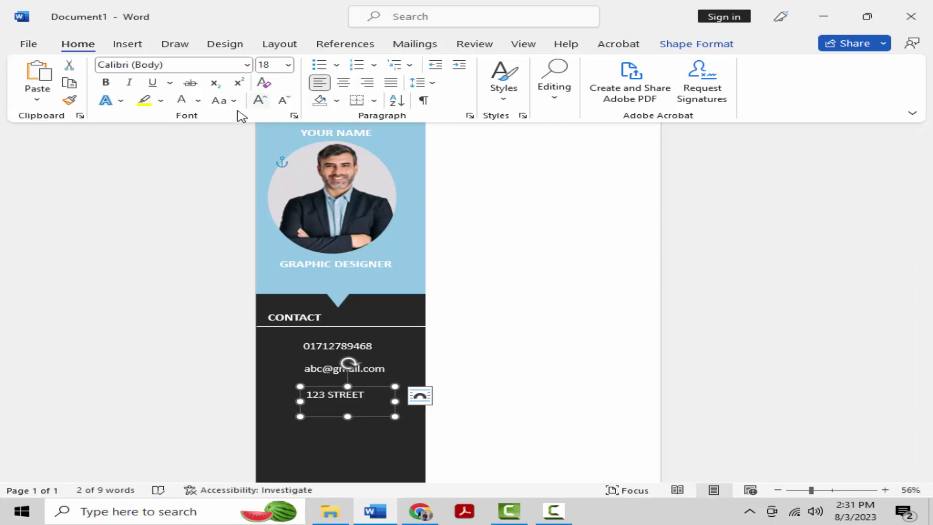
Step: Draw a small oval beside the phone number with no outline and white fill
{"action": "left_click", "coordinate": [128, 44]}
{"action": "left_click", "coordinate": [205, 66]}
{"action": "left_click", "coordinate": [232, 101]}
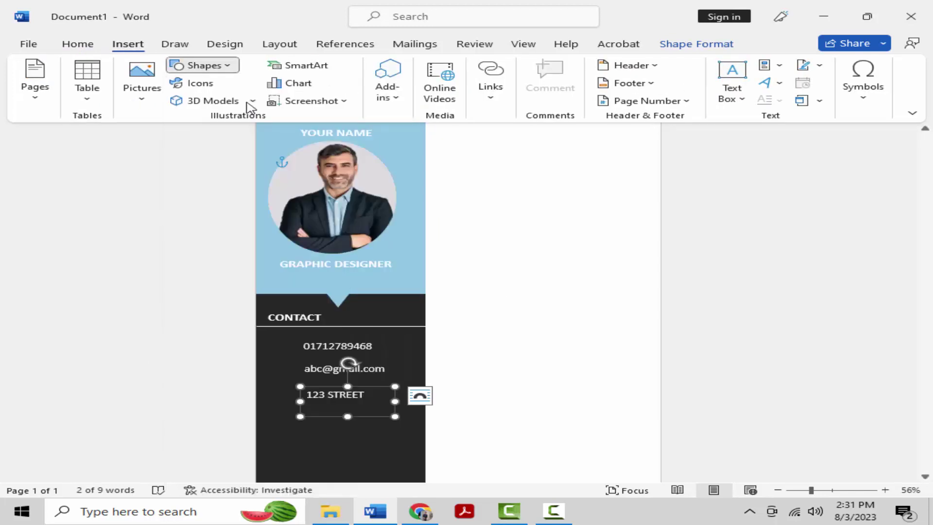
{"action": "scroll", "coordinate": [229, 342], "scroll_direction": "up", "scroll_amount": 2}
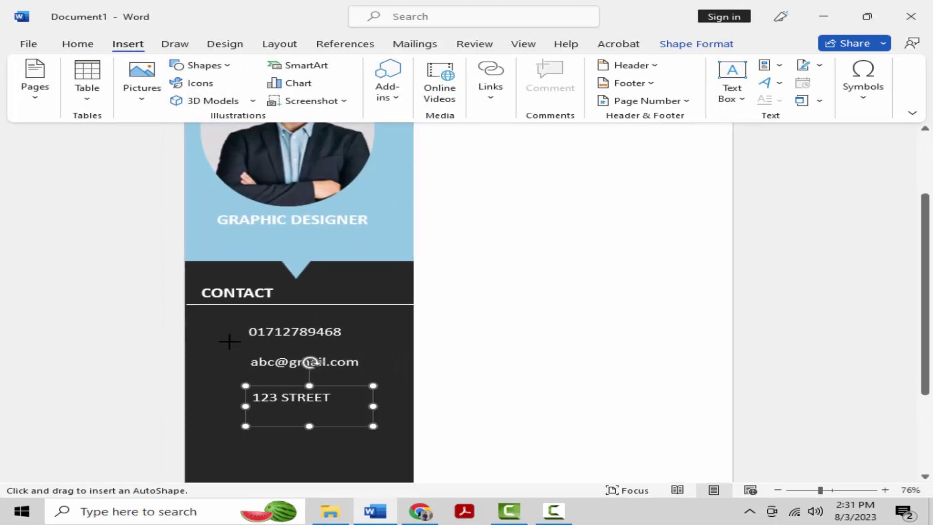
{"action": "scroll", "coordinate": [228, 341], "scroll_direction": "up", "scroll_amount": 1}
{"action": "scroll", "coordinate": [180, 323], "scroll_direction": "down", "scroll_amount": 1}
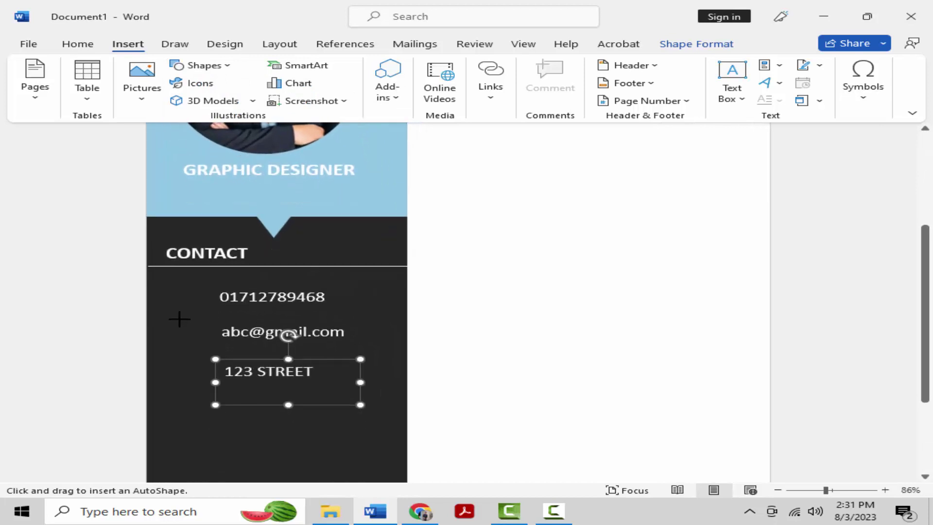
{"action": "left_click_drag", "start_coordinate": [193, 298], "coordinate": [203, 300]}
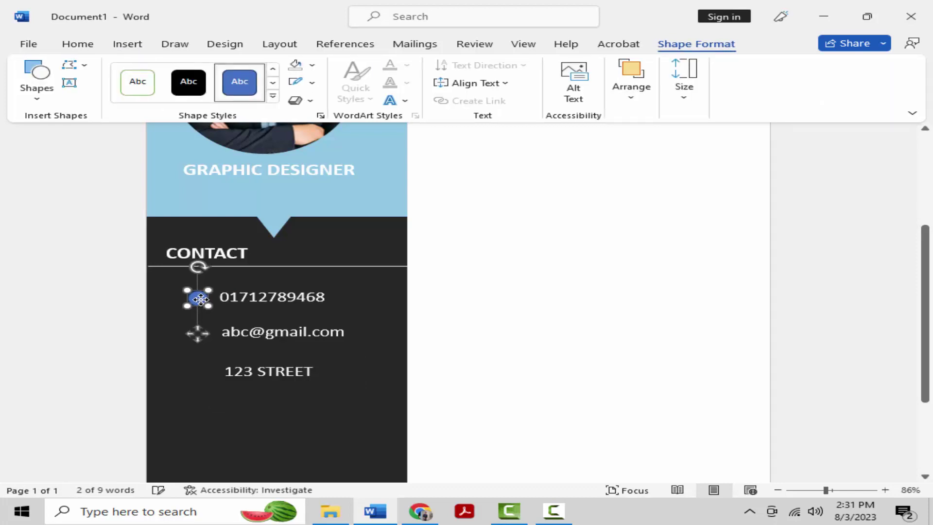
{"action": "left_click", "coordinate": [315, 87]}
{"action": "left_click", "coordinate": [316, 271]}
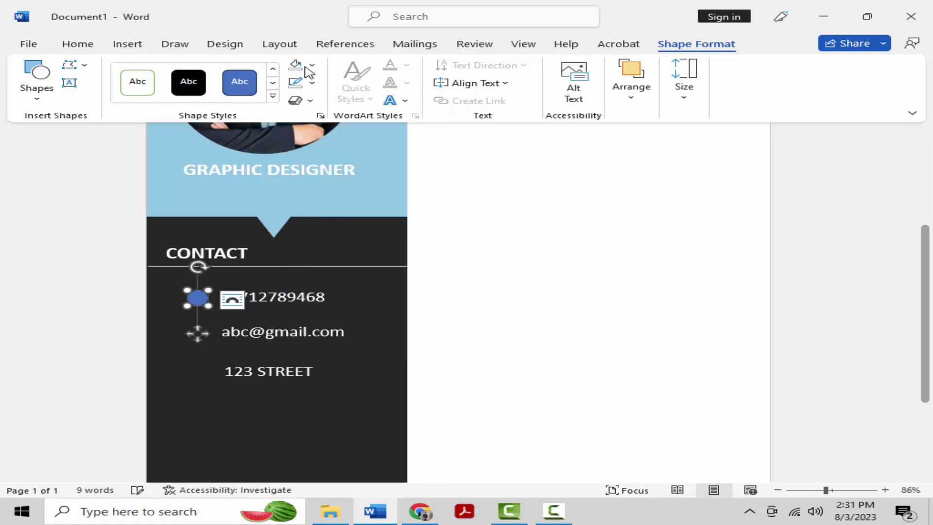
{"action": "left_click", "coordinate": [312, 65]}
{"action": "left_click", "coordinate": [306, 99]}
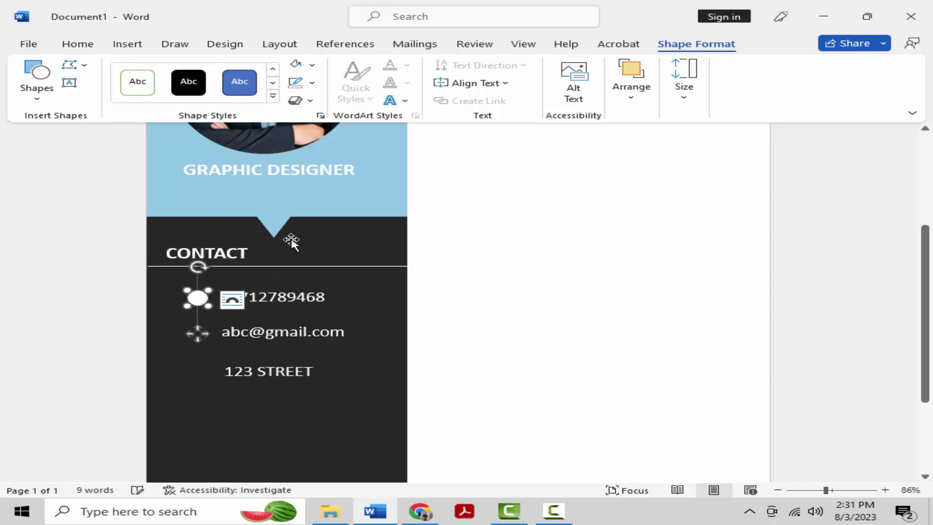
Step: Paste two copies of the white circle beside the e-mail and street address lines
{"action": "right_click", "coordinate": [200, 298]}
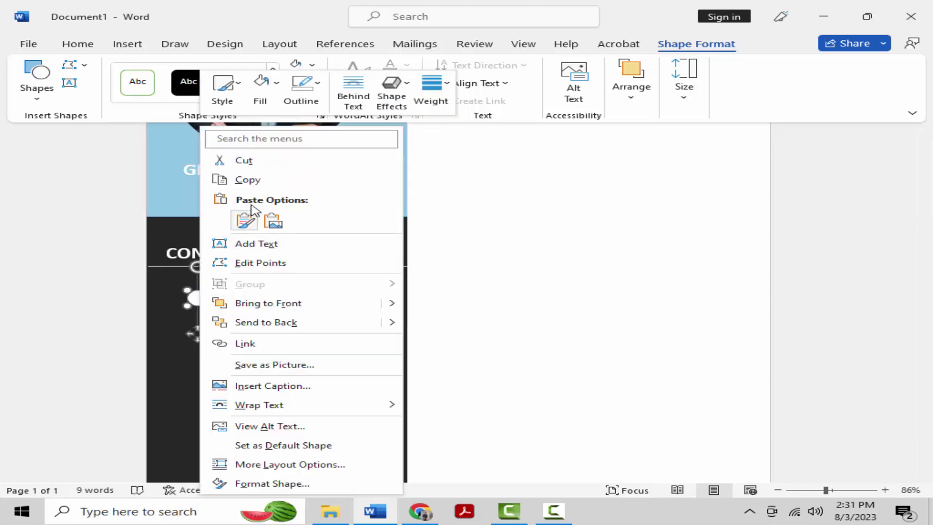
{"action": "left_click", "coordinate": [246, 179]}
{"action": "right_click", "coordinate": [202, 297]}
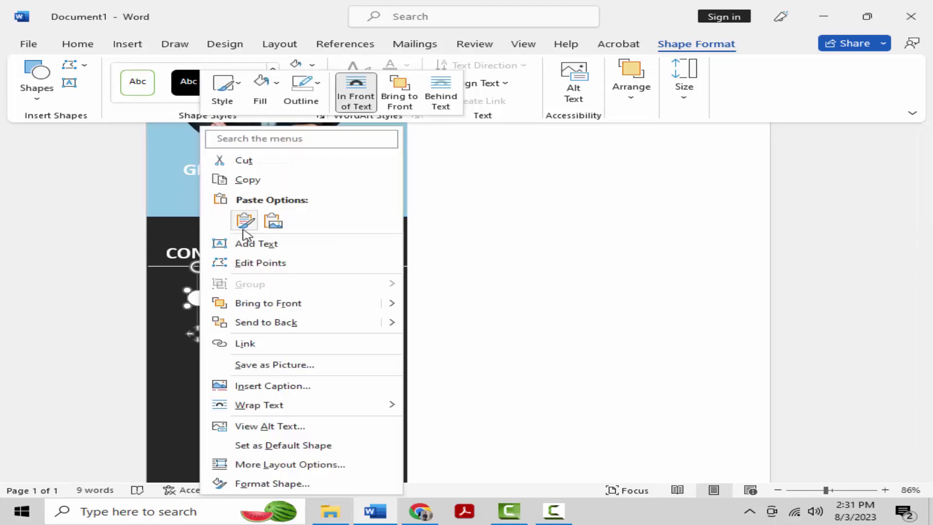
{"action": "left_click", "coordinate": [244, 220]}
{"action": "left_click_drag", "start_coordinate": [204, 304], "coordinate": [201, 334]}
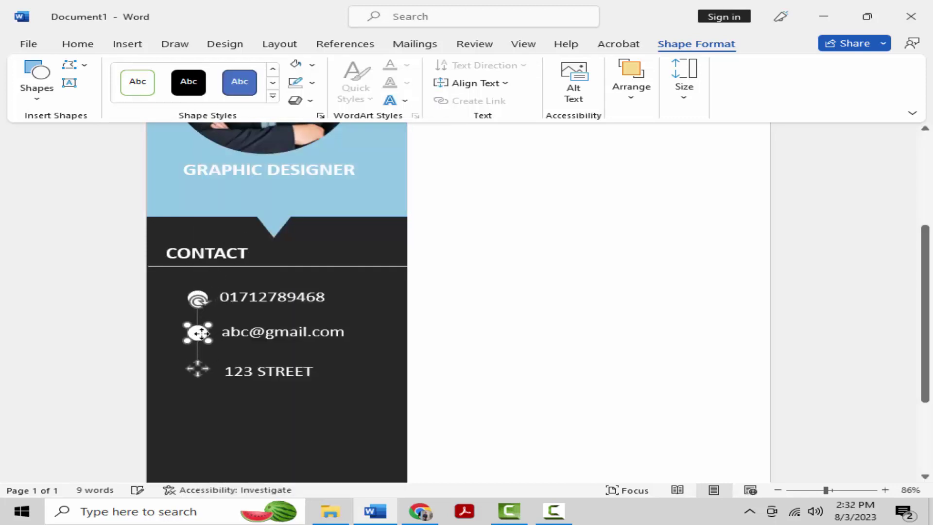
{"action": "right_click", "coordinate": [203, 335]}
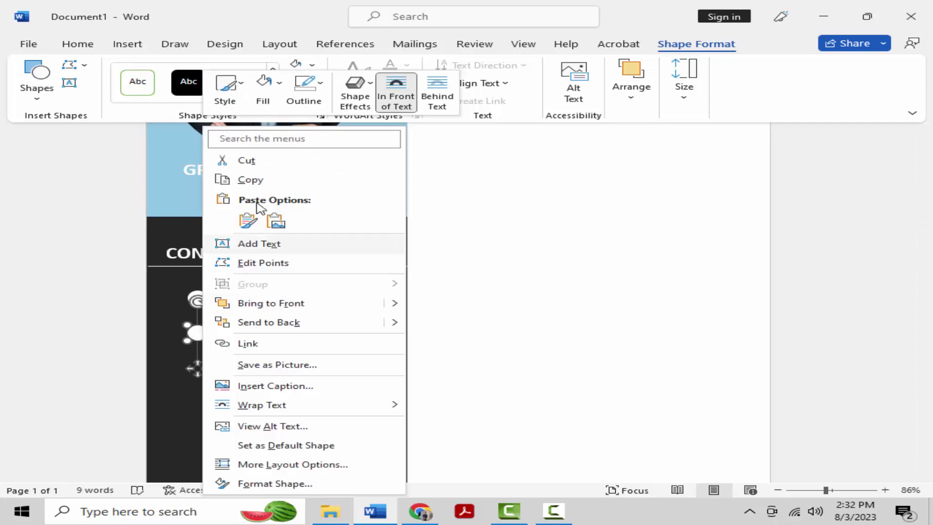
{"action": "left_click", "coordinate": [246, 221]}
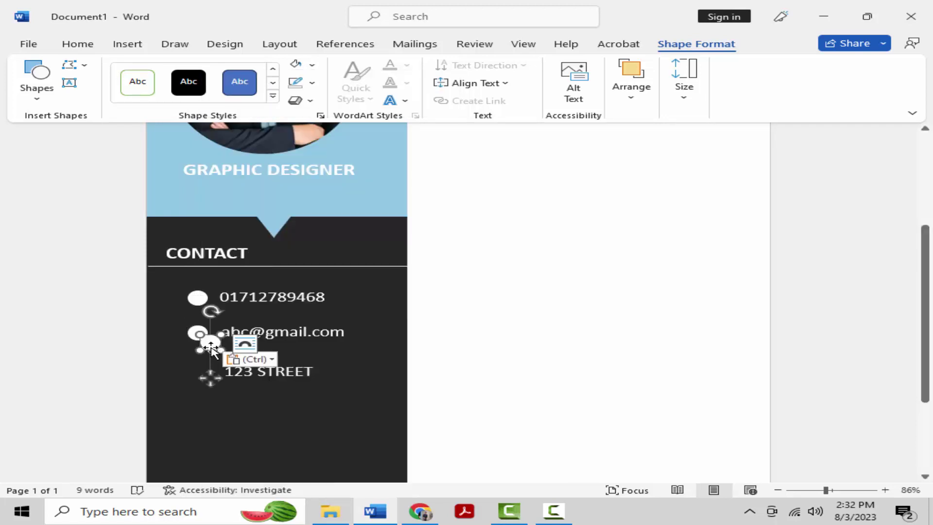
{"action": "left_click_drag", "start_coordinate": [212, 348], "coordinate": [199, 371]}
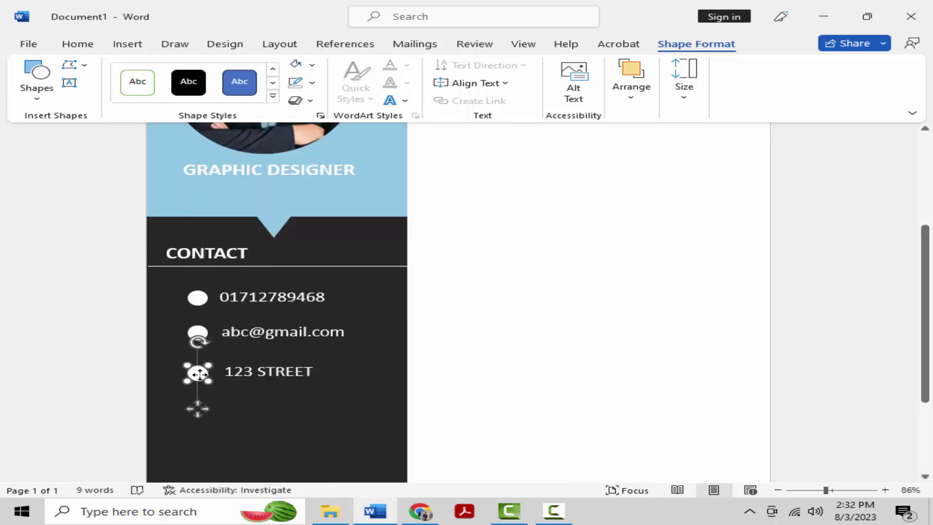
{"action": "left_click", "coordinate": [489, 308]}
Step: Duplicate the CONTACT heading, move it under the street address, and start typing SKILL
{"action": "scroll", "coordinate": [489, 309], "scroll_direction": "down", "scroll_amount": 2}
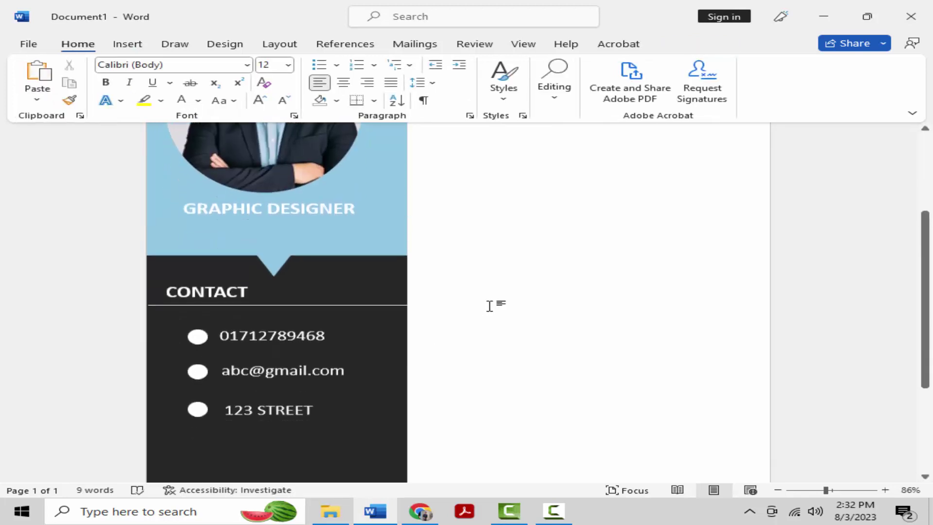
{"action": "scroll", "coordinate": [489, 308], "scroll_direction": "down", "scroll_amount": 3}
{"action": "scroll", "coordinate": [451, 301], "scroll_direction": "down", "scroll_amount": 1}
{"action": "scroll", "coordinate": [452, 301], "scroll_direction": "down", "scroll_amount": 1}
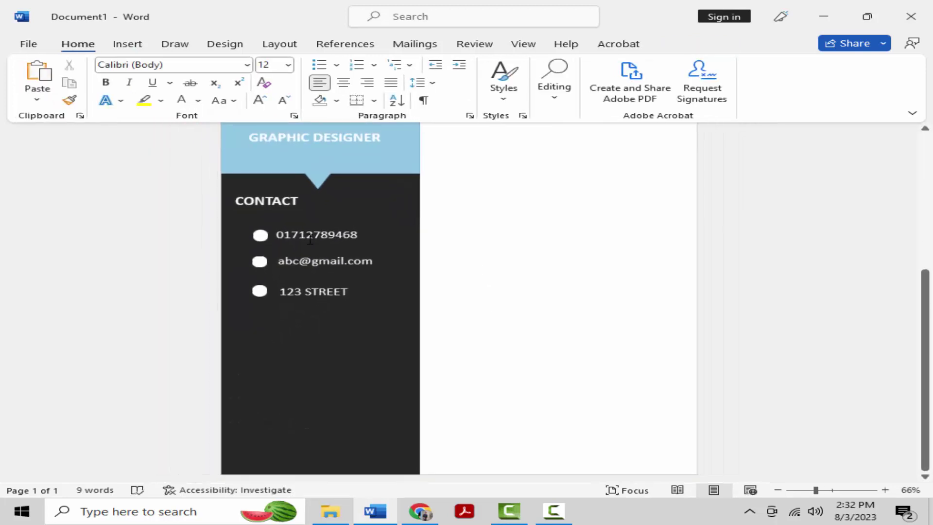
{"action": "left_click", "coordinate": [274, 202]}
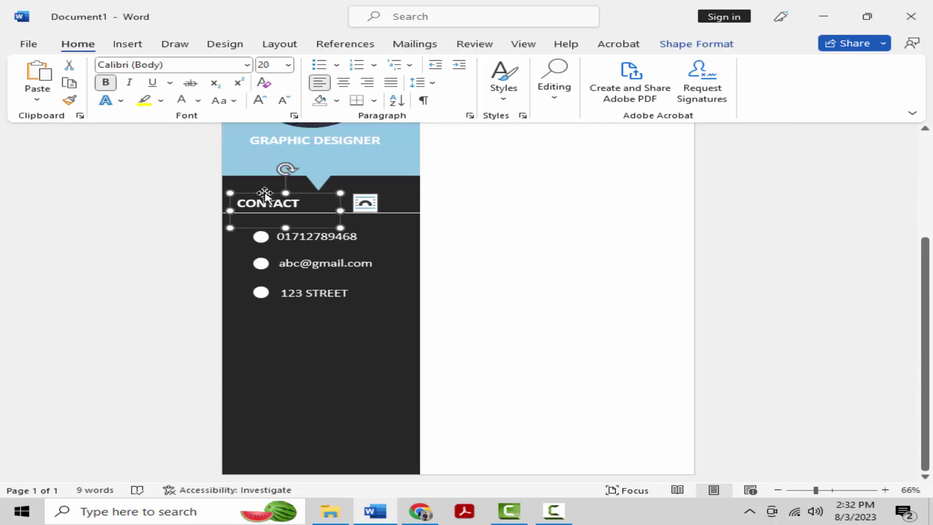
{"action": "right_click", "coordinate": [265, 194]}
{"action": "key", "text": "Escape"}
{"action": "right_click", "coordinate": [281, 204]}
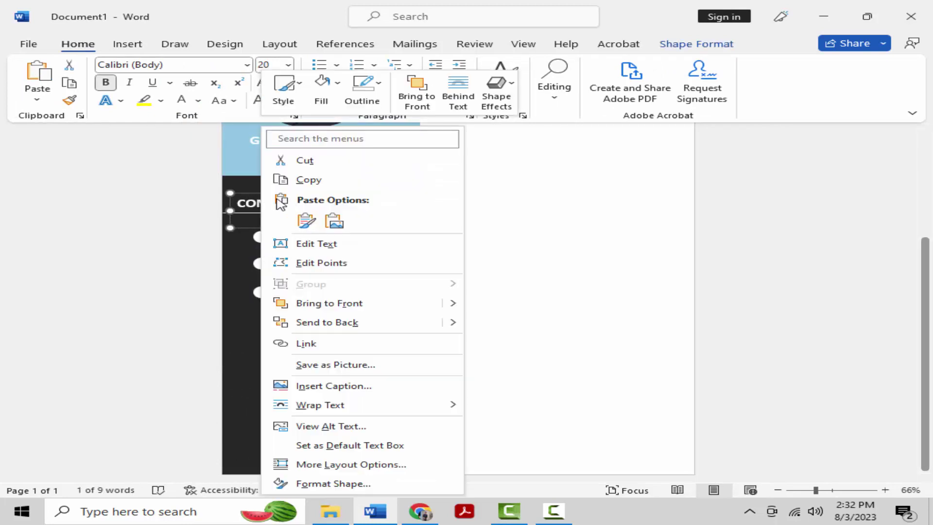
{"action": "left_click", "coordinate": [305, 221]}
{"action": "left_click_drag", "start_coordinate": [316, 231], "coordinate": [308, 308]}
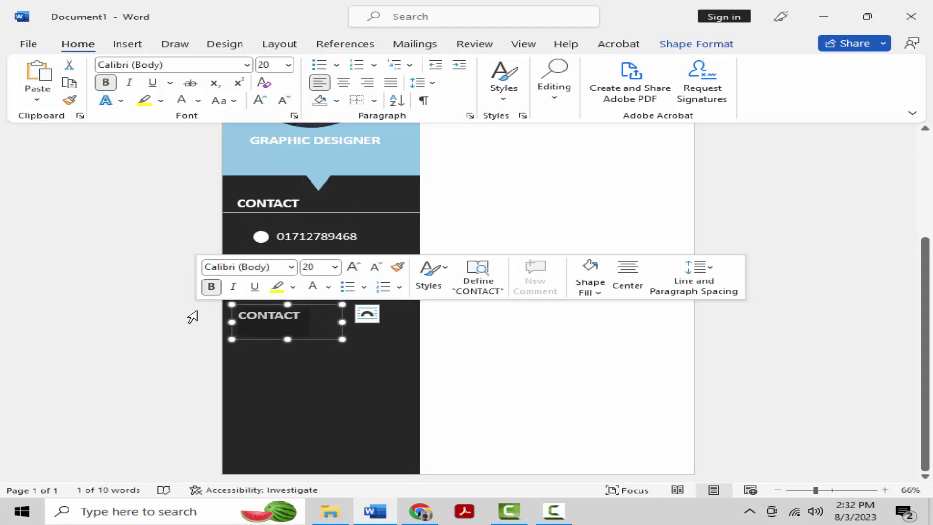
{"action": "type", "text": "s"}
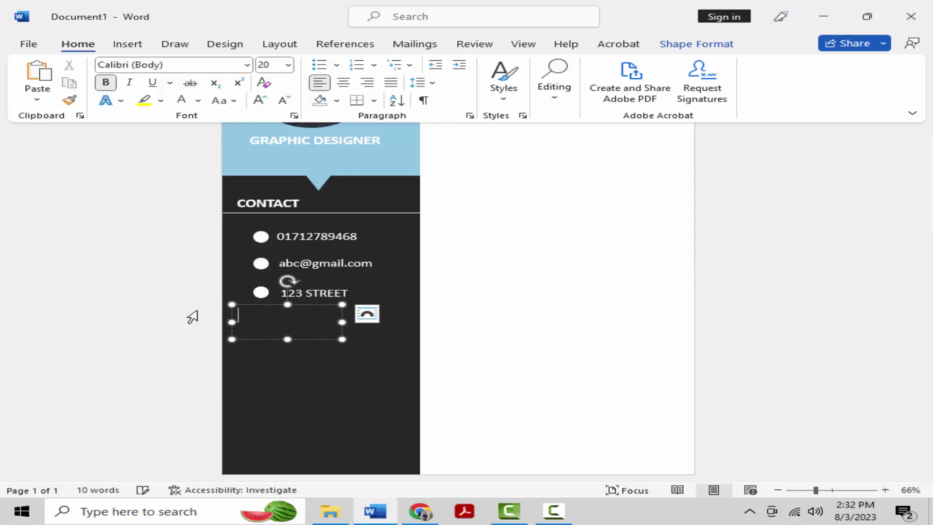
{"action": "type", "text": "ki"}
Step: Draw a straight divider line across the sidebar under SKILL and set its outline colour
{"action": "left_click", "coordinate": [516, 319]}
{"action": "scroll", "coordinate": [222, 254], "scroll_direction": "up", "scroll_amount": 3}
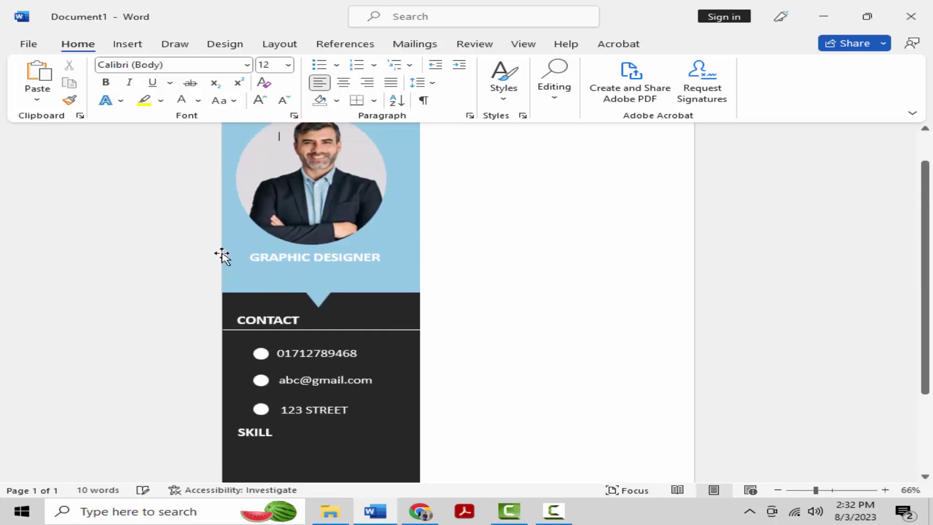
{"action": "left_click", "coordinate": [127, 44]}
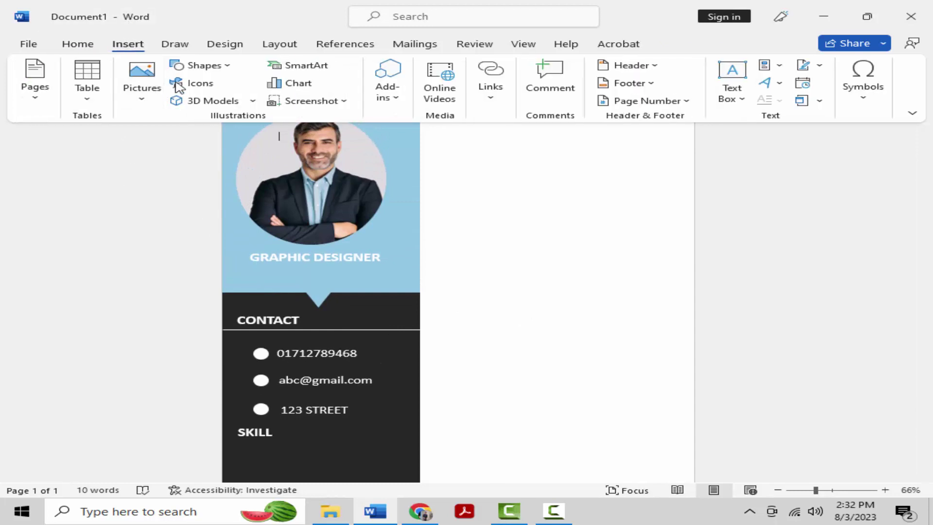
{"action": "left_click", "coordinate": [200, 65]}
{"action": "left_click", "coordinate": [195, 99]}
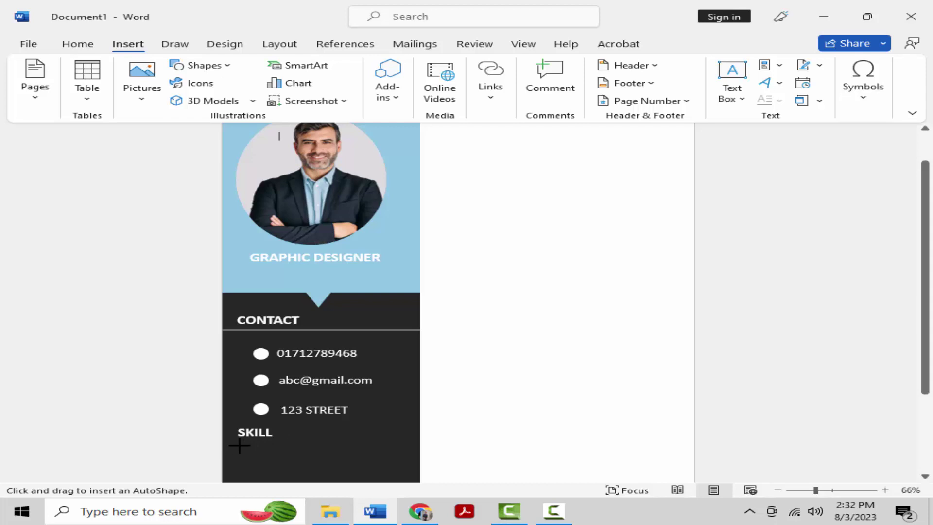
{"action": "left_click_drag", "start_coordinate": [240, 445], "coordinate": [347, 446]}
{"action": "left_click_drag", "start_coordinate": [422, 444], "coordinate": [422, 446]}
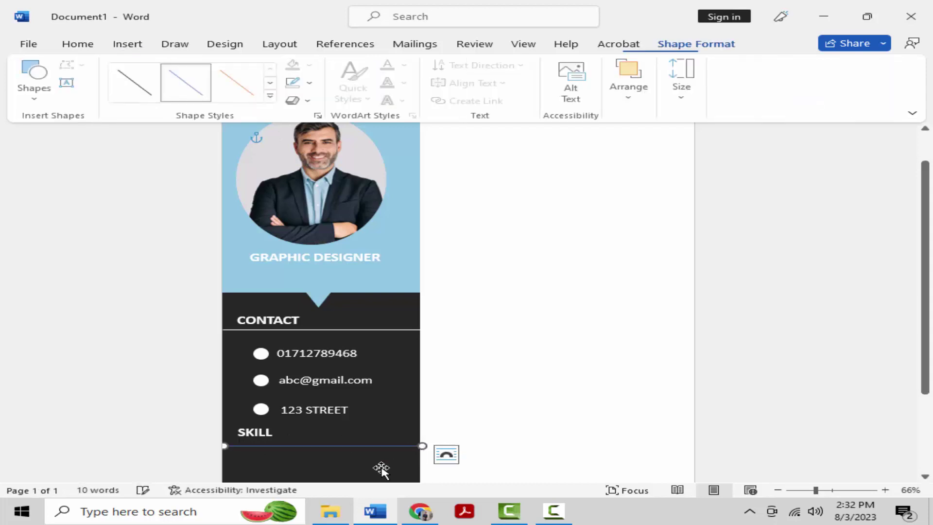
{"action": "left_click", "coordinate": [312, 82]}
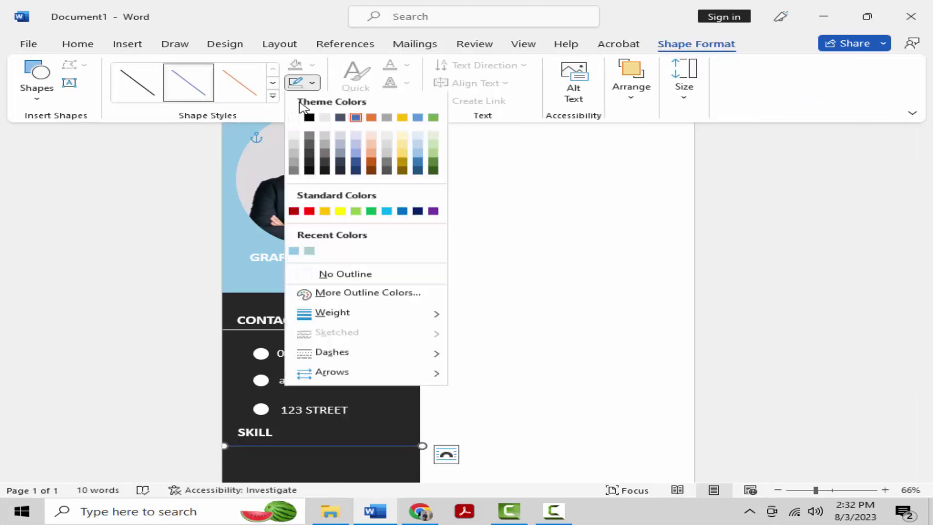
{"action": "left_click", "coordinate": [297, 124]}
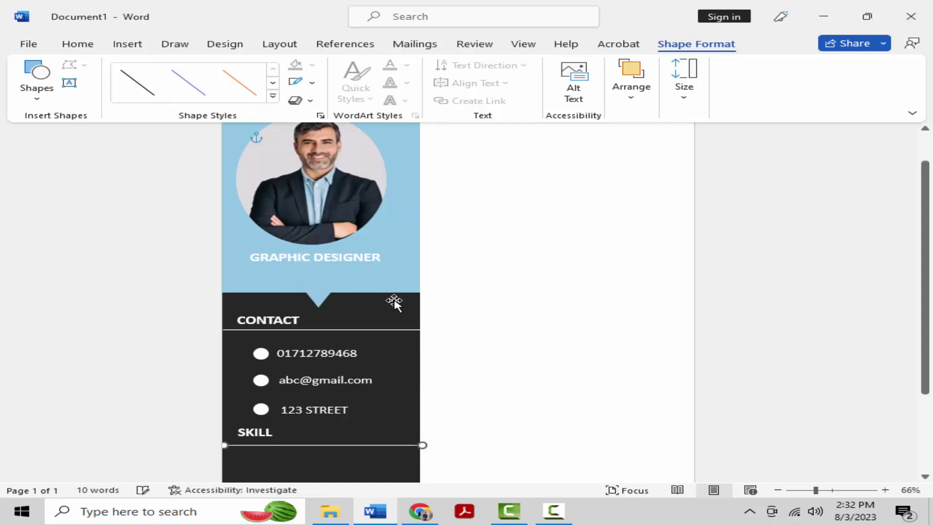
{"action": "scroll", "coordinate": [481, 316], "scroll_direction": "down", "scroll_amount": 5}
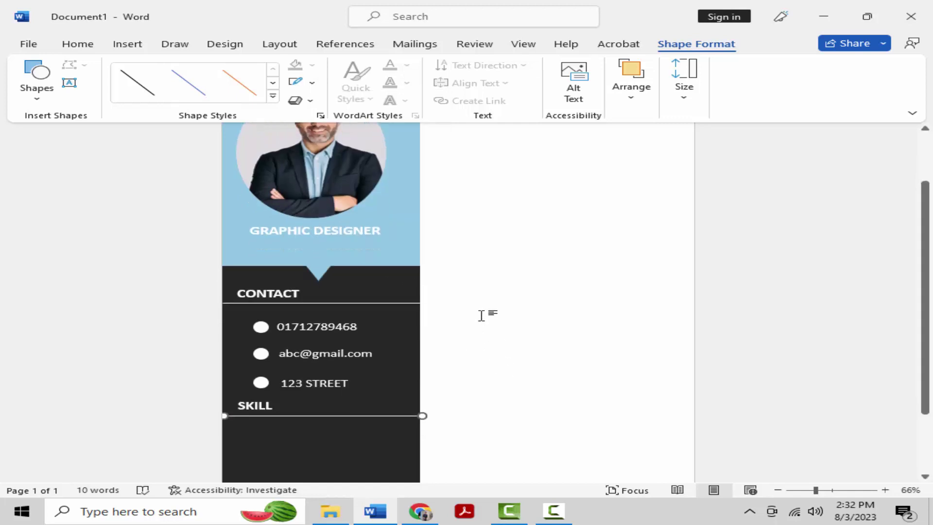
{"action": "left_click", "coordinate": [128, 44]}
Step: Draw a thin rectangle bar under SKILL with no outline and white fill
{"action": "left_click", "coordinate": [204, 65]}
{"action": "left_click", "coordinate": [219, 97]}
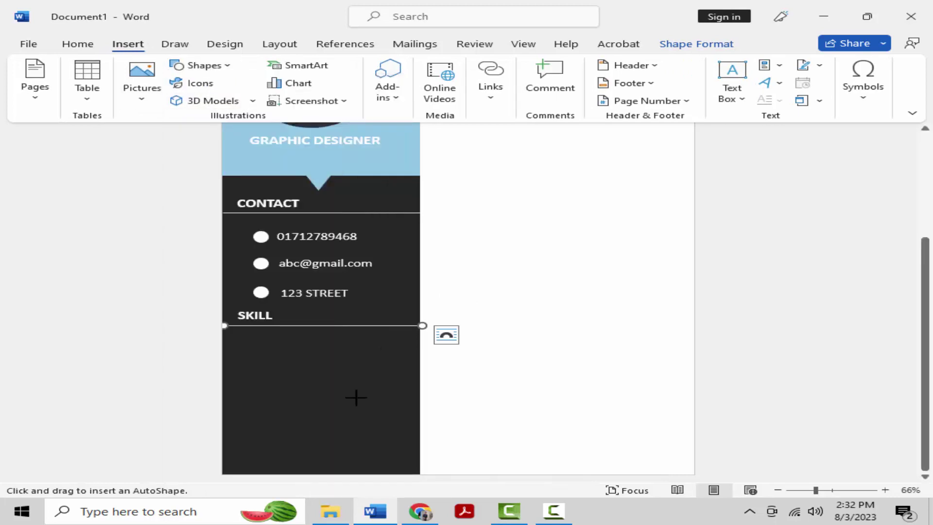
{"action": "left_click_drag", "start_coordinate": [265, 347], "coordinate": [367, 355]}
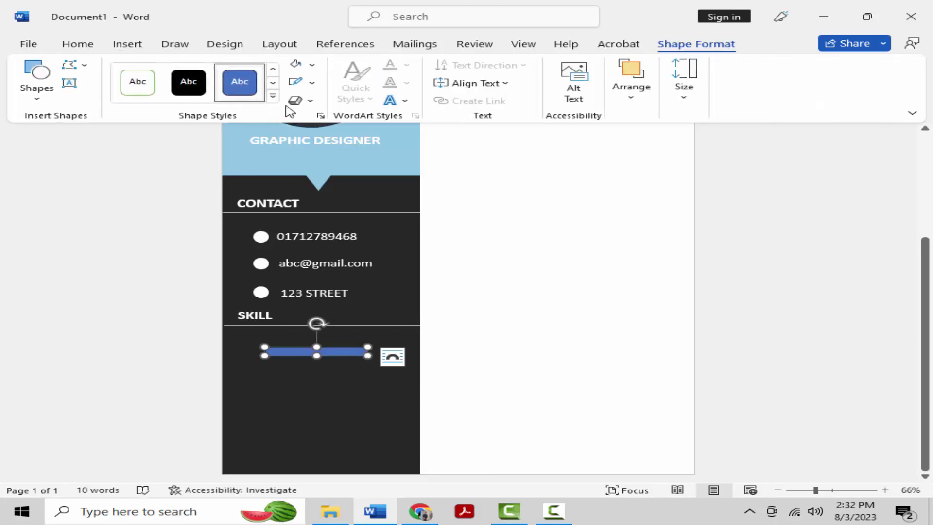
{"action": "left_click", "coordinate": [314, 84]}
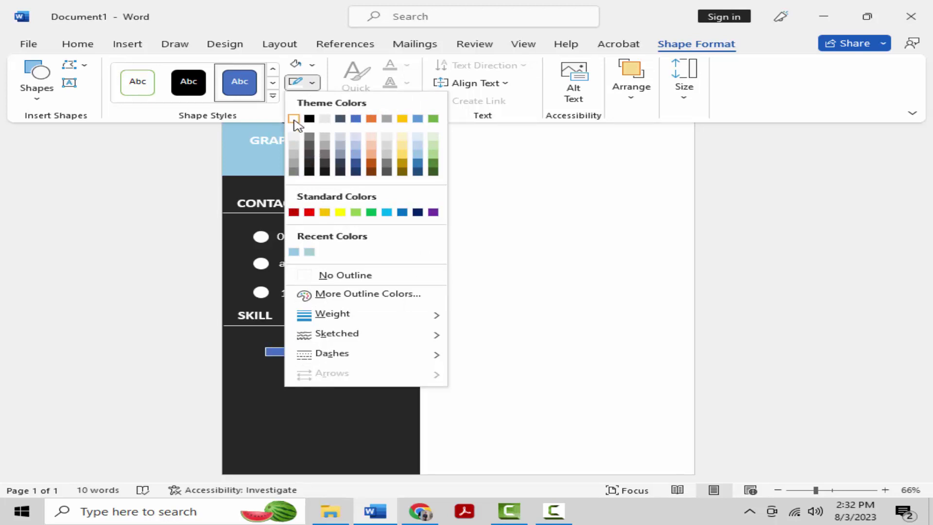
{"action": "left_click", "coordinate": [313, 276]}
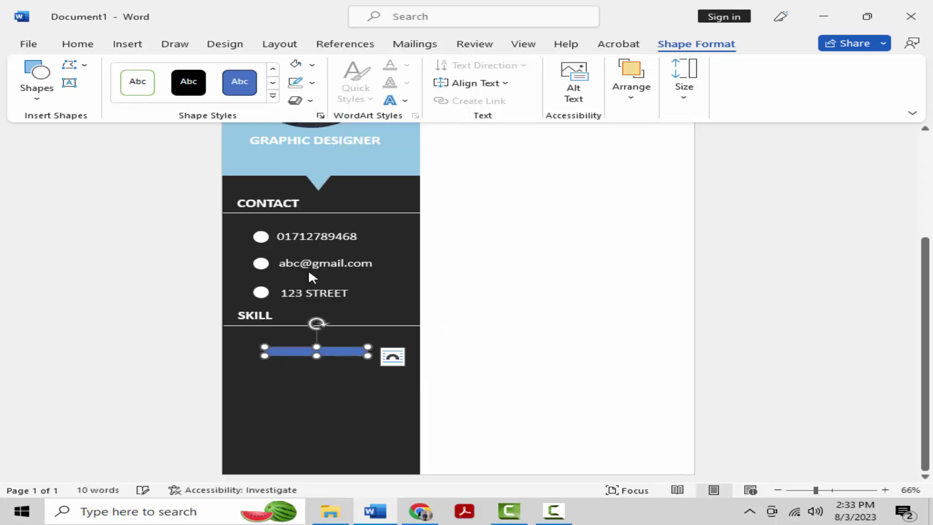
{"action": "left_click", "coordinate": [311, 65]}
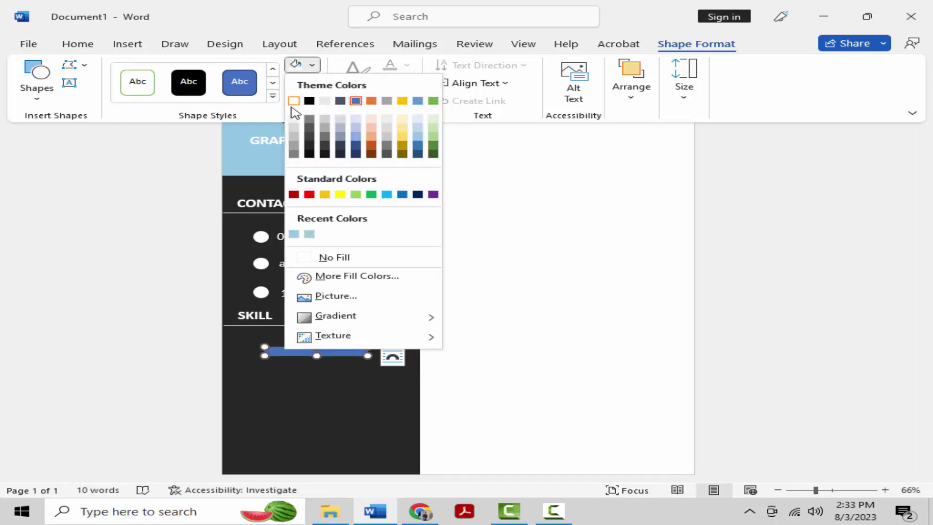
{"action": "key", "text": "Escape"}
{"action": "left_click", "coordinate": [303, 355]}
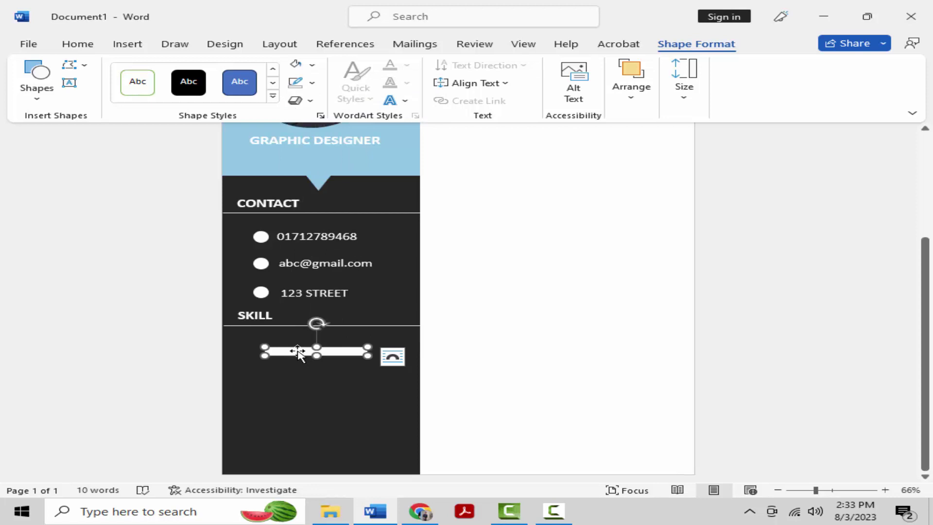
Step: Duplicate the white bar, fill the copy light blue, and lay it over the white bar's left part
{"action": "left_click_drag", "start_coordinate": [298, 352], "coordinate": [318, 357]}
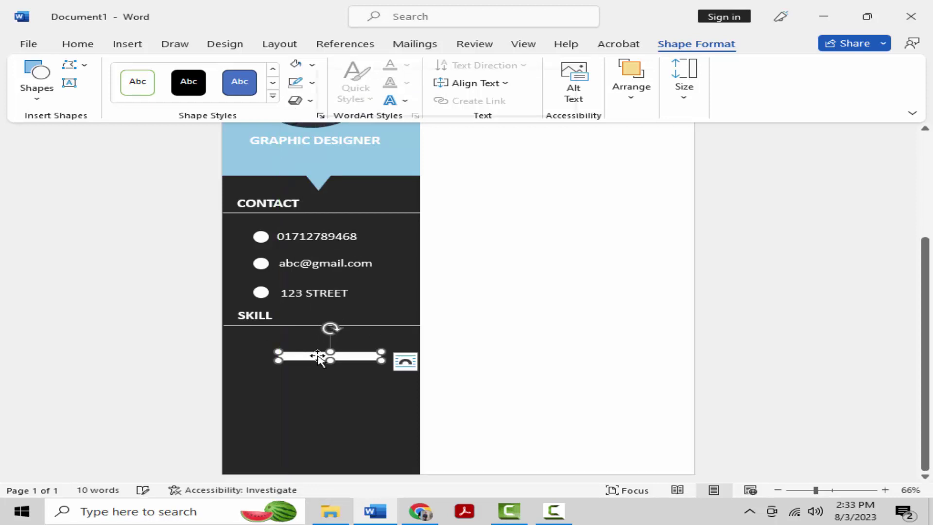
{"action": "right_click", "coordinate": [318, 357]}
{"action": "left_click", "coordinate": [364, 180]}
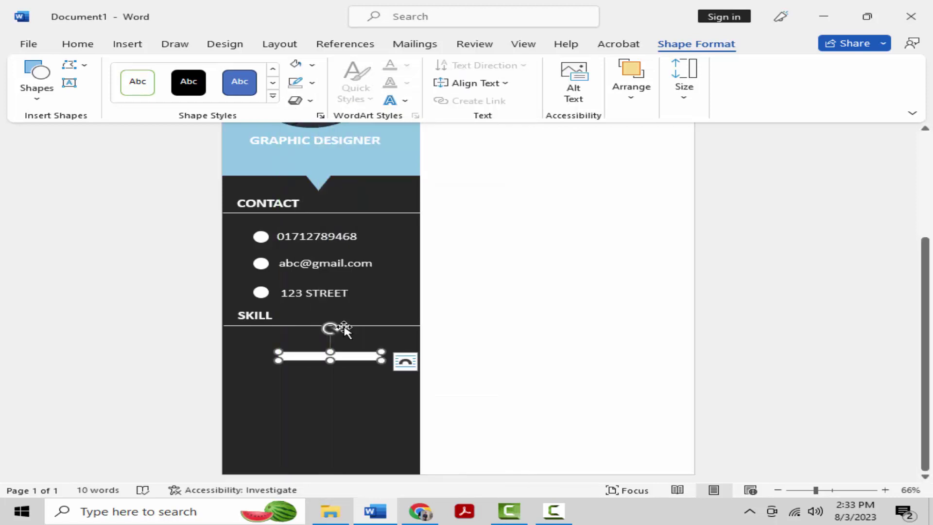
{"action": "right_click", "coordinate": [311, 356]}
{"action": "left_click", "coordinate": [356, 219]}
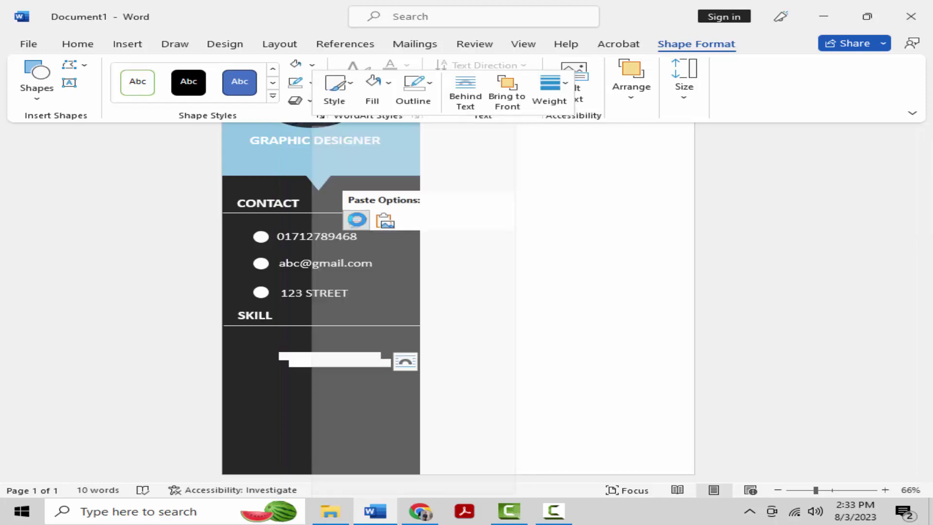
{"action": "mouse_move", "coordinate": [315, 364]}
{"action": "left_mouse_down"}
{"action": "mouse_move", "coordinate": [288, 365]}
{"action": "mouse_move", "coordinate": [293, 414]}
{"action": "left_mouse_up"}
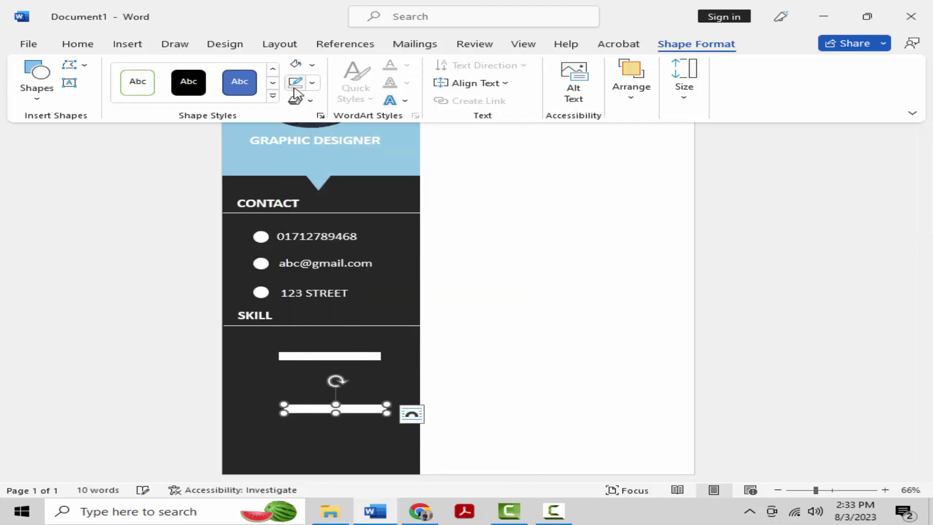
{"action": "left_click", "coordinate": [312, 65]}
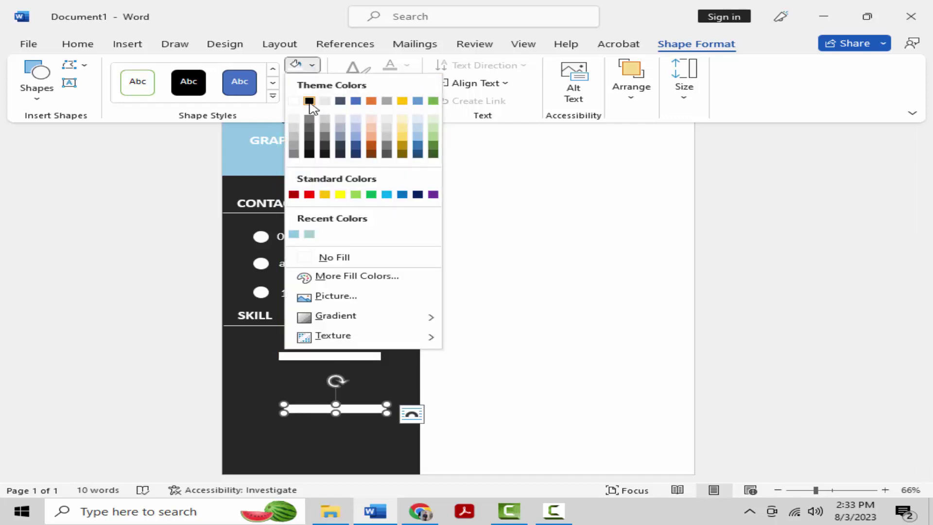
{"action": "left_click", "coordinate": [294, 234]}
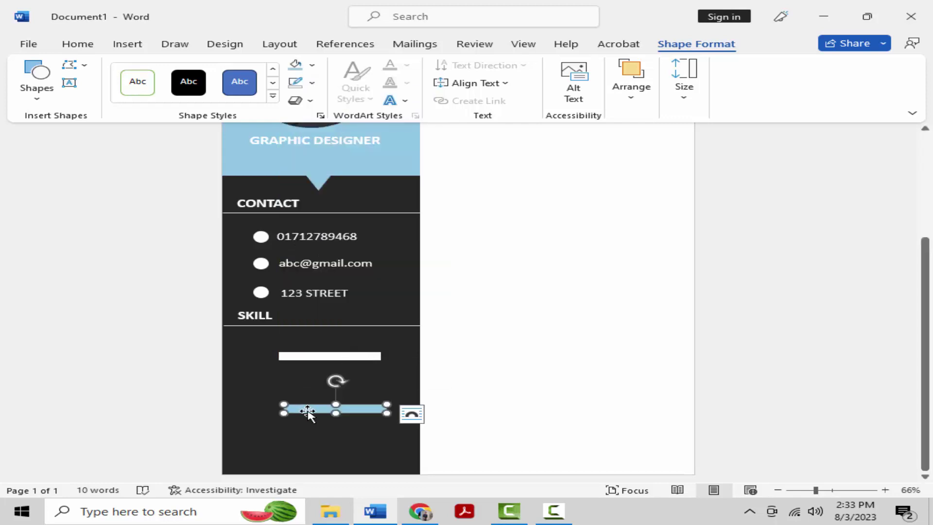
{"action": "left_click_drag", "start_coordinate": [308, 394], "coordinate": [273, 358]}
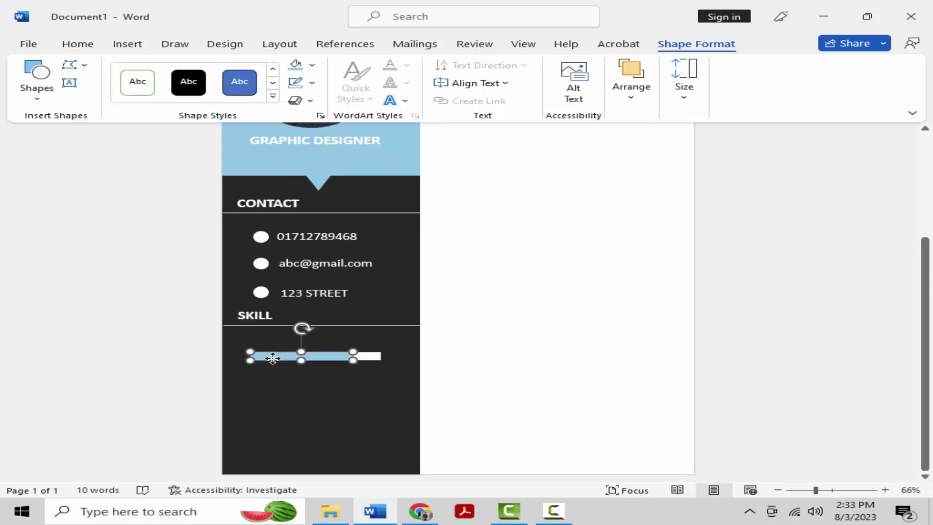
{"action": "left_click", "coordinate": [319, 372]}
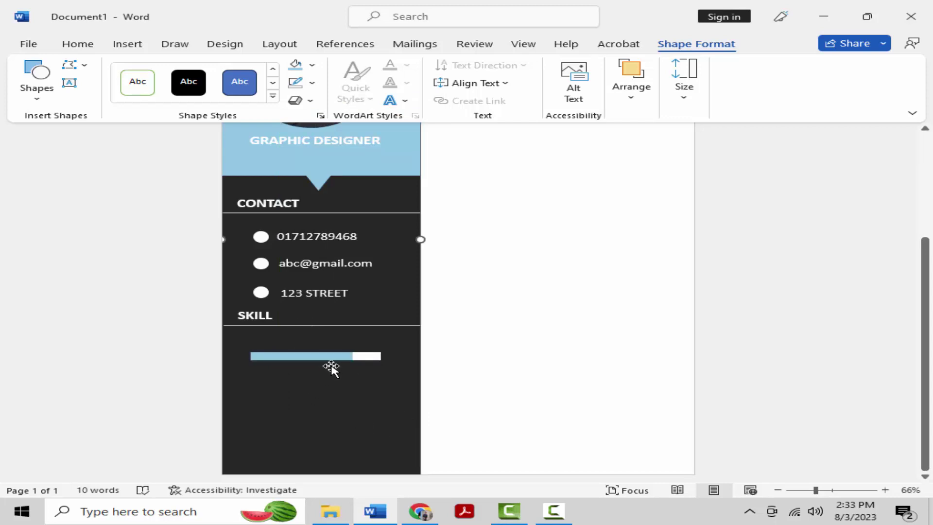
Step: Group the white and light-blue bars into one skill bar object
{"action": "left_click", "coordinate": [317, 358]}
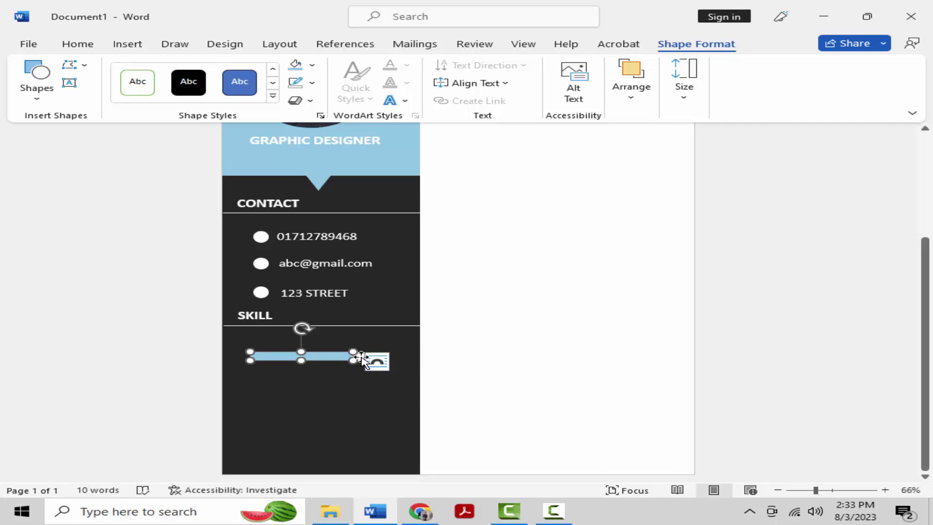
{"action": "left_click_drag", "start_coordinate": [362, 358], "coordinate": [391, 359]}
{"action": "right_click", "coordinate": [340, 358]}
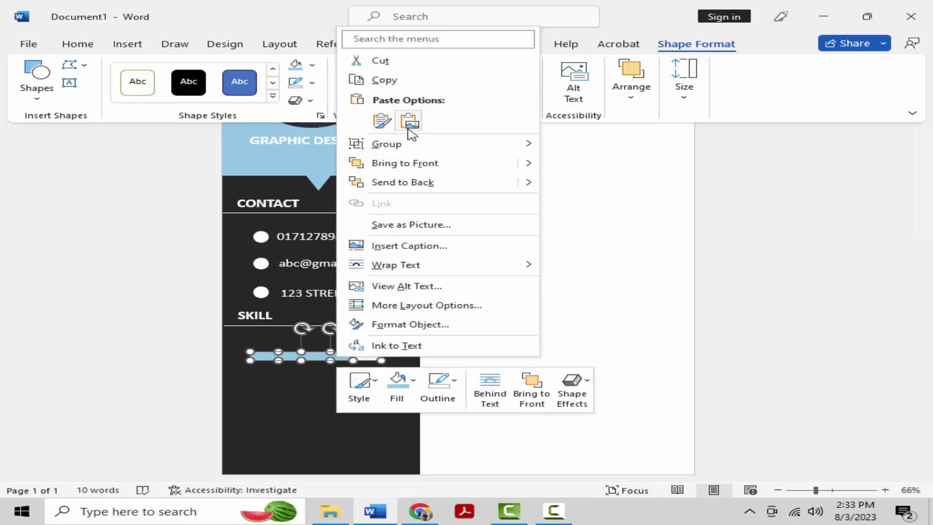
{"action": "left_click", "coordinate": [585, 144]}
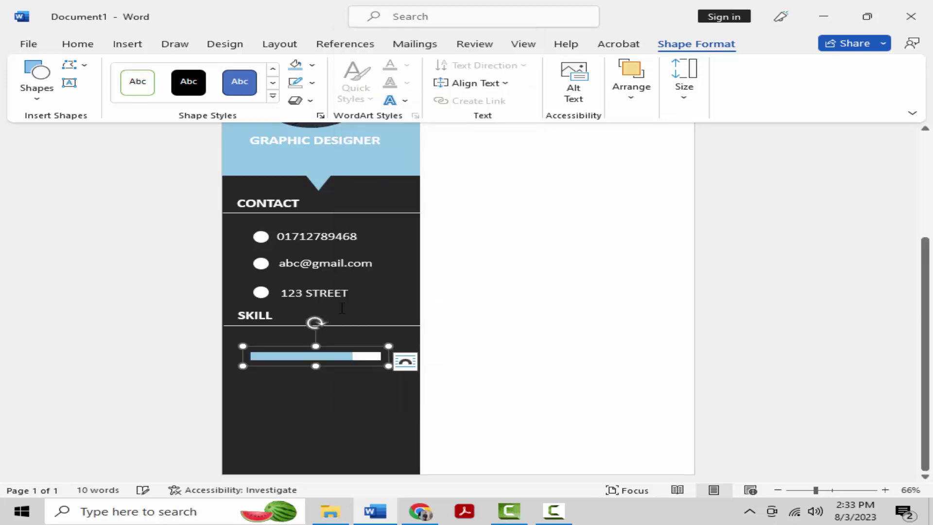
{"action": "right_click", "coordinate": [292, 346]}
{"action": "mouse_move", "coordinate": [343, 132]}
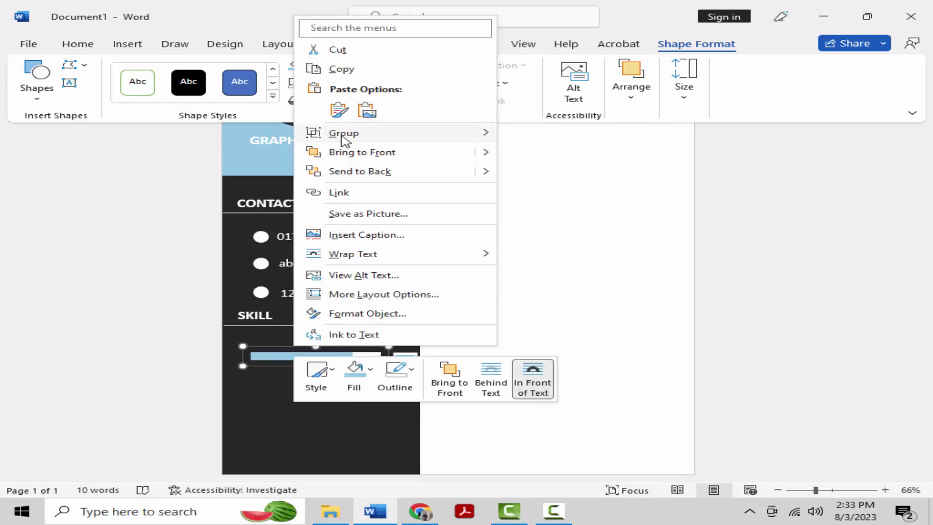
{"action": "left_click", "coordinate": [335, 121]}
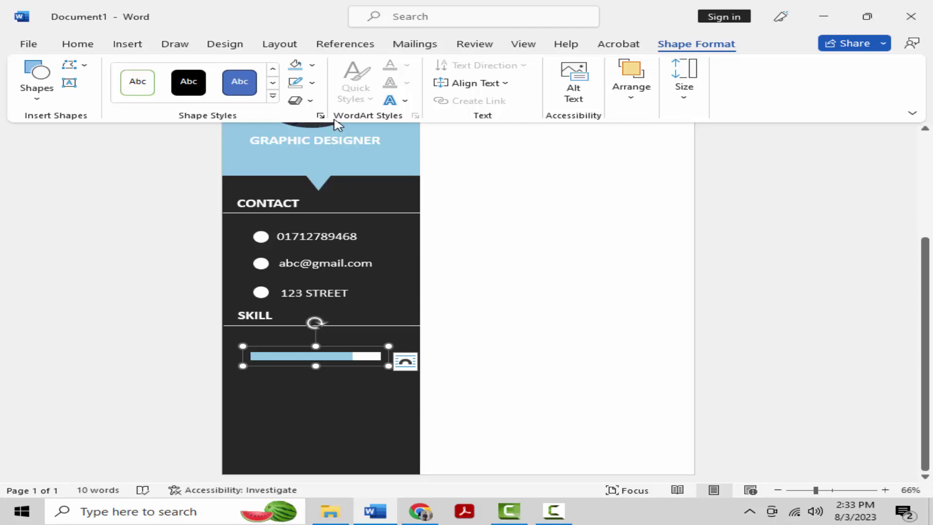
Step: Paste a duplicate of the grouped skill bar using Keep Source Formatting
{"action": "right_click", "coordinate": [300, 350]}
{"action": "left_click", "coordinate": [344, 223]}
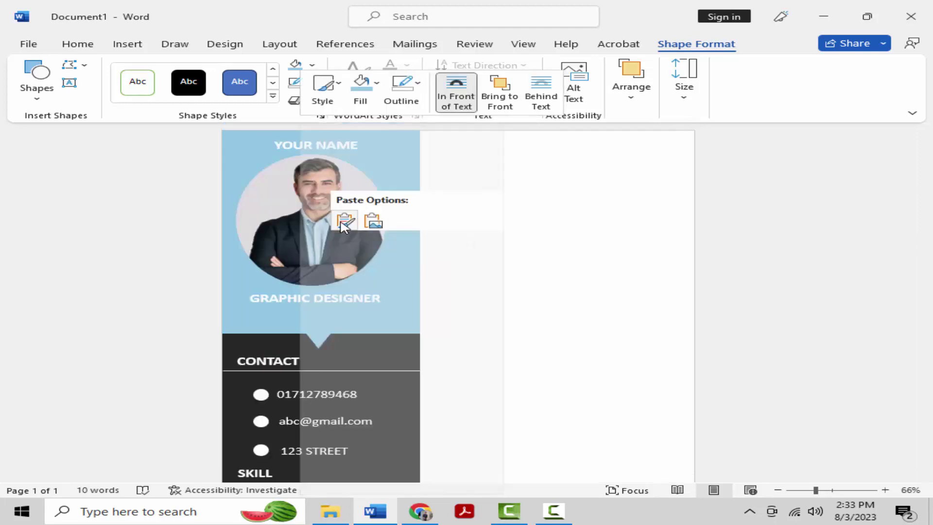
{"action": "scroll", "coordinate": [323, 287], "scroll_direction": "down", "scroll_amount": 2}
{"action": "scroll", "coordinate": [311, 321], "scroll_direction": "down", "scroll_amount": 2}
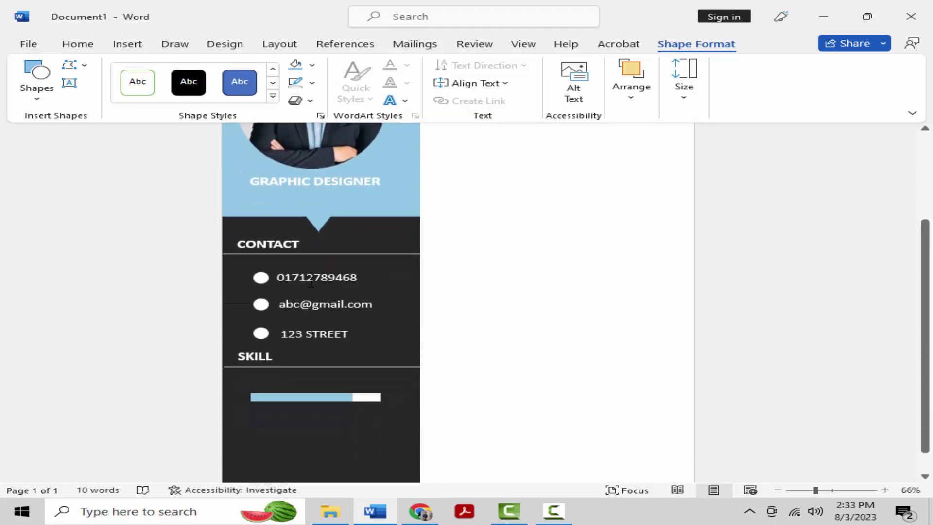
{"action": "scroll", "coordinate": [294, 355], "scroll_direction": "down", "scroll_amount": 2}
{"action": "right_click", "coordinate": [294, 355]}
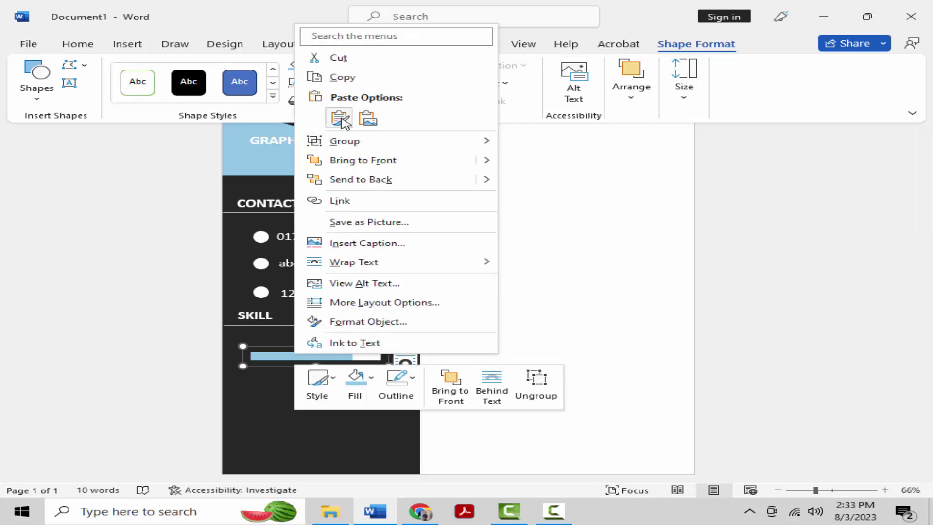
{"action": "left_click", "coordinate": [340, 119]}
{"action": "left_click", "coordinate": [340, 118]}
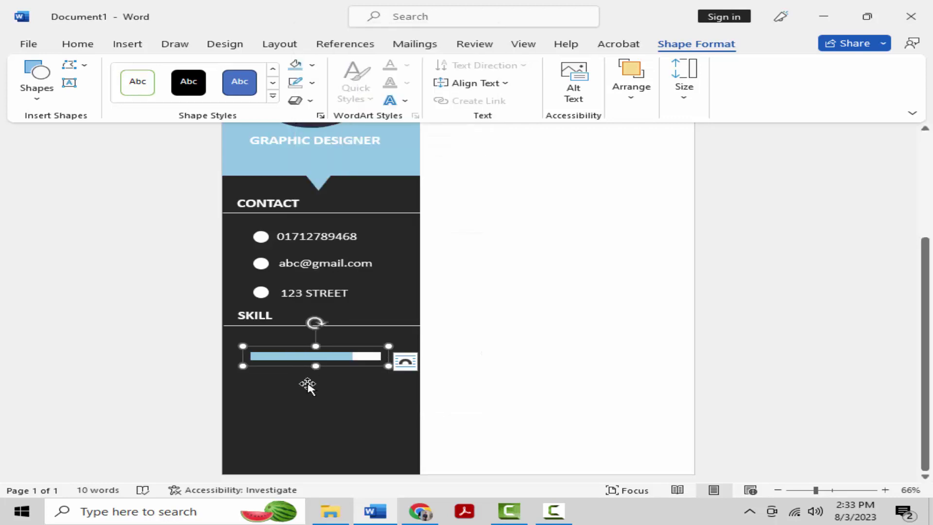
{"action": "right_click", "coordinate": [308, 358]}
Step: Paste two more skill bars, placing each evenly below the previous one
{"action": "left_click", "coordinate": [350, 120]}
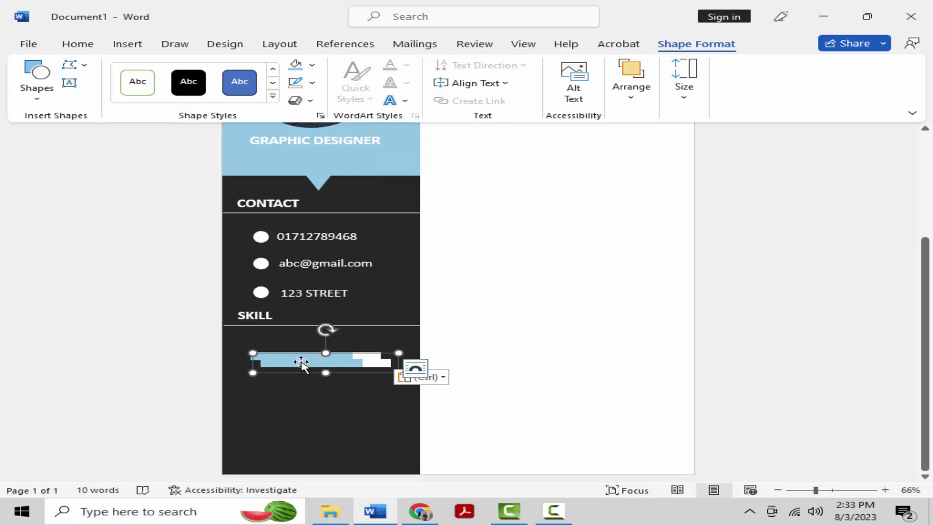
{"action": "left_click_drag", "start_coordinate": [301, 363], "coordinate": [290, 393]}
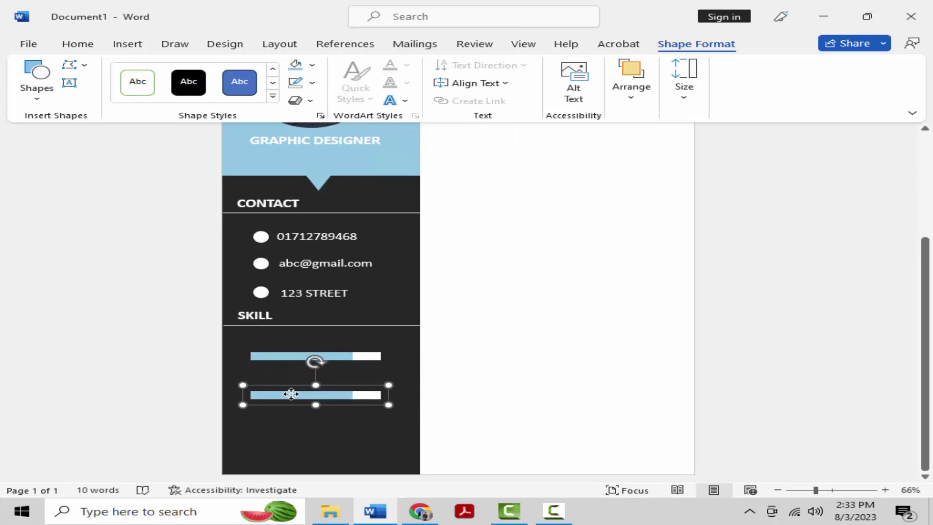
{"action": "right_click", "coordinate": [291, 394]}
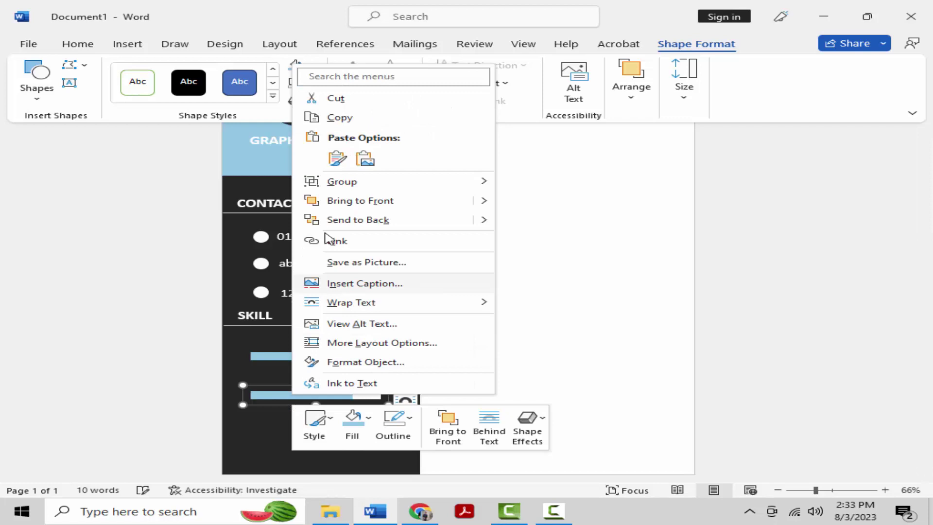
{"action": "left_click", "coordinate": [337, 159]}
{"action": "left_click_drag", "start_coordinate": [293, 410], "coordinate": [293, 431]}
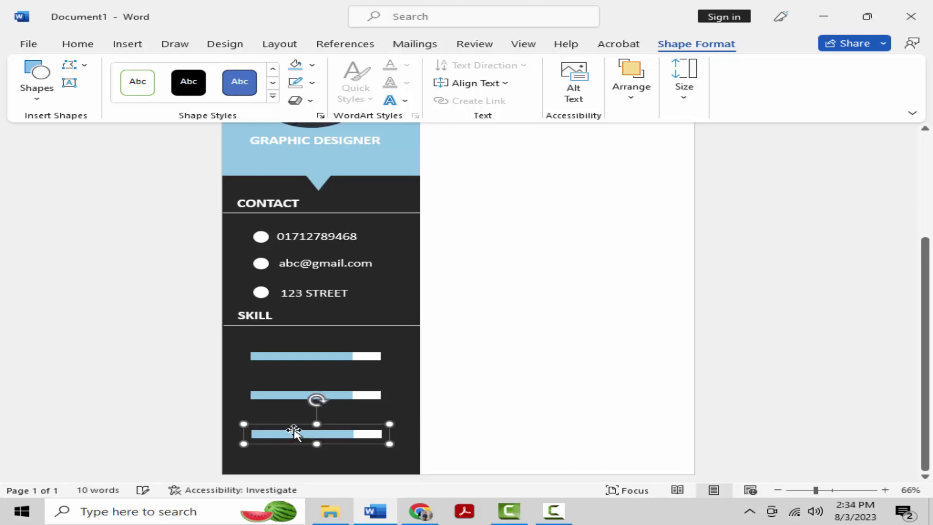
{"action": "scroll", "coordinate": [305, 411], "scroll_direction": "up", "scroll_amount": 1}
{"action": "scroll", "coordinate": [304, 408], "scroll_direction": "up", "scroll_amount": 3}
{"action": "scroll", "coordinate": [304, 407], "scroll_direction": "up", "scroll_amount": 1}
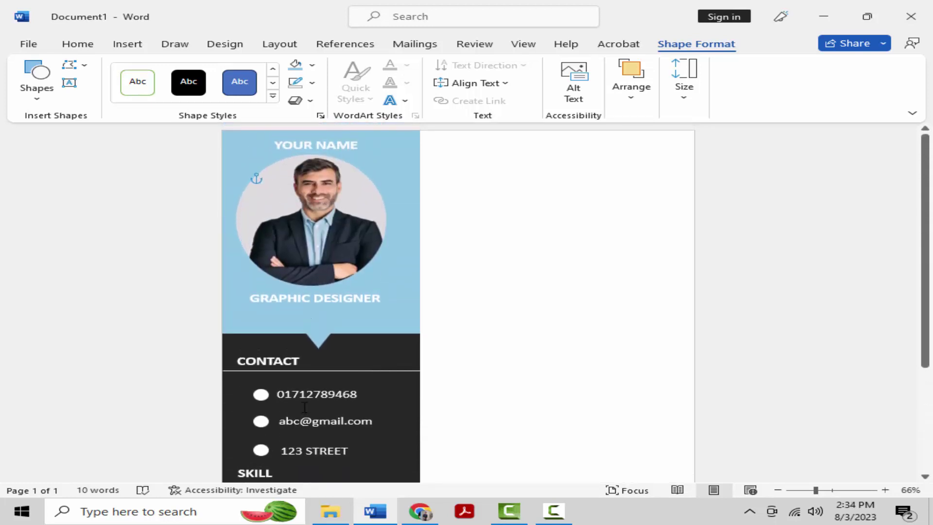
{"action": "scroll", "coordinate": [295, 253], "scroll_direction": "down", "scroll_amount": 2}
{"action": "scroll", "coordinate": [295, 252], "scroll_direction": "down", "scroll_amount": 2}
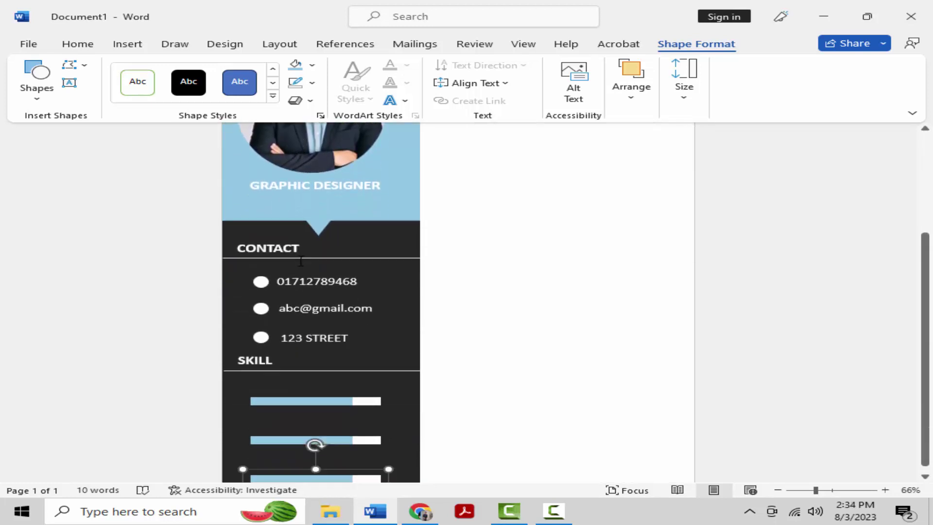
{"action": "scroll", "coordinate": [295, 252], "scroll_direction": "down", "scroll_amount": 1}
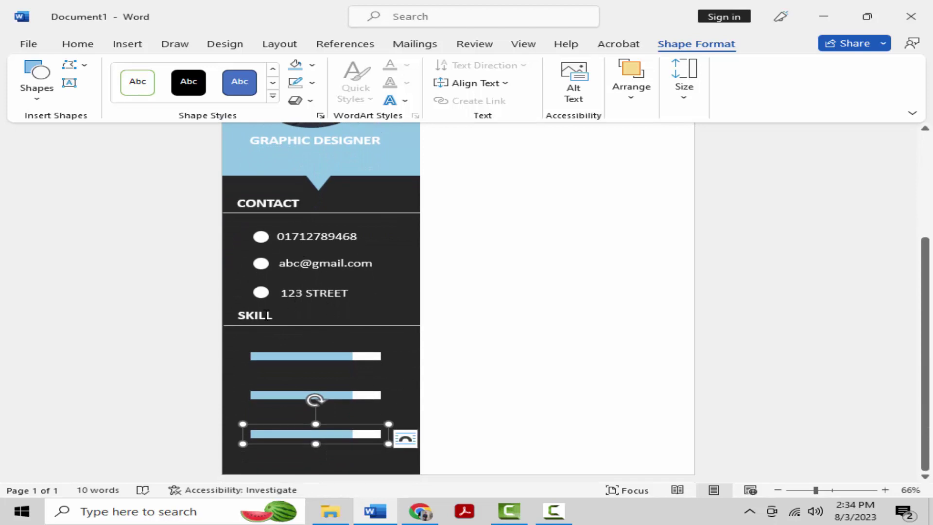
Step: Copy the street-address text box above the first skill bar and retype it as SKILL 1
{"action": "left_click", "coordinate": [326, 299]}
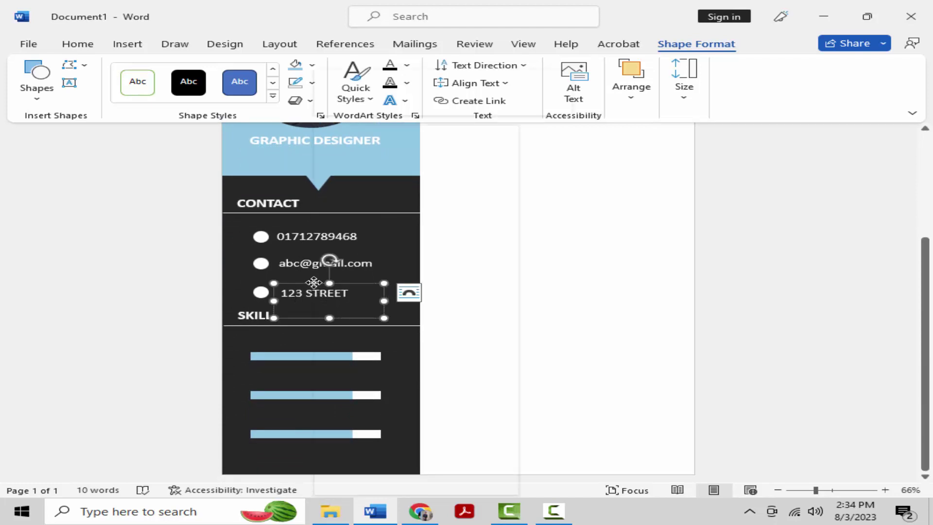
{"action": "right_click", "coordinate": [316, 291]}
{"action": "left_click", "coordinate": [335, 244]}
{"action": "right_click", "coordinate": [305, 293]}
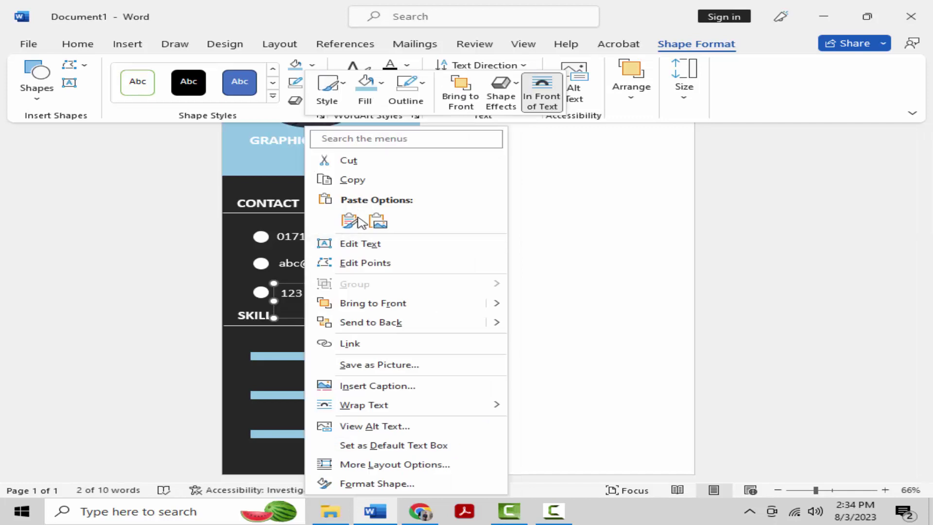
{"action": "left_click", "coordinate": [349, 220]}
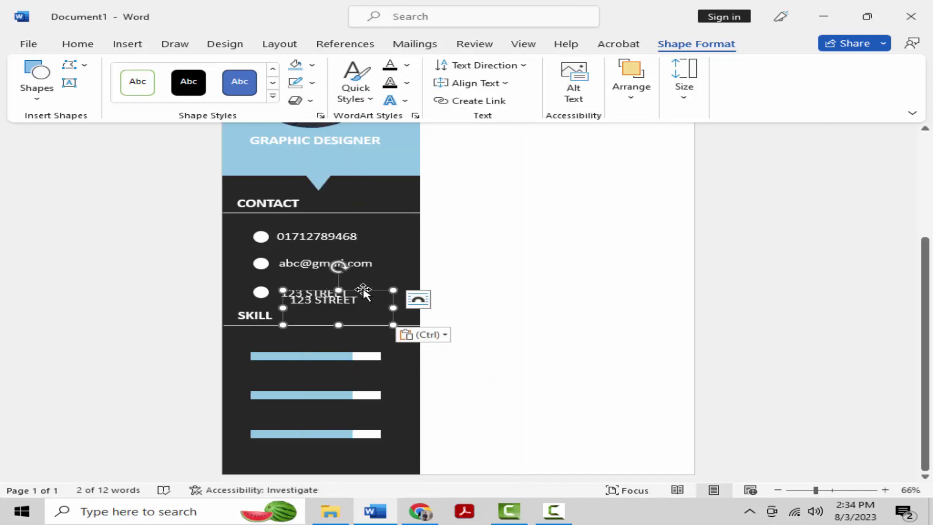
{"action": "left_click_drag", "start_coordinate": [363, 290], "coordinate": [351, 334]}
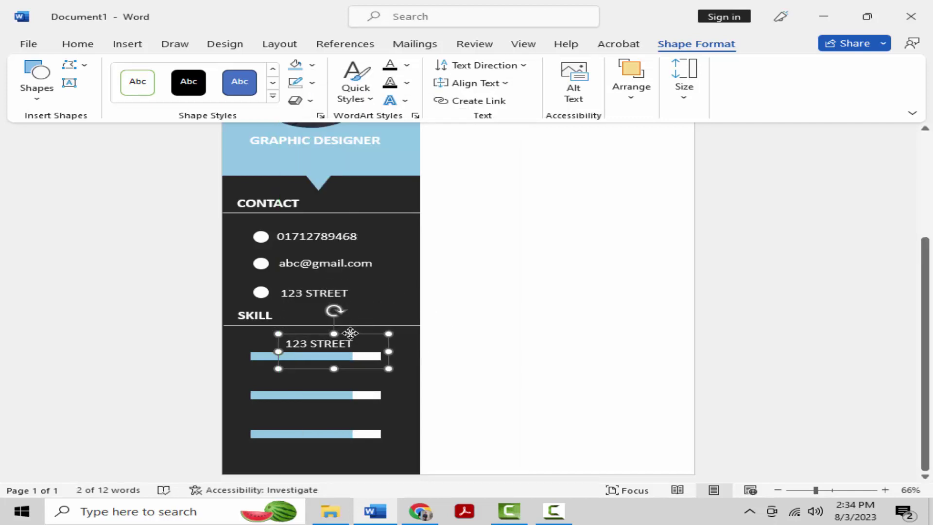
{"action": "left_click_drag", "start_coordinate": [350, 333], "coordinate": [346, 334]}
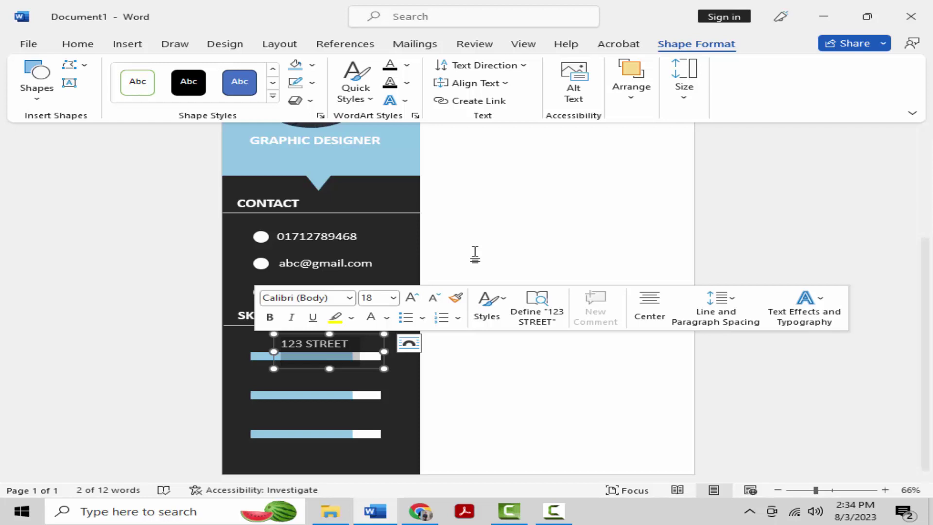
{"action": "type", "text": "SKILL 1"}
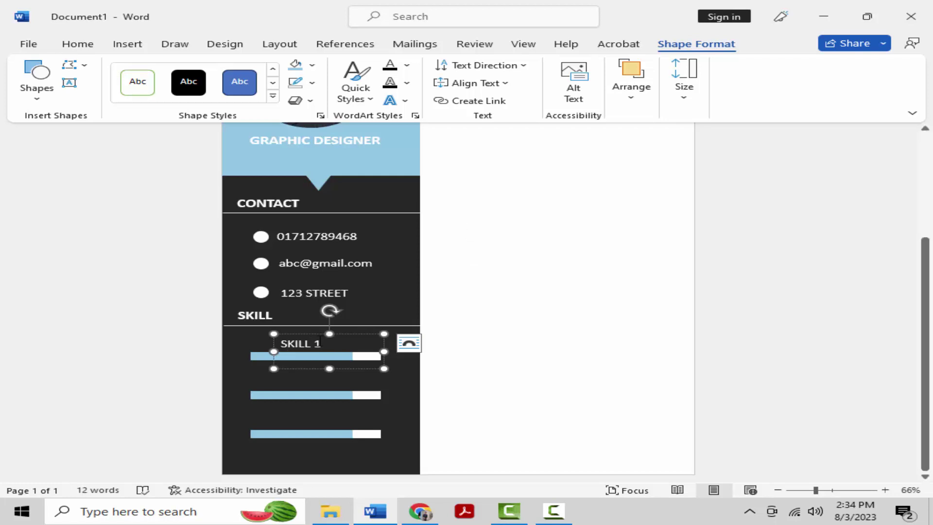
Step: Paste another copy of the label box and position it above the second skill bar
{"action": "right_click", "coordinate": [309, 337]}
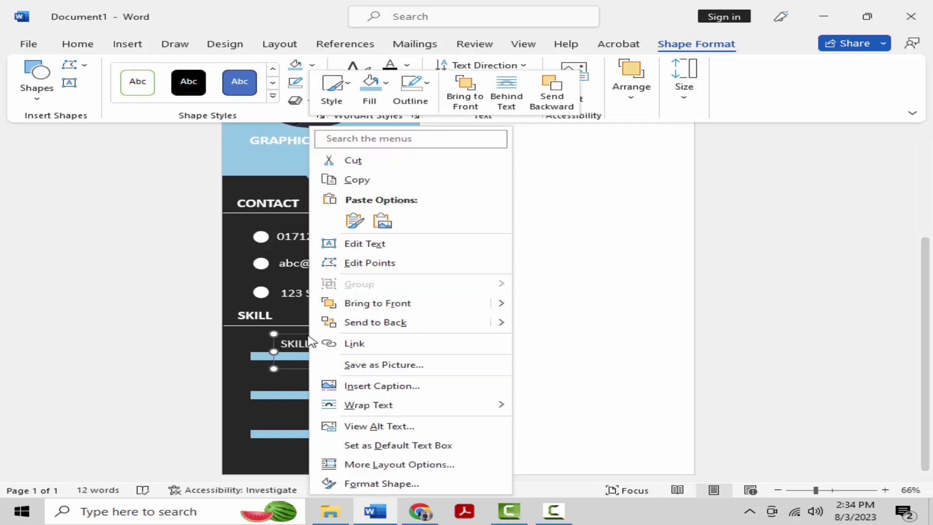
{"action": "left_click", "coordinate": [355, 225]}
{"action": "key", "text": "ctrl+v"}
{"action": "left_click_drag", "start_coordinate": [356, 342], "coordinate": [324, 375]}
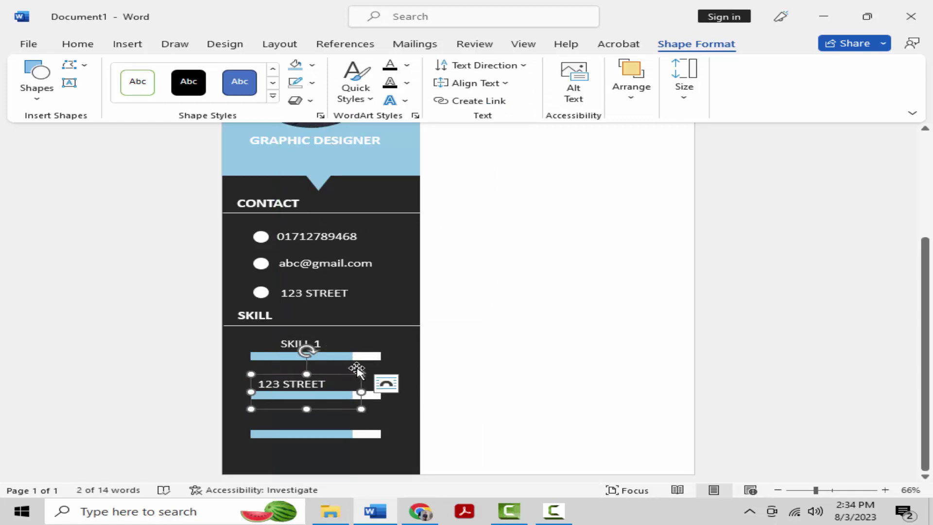
{"action": "left_click_drag", "start_coordinate": [354, 370], "coordinate": [357, 370]}
{"action": "key", "text": "Right"}
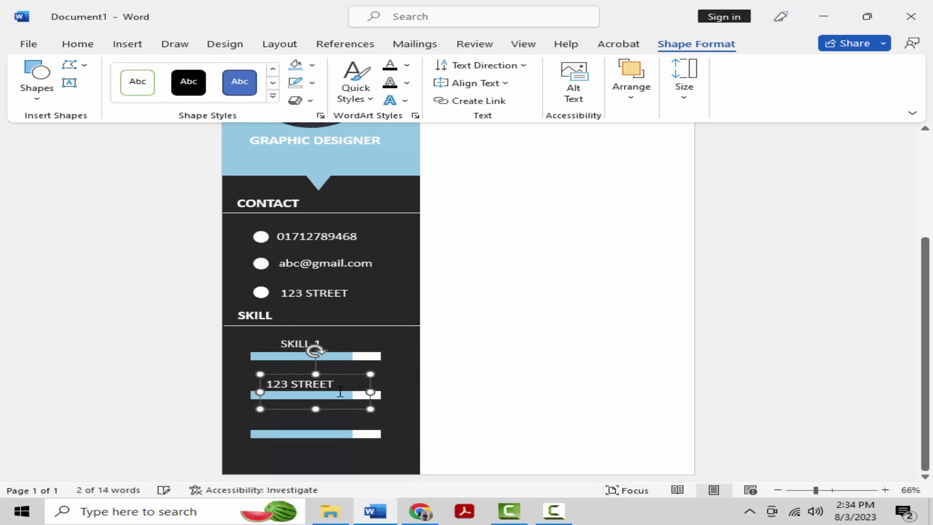
{"action": "key", "text": "Right"}
{"action": "key", "text": "Right"}
{"action": "key", "text": "Right"}
Step: Retype the pasted label as 'SKILL 2' and shift it slightly right
{"action": "triple_click", "coordinate": [343, 383]}
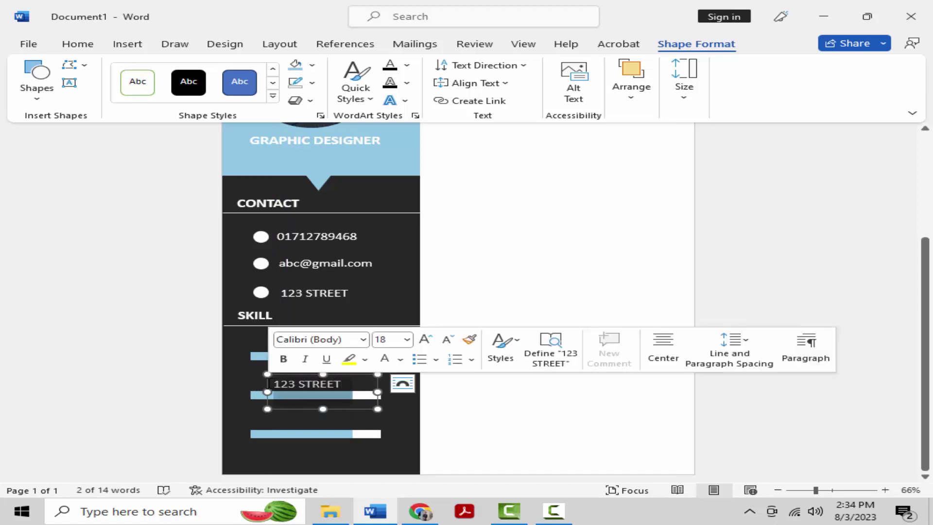
{"action": "type", "text": "SKILL 2"}
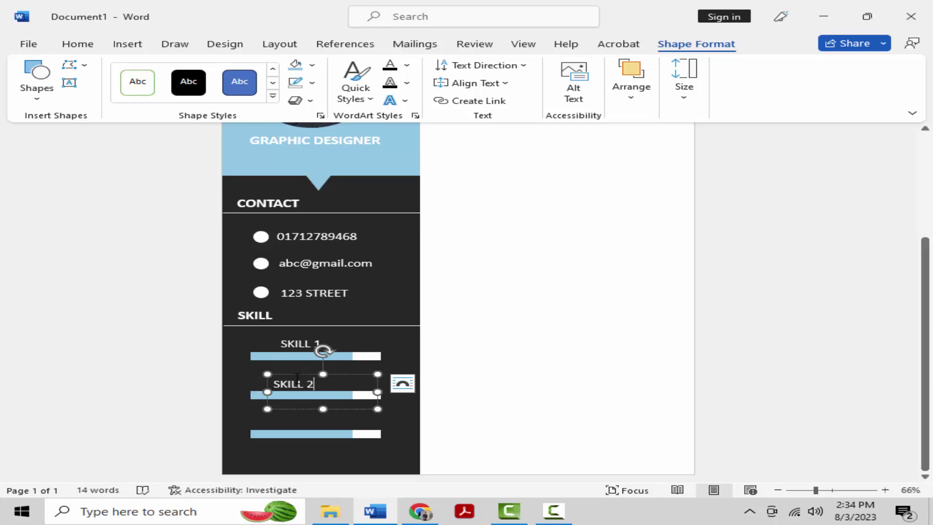
{"action": "left_click", "coordinate": [303, 376]}
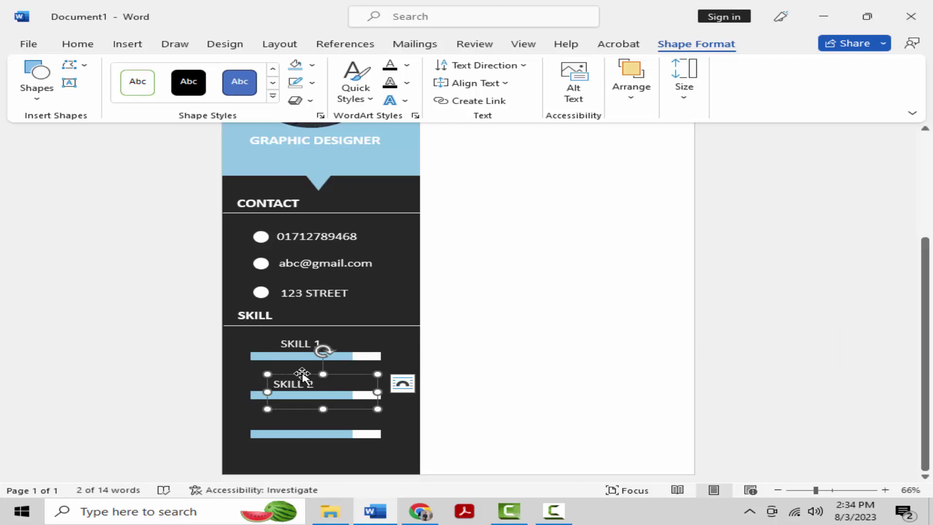
{"action": "left_click_drag", "start_coordinate": [303, 375], "coordinate": [311, 376]}
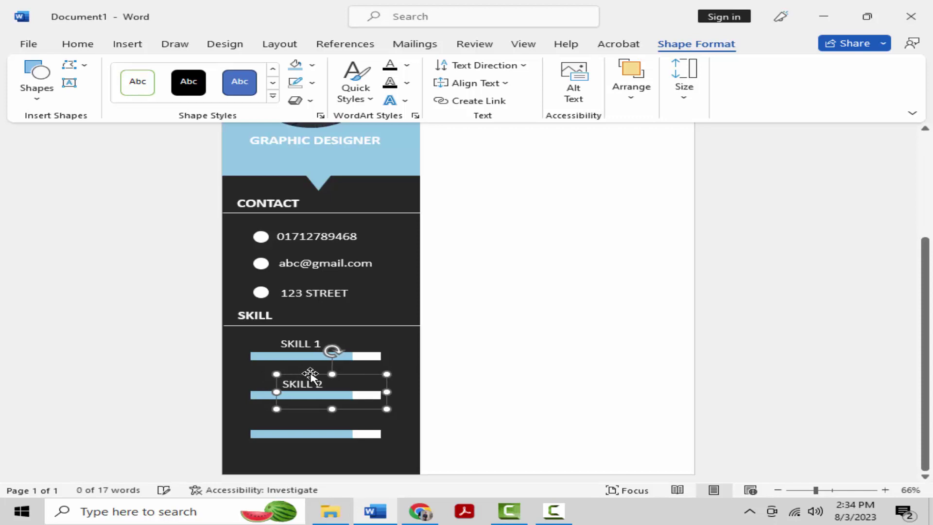
Step: Duplicate the SKILL 2 label onto the bottom skill bar and change its number to 3
{"action": "right_click", "coordinate": [311, 376]}
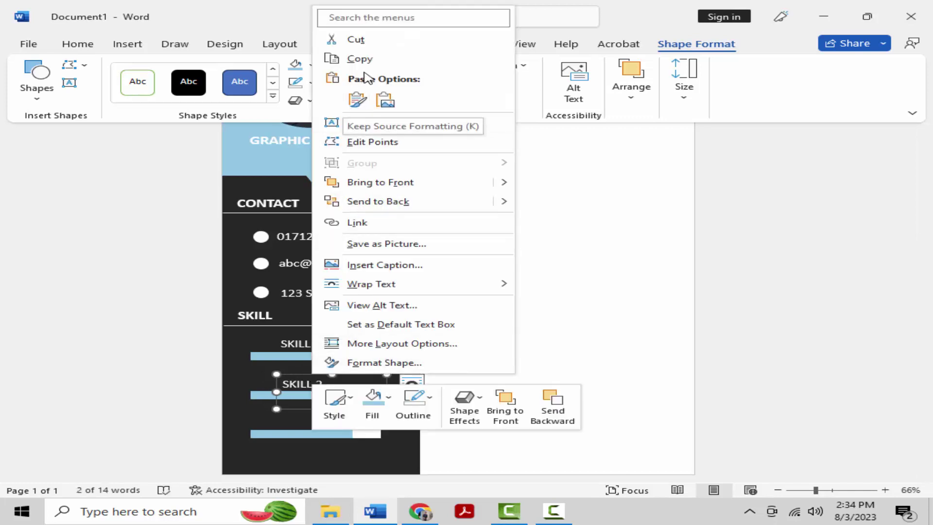
{"action": "left_click", "coordinate": [360, 59]}
{"action": "right_click", "coordinate": [321, 353]}
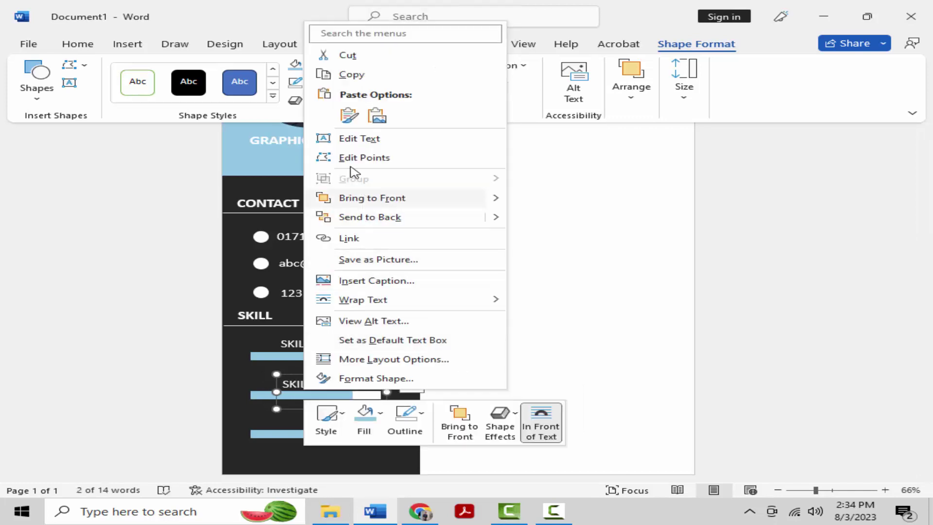
{"action": "left_click", "coordinate": [348, 116]}
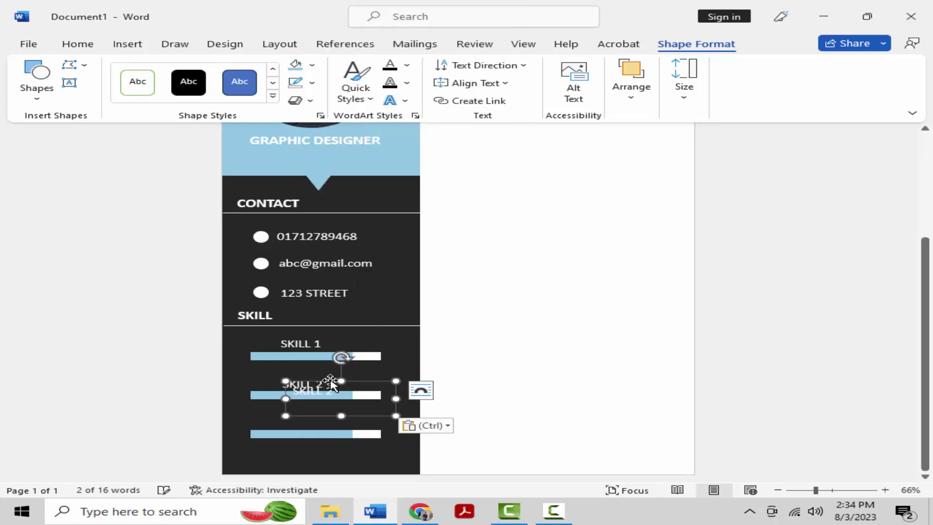
{"action": "left_click_drag", "start_coordinate": [348, 377], "coordinate": [309, 410]}
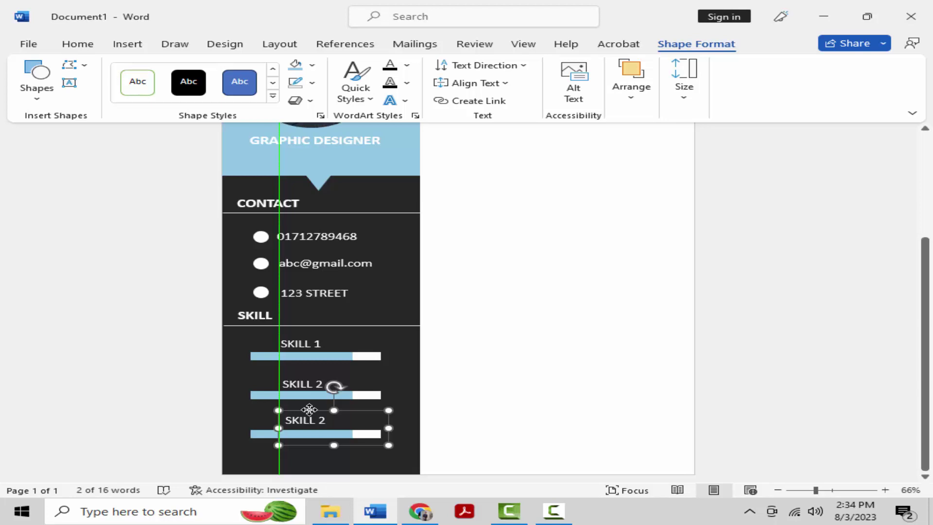
{"action": "key", "text": "Left"}
{"action": "key", "text": "Left"}
{"action": "key", "text": "Left"}
{"action": "key", "text": "Left"}
{"action": "key", "text": "Left"}
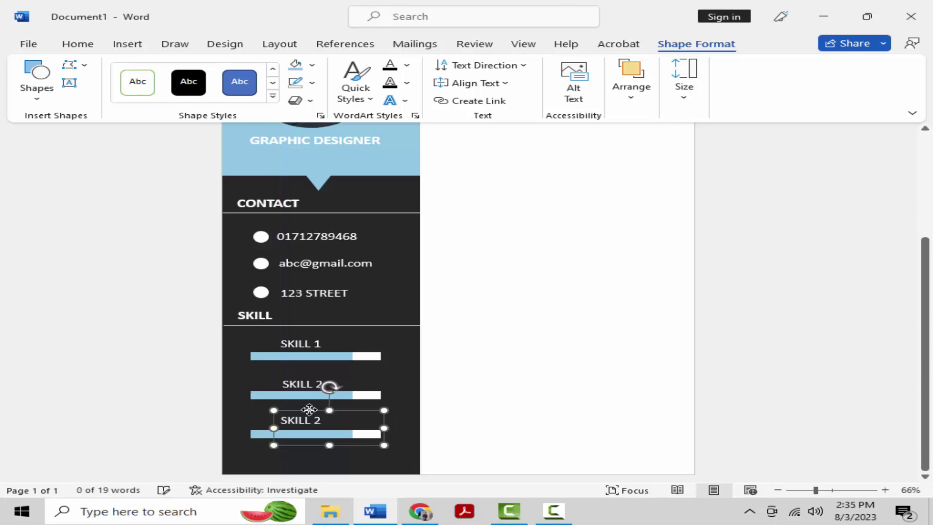
{"action": "key", "text": "Down"}
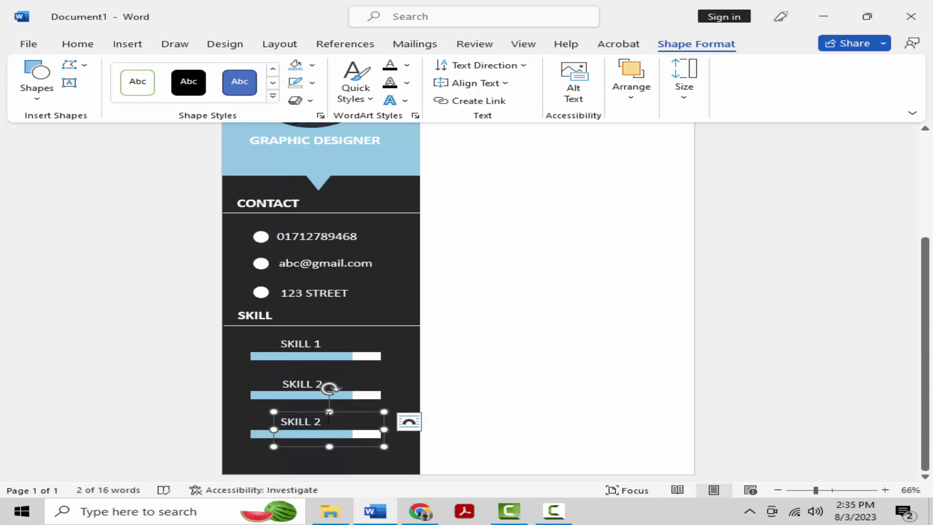
{"action": "key", "text": "Right"}
{"action": "key", "text": "Right"}
{"action": "key", "text": "Right"}
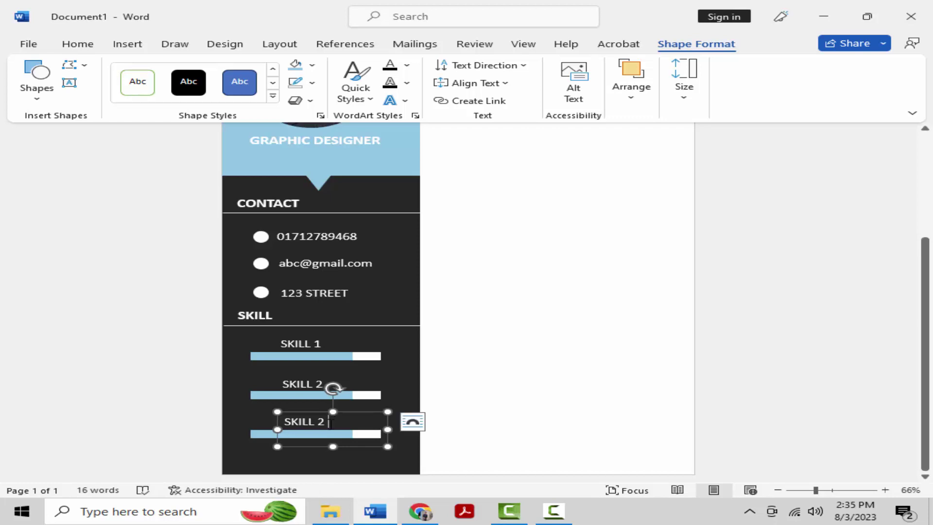
{"action": "double_click", "coordinate": [320, 421]}
{"action": "type", "text": "3"}
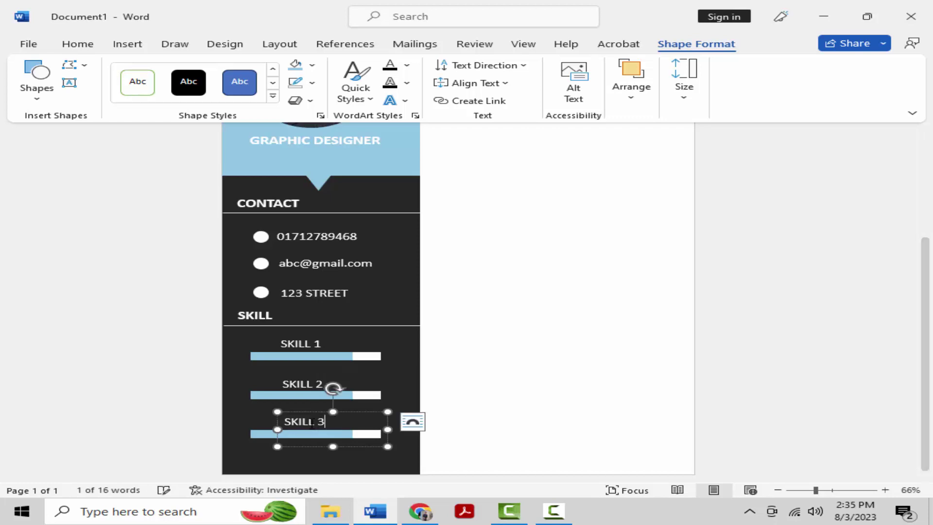
{"action": "left_click", "coordinate": [582, 342]}
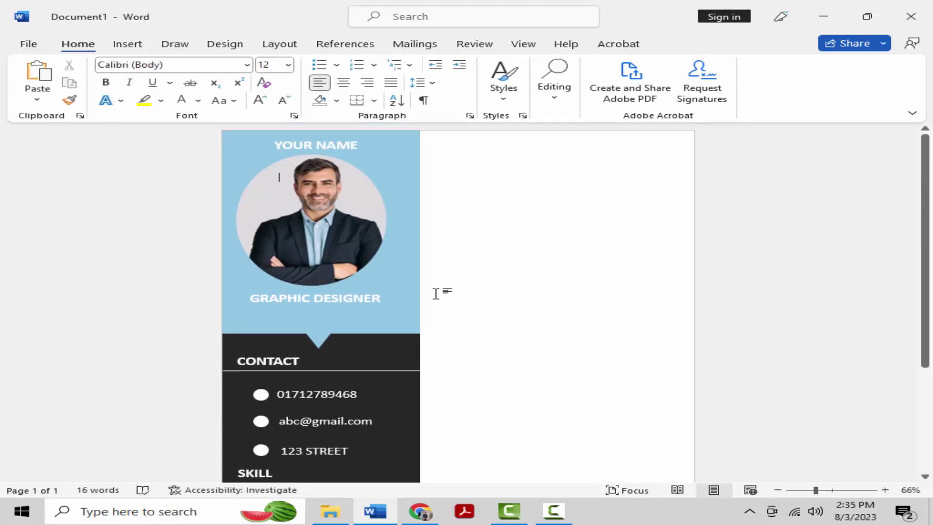
Step: Draw a rectangle across the top of the main column, flush against the sidebar
{"action": "left_click", "coordinate": [125, 46]}
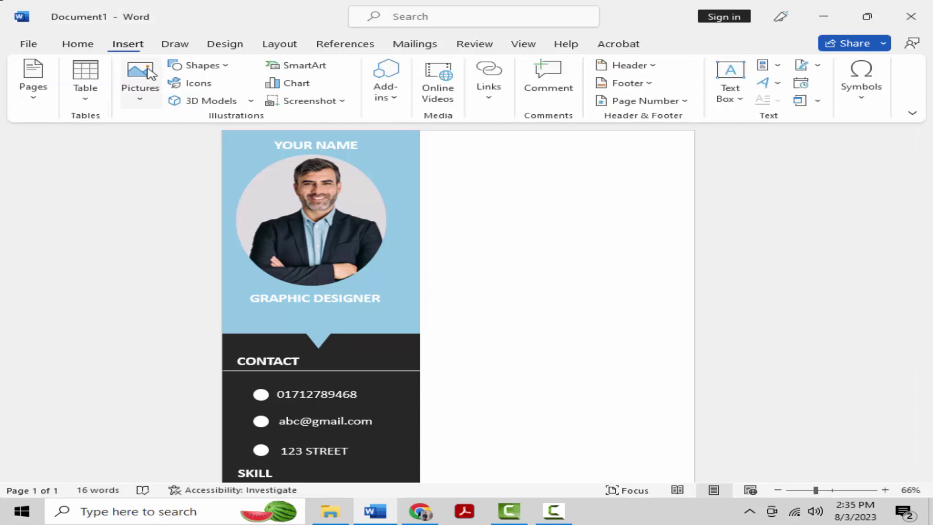
{"action": "left_click", "coordinate": [202, 68]}
{"action": "left_click", "coordinate": [228, 99]}
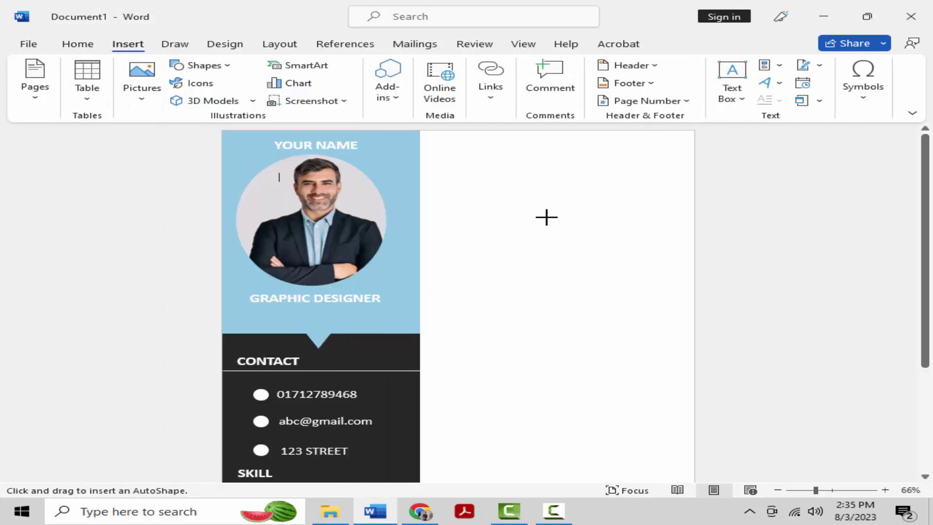
{"action": "scroll", "coordinate": [496, 199], "scroll_direction": "down", "scroll_amount": 1}
{"action": "scroll", "coordinate": [492, 198], "scroll_direction": "down", "scroll_amount": 1}
{"action": "scroll", "coordinate": [476, 198], "scroll_direction": "down", "scroll_amount": 1}
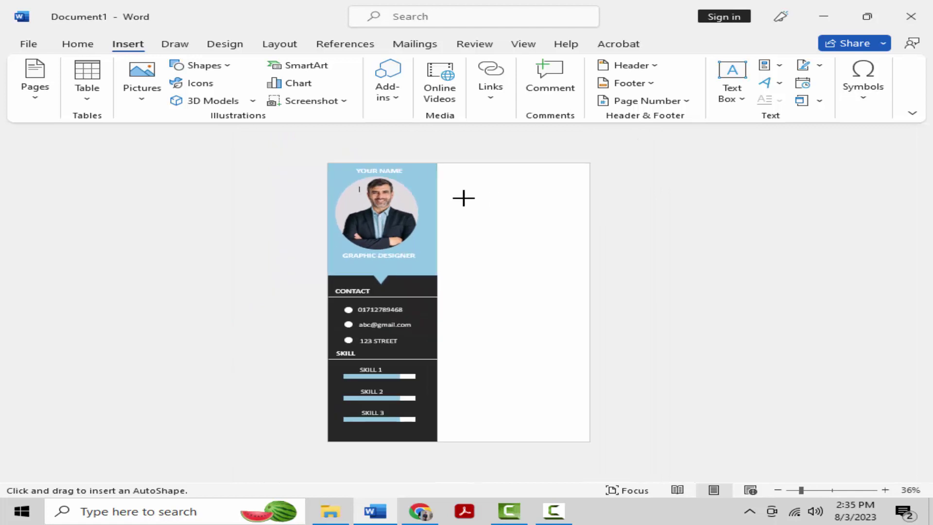
{"action": "scroll", "coordinate": [463, 197], "scroll_direction": "up", "scroll_amount": 1}
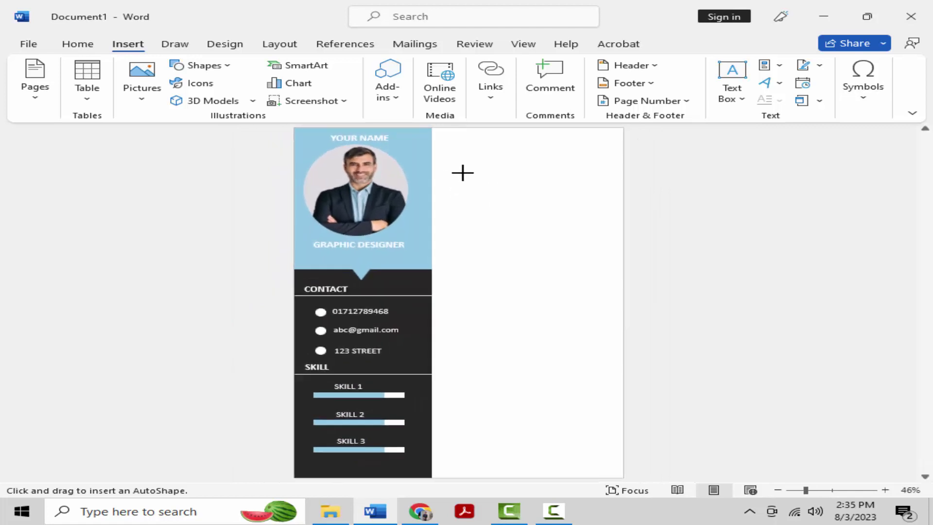
{"action": "left_click_drag", "start_coordinate": [434, 131], "coordinate": [638, 223]}
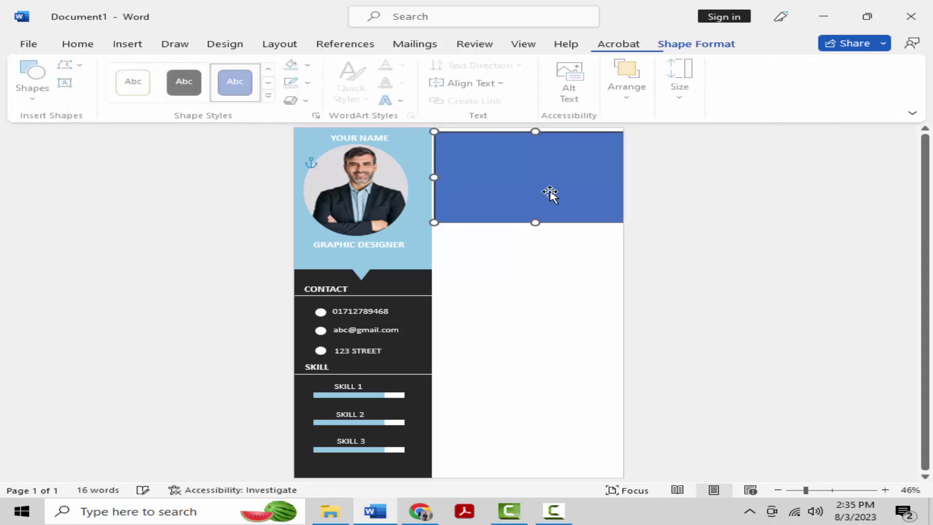
{"action": "left_click_drag", "start_coordinate": [550, 193], "coordinate": [537, 187]}
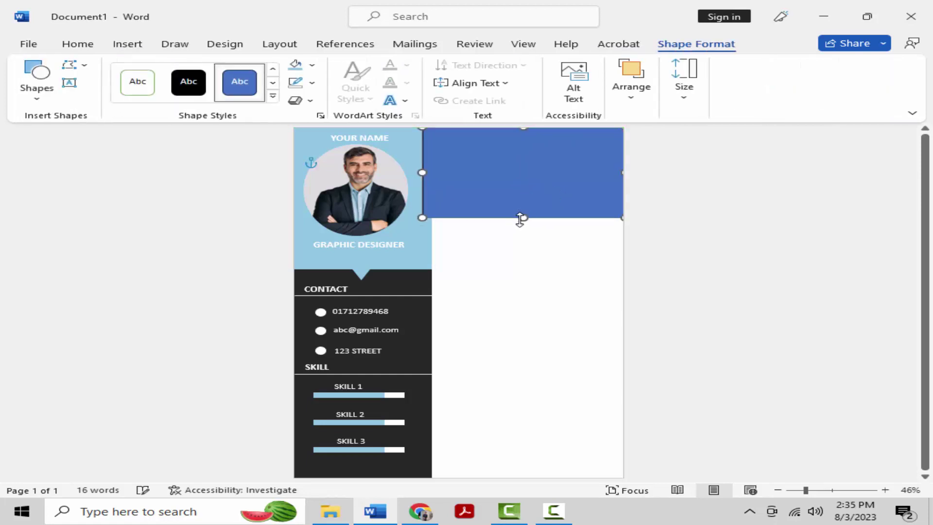
{"action": "left_click_drag", "start_coordinate": [522, 219], "coordinate": [522, 225]}
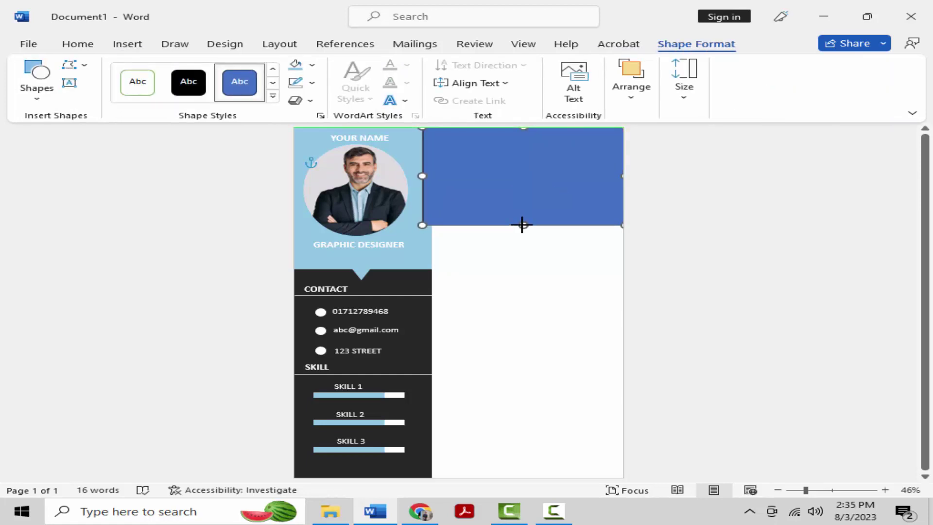
Step: Fill the header rectangle with dark grey
{"action": "right_click", "coordinate": [508, 204]}
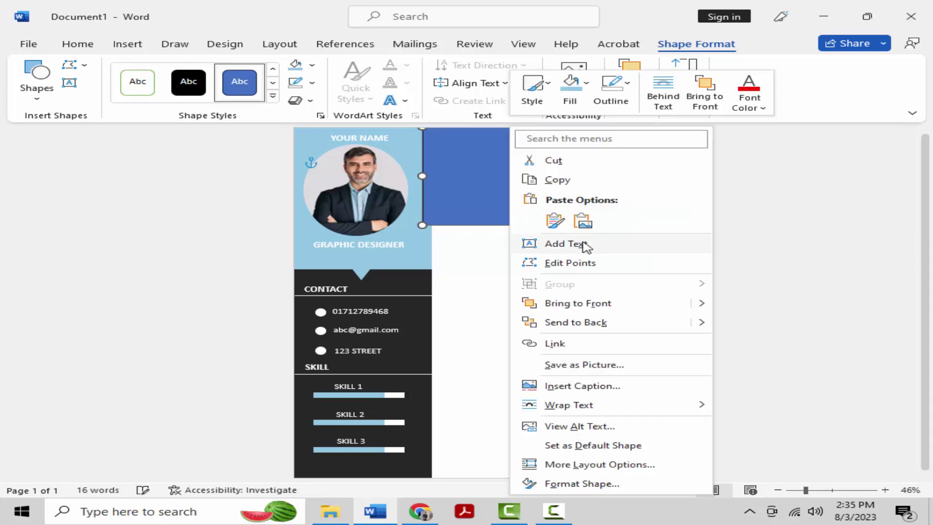
{"action": "left_click", "coordinate": [542, 297]}
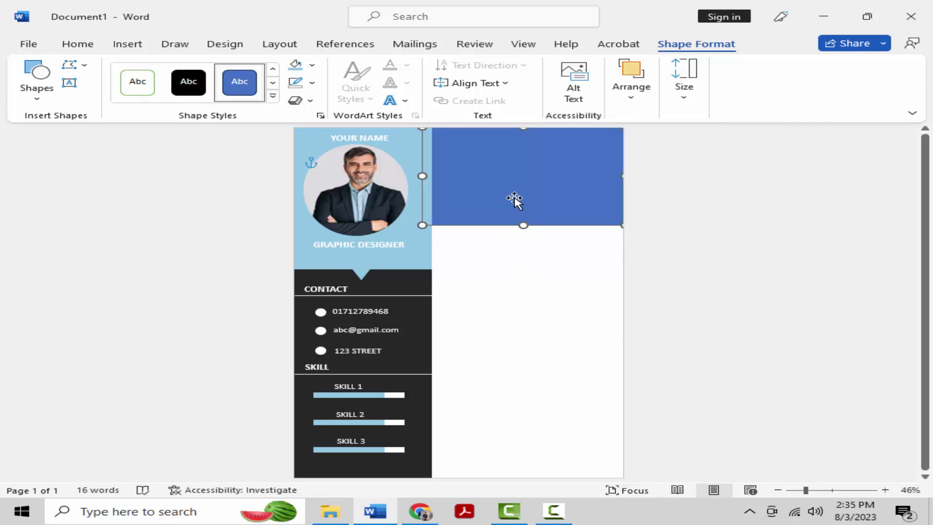
{"action": "left_click", "coordinate": [311, 65]}
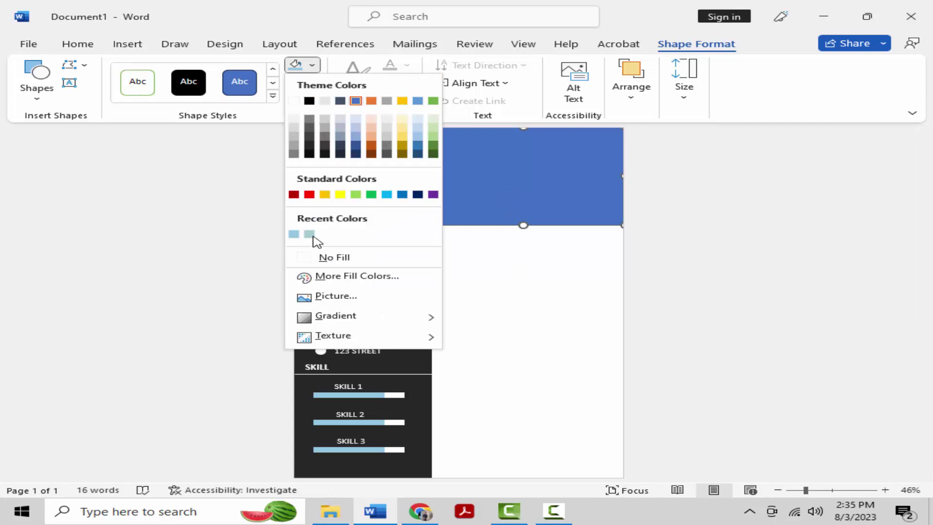
{"action": "left_click", "coordinate": [312, 150]}
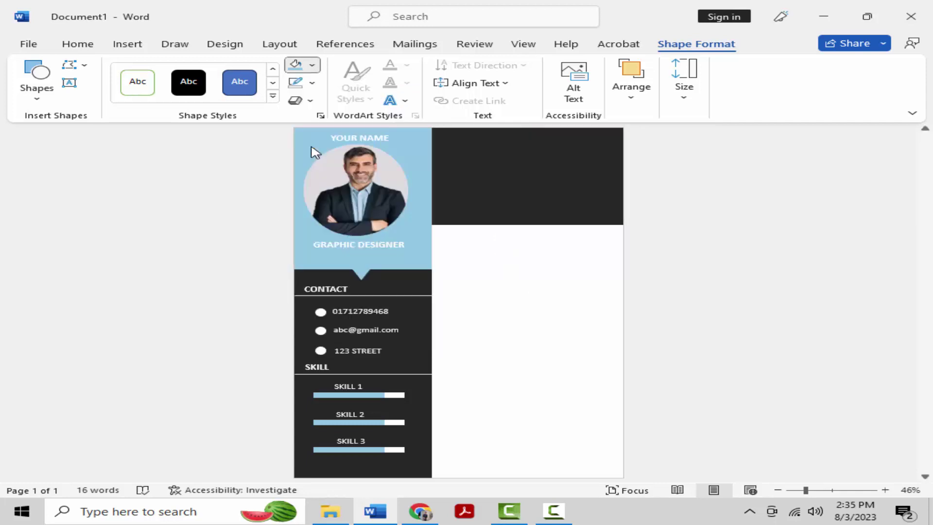
{"action": "left_click", "coordinate": [481, 275]}
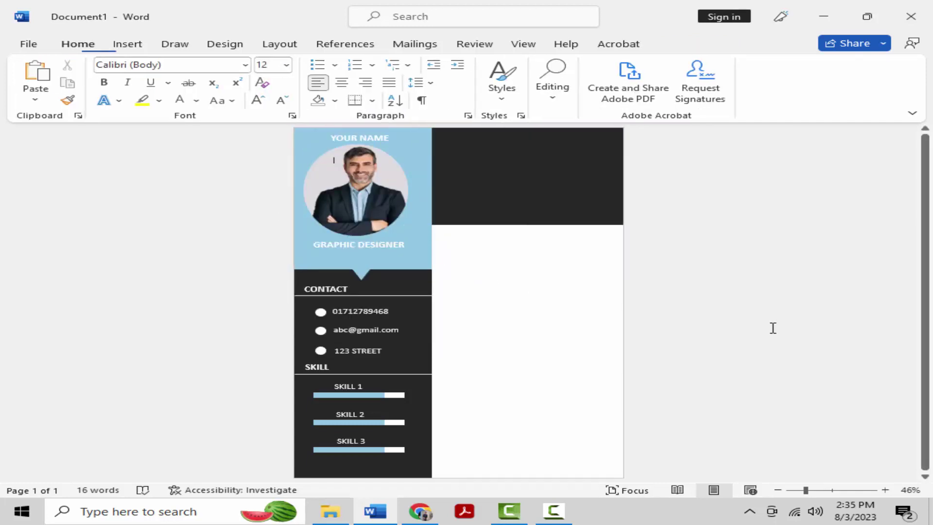
{"action": "left_click", "coordinate": [128, 45]}
Step: Draw a small isosceles triangle under the dark block, flip it downward, and butt it against the block
{"action": "left_click", "coordinate": [201, 66]}
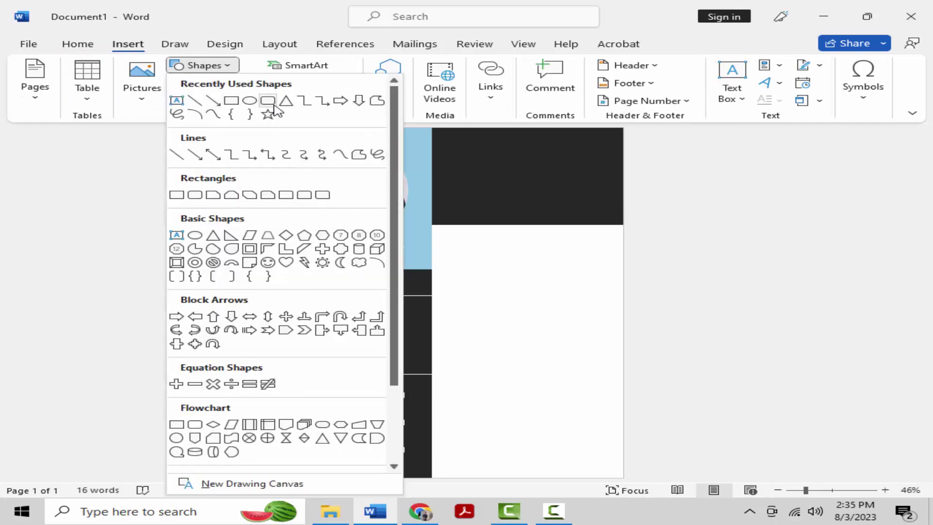
{"action": "left_click", "coordinate": [271, 102]}
{"action": "left_click_drag", "start_coordinate": [510, 241], "coordinate": [520, 247]}
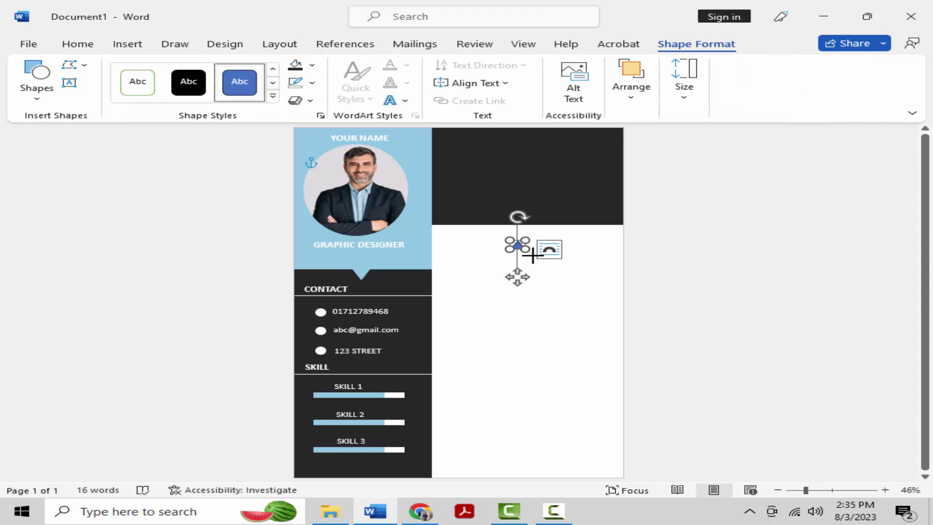
{"action": "mouse_move", "coordinate": [533, 255]}
{"action": "left_mouse_down"}
{"action": "mouse_move", "coordinate": [520, 247]}
{"action": "mouse_move", "coordinate": [520, 282]}
{"action": "left_mouse_up"}
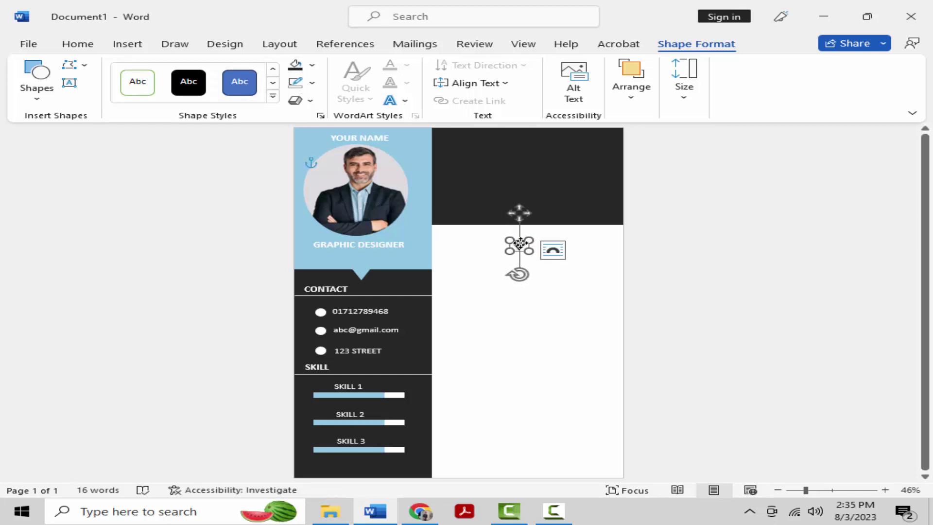
{"action": "left_click_drag", "start_coordinate": [520, 243], "coordinate": [523, 227]}
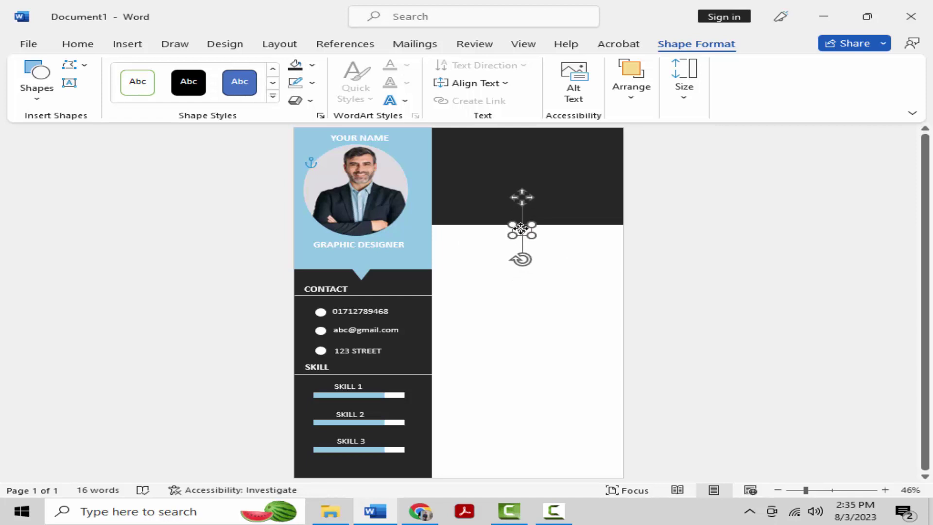
{"action": "left_click", "coordinate": [524, 292]}
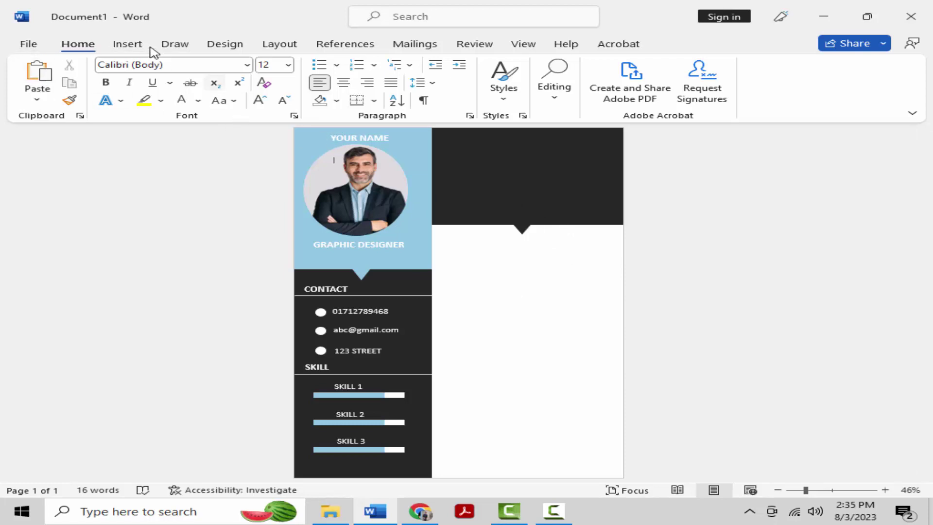
{"action": "left_click", "coordinate": [132, 47]}
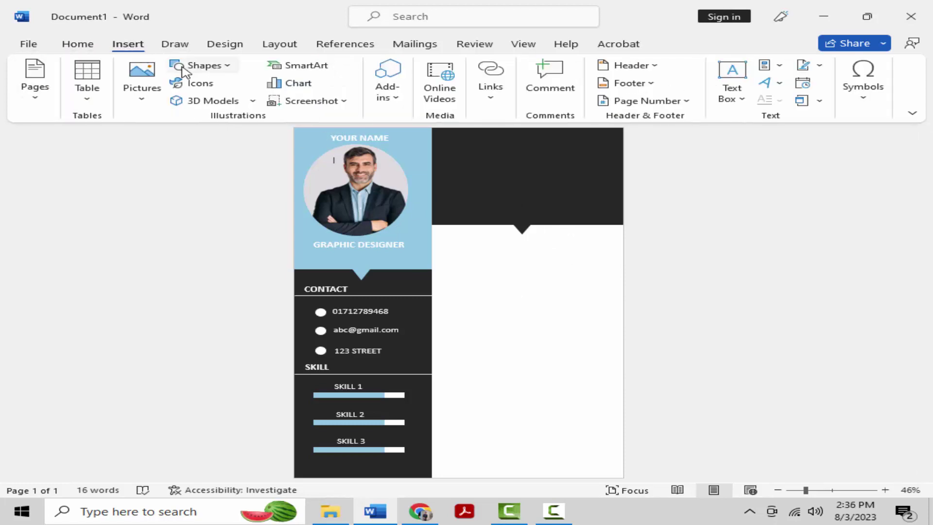
Step: Copy the CONTACT heading to the dark block's top-left and retype it as 'ABOUT ME'
{"action": "left_click", "coordinate": [313, 284]}
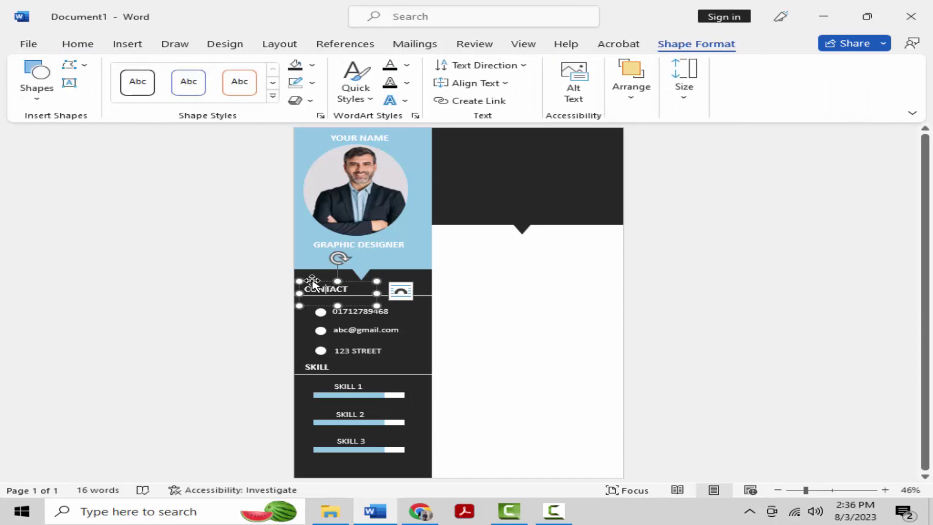
{"action": "right_click", "coordinate": [313, 283]}
{"action": "left_click", "coordinate": [356, 180]}
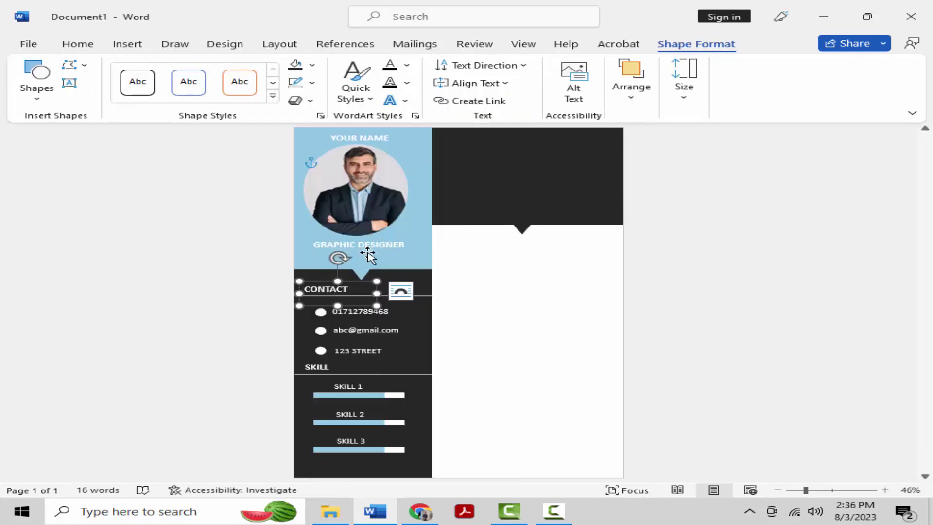
{"action": "right_click", "coordinate": [326, 282]}
{"action": "left_click", "coordinate": [370, 215]}
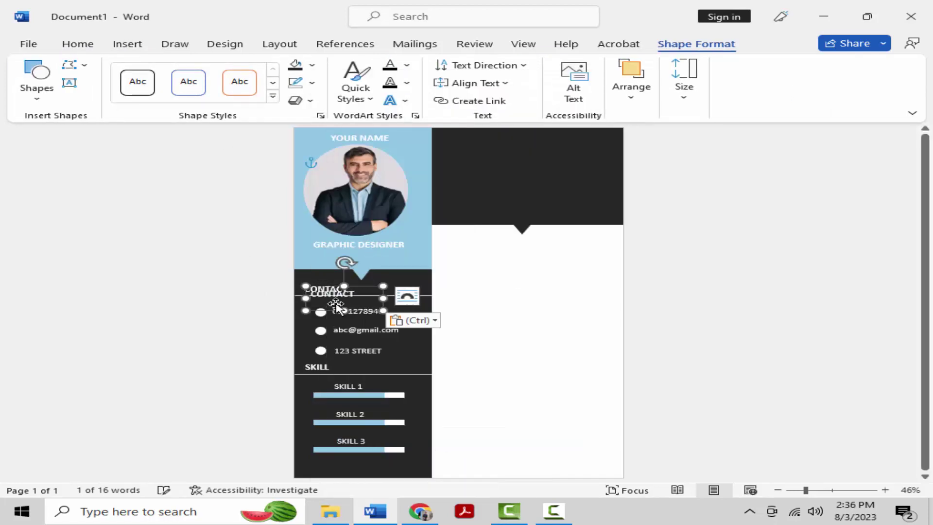
{"action": "mouse_move", "coordinate": [366, 288]}
{"action": "left_mouse_down"}
{"action": "mouse_move", "coordinate": [486, 139]}
{"action": "mouse_move", "coordinate": [463, 150]}
{"action": "mouse_move", "coordinate": [462, 135]}
{"action": "left_mouse_up"}
{"action": "right_click", "coordinate": [423, 144]}
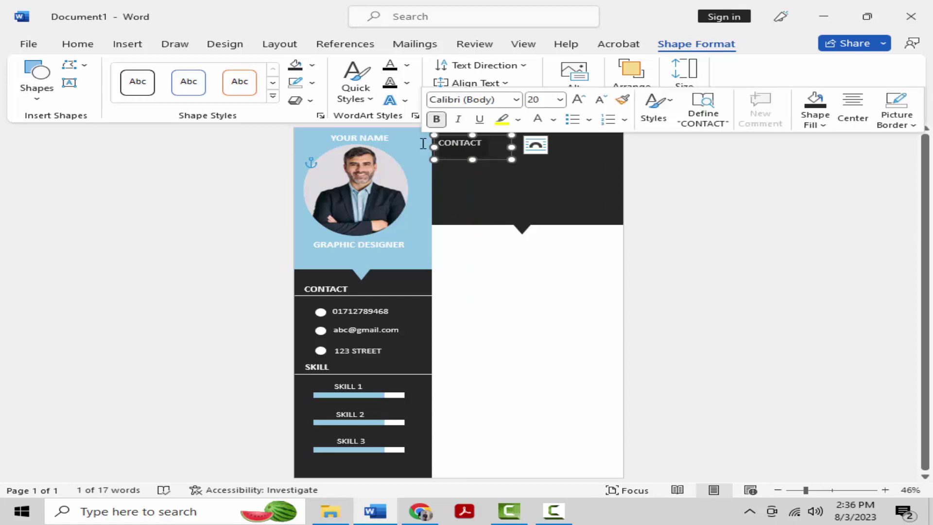
{"action": "type", "text": "ABOUT ME"}
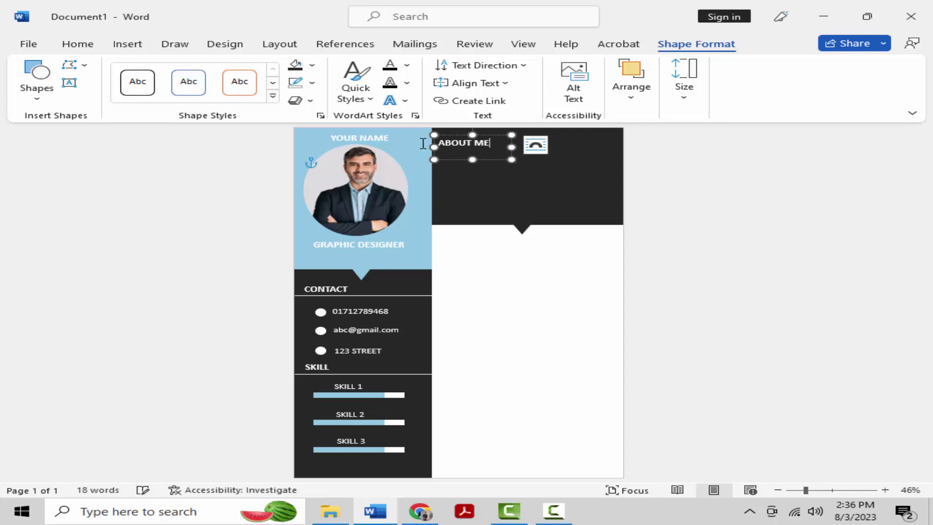
{"action": "left_click", "coordinate": [693, 225]}
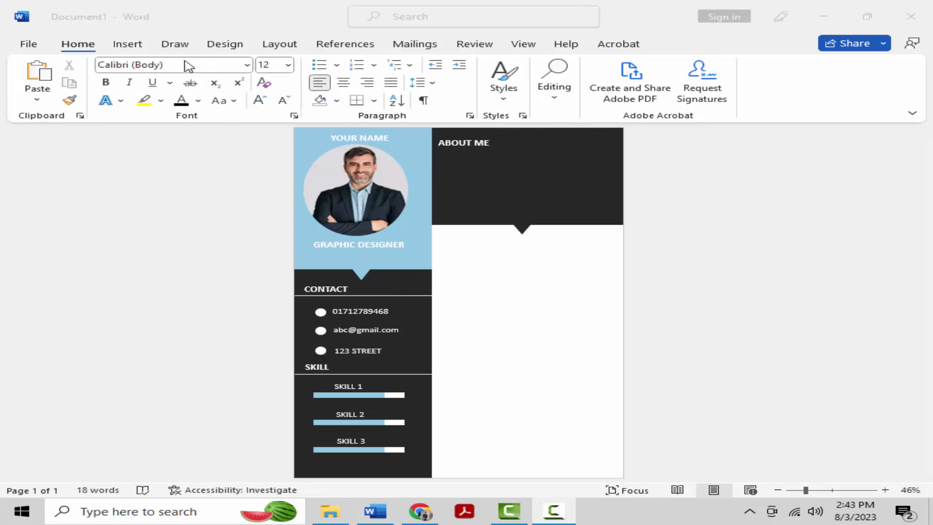
Step: Draw a no-fill text box under ABOUT ME and paste in the Business Administration student bio
{"action": "left_click", "coordinate": [127, 45]}
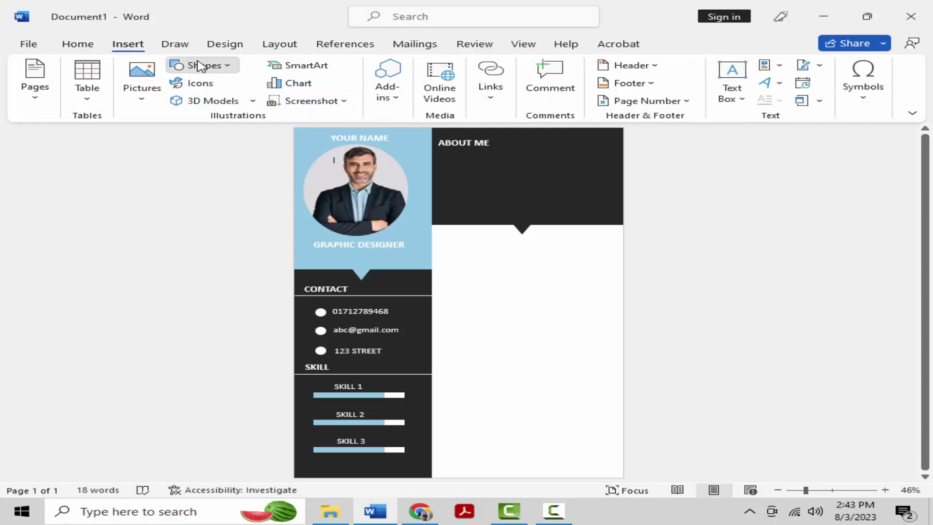
{"action": "left_click", "coordinate": [199, 65]}
{"action": "left_click", "coordinate": [181, 97]}
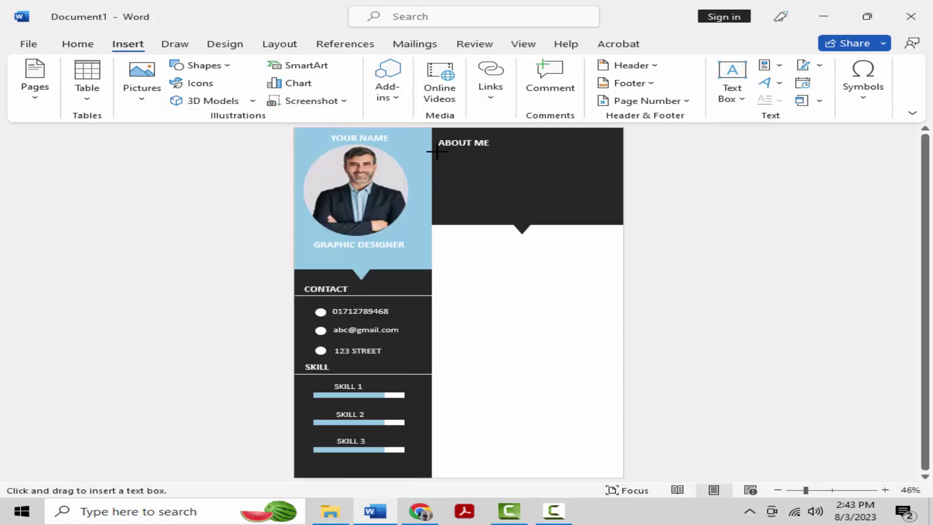
{"action": "left_click_drag", "start_coordinate": [440, 150], "coordinate": [611, 218]}
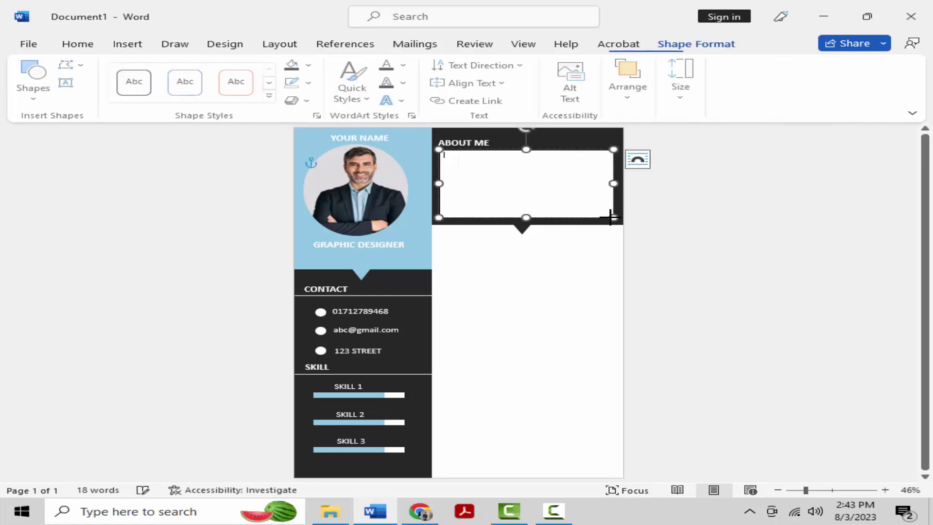
{"action": "left_click", "coordinate": [312, 65]}
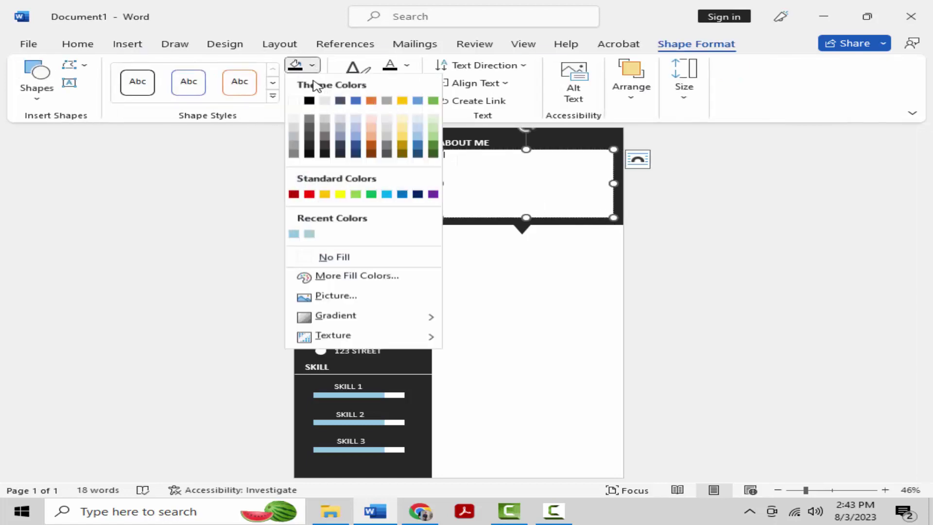
{"action": "left_click", "coordinate": [316, 256]}
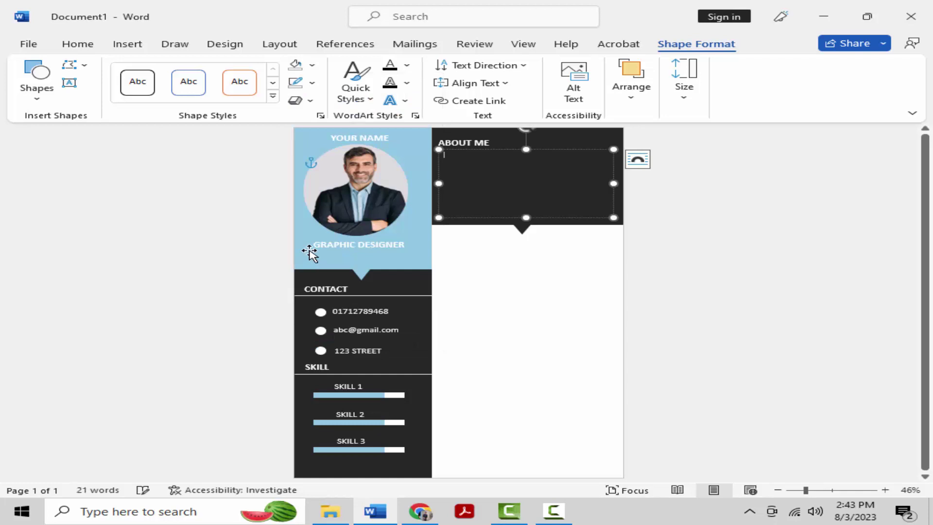
{"action": "key", "text": "ctrl+v"}
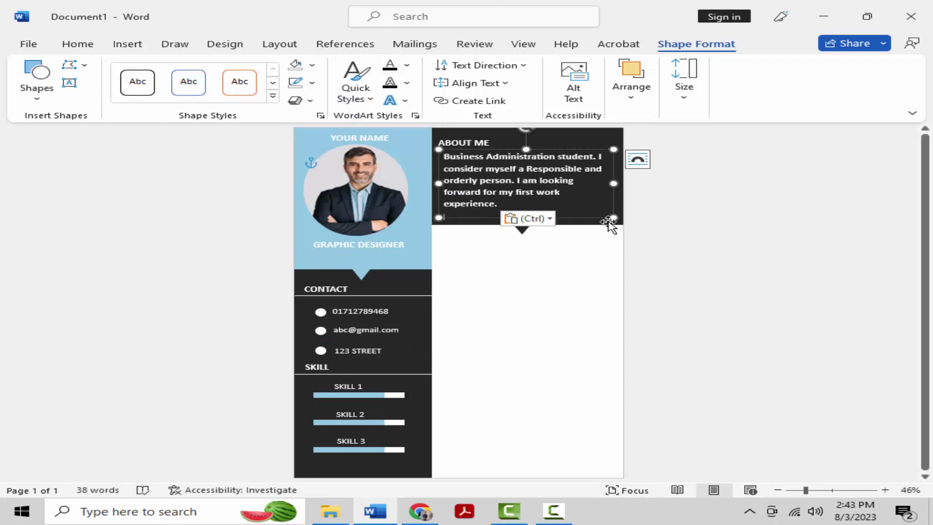
{"action": "left_click", "coordinate": [564, 255]}
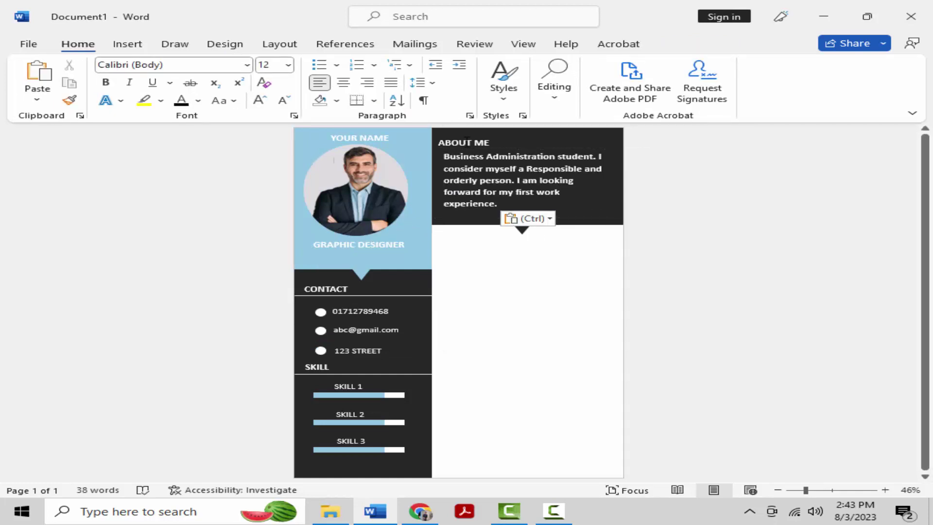
{"action": "left_click", "coordinate": [434, 146]}
Step: Duplicate the ABOUT ME heading below the dark block and retype it as 'EDUCATION'
{"action": "right_click", "coordinate": [458, 136]}
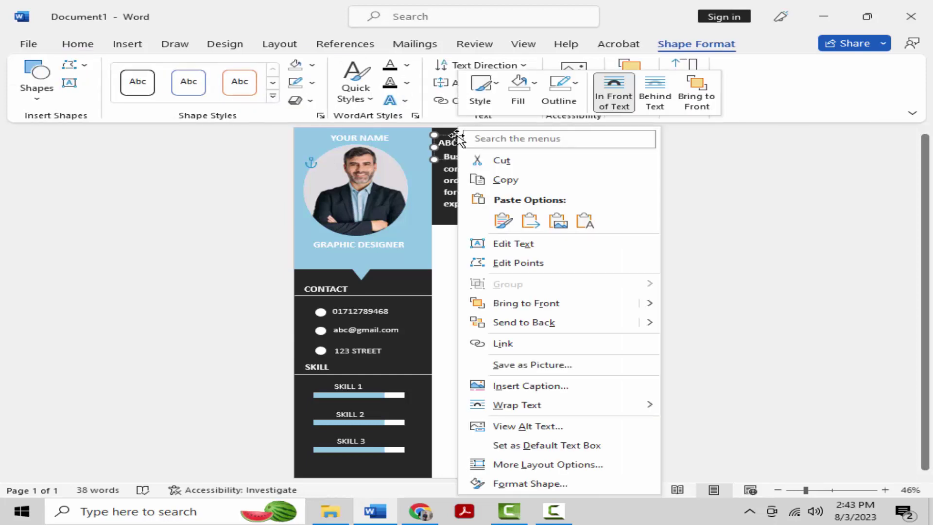
{"action": "left_click", "coordinate": [512, 181]}
{"action": "right_click", "coordinate": [476, 141]}
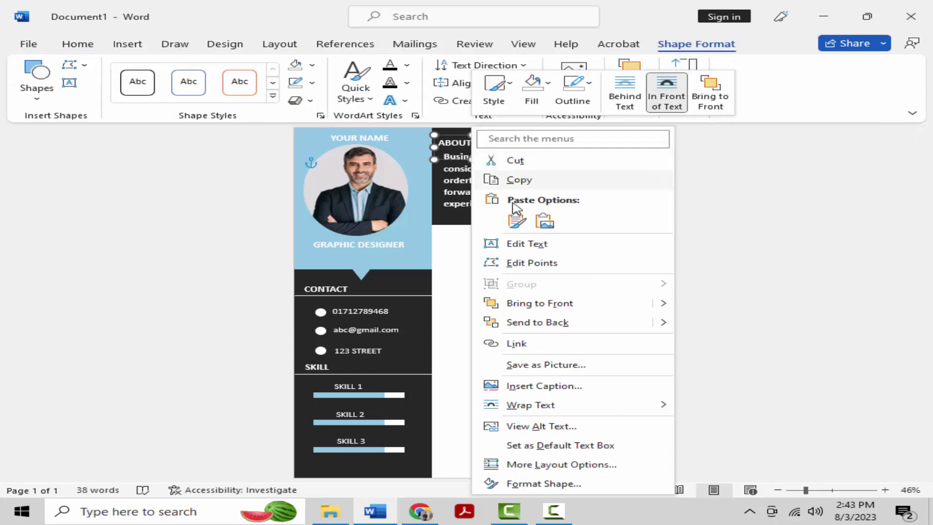
{"action": "left_click", "coordinate": [515, 222]}
{"action": "mouse_move", "coordinate": [467, 141]}
{"action": "left_mouse_down"}
{"action": "mouse_move", "coordinate": [460, 224]}
{"action": "mouse_move", "coordinate": [414, 222]}
{"action": "mouse_move", "coordinate": [454, 233]}
{"action": "mouse_move", "coordinate": [432, 243]}
{"action": "left_mouse_up"}
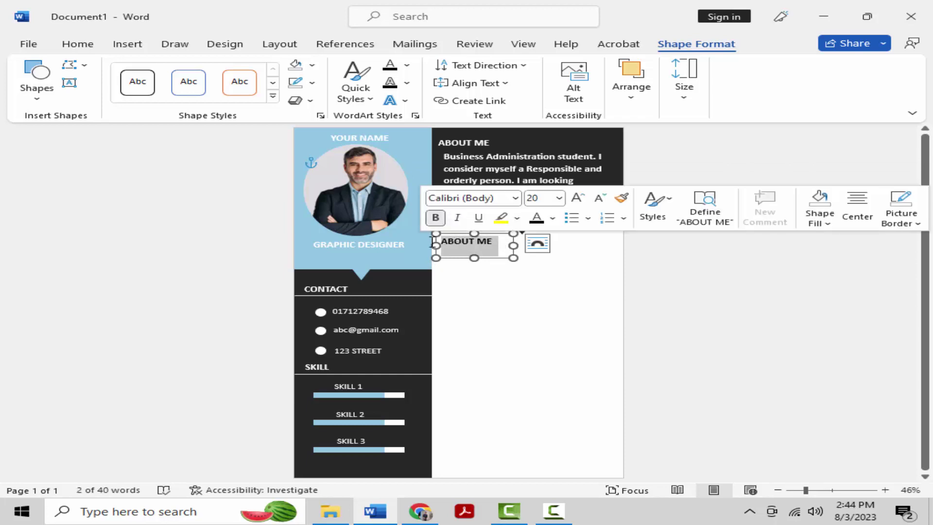
{"action": "type", "text": "DUCATION"}
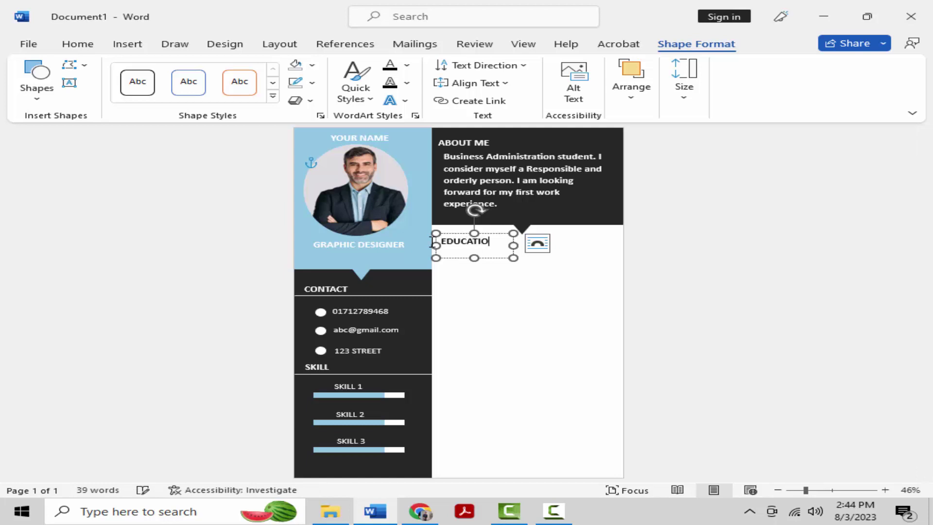
{"action": "left_click", "coordinate": [456, 234]}
{"action": "left_click_drag", "start_coordinate": [455, 233], "coordinate": [456, 231]}
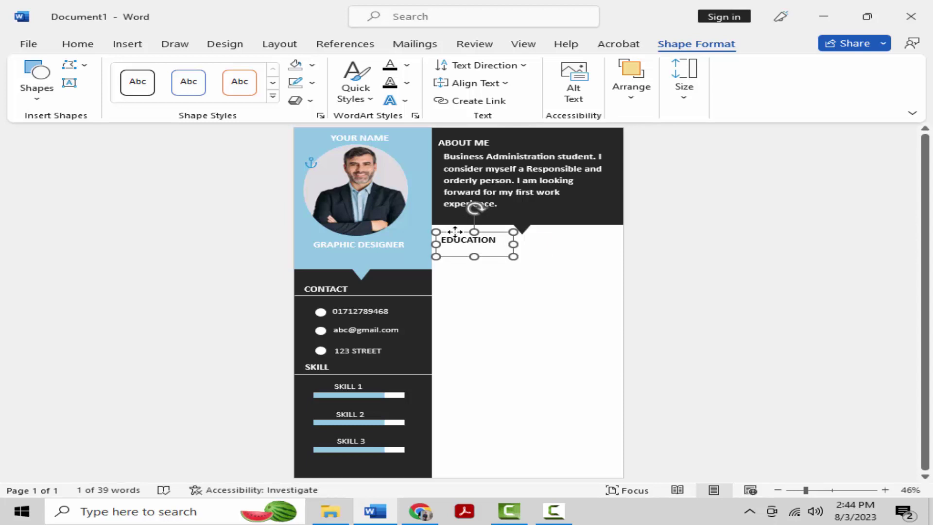
{"action": "left_click", "coordinate": [602, 308]}
Step: Draw a straight line under EDUCATION spanning the main column
{"action": "left_click", "coordinate": [128, 44]}
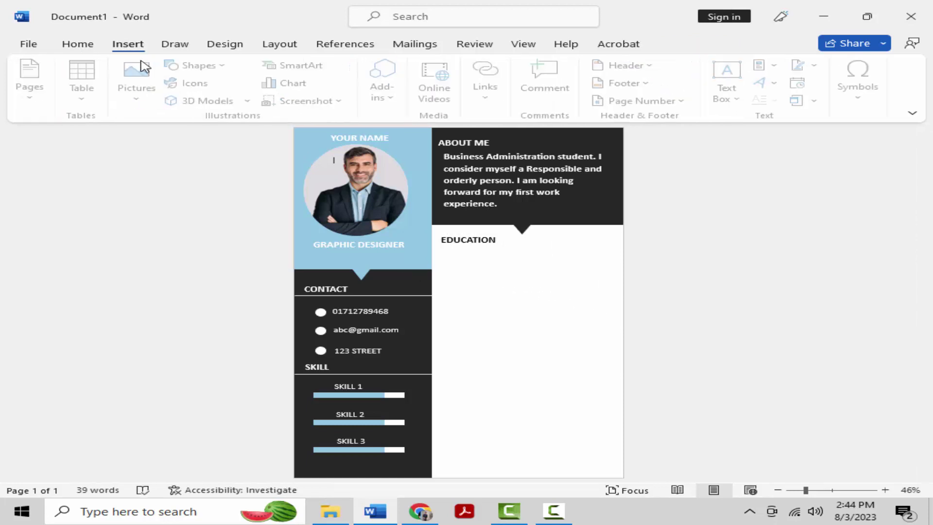
{"action": "left_click", "coordinate": [199, 66]}
{"action": "left_click", "coordinate": [231, 138]}
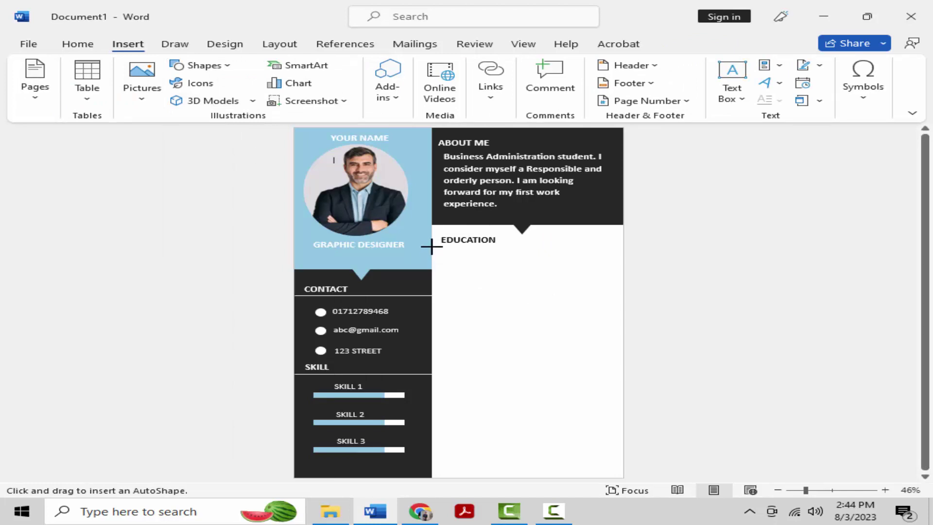
{"action": "left_click_drag", "start_coordinate": [431, 246], "coordinate": [622, 246]}
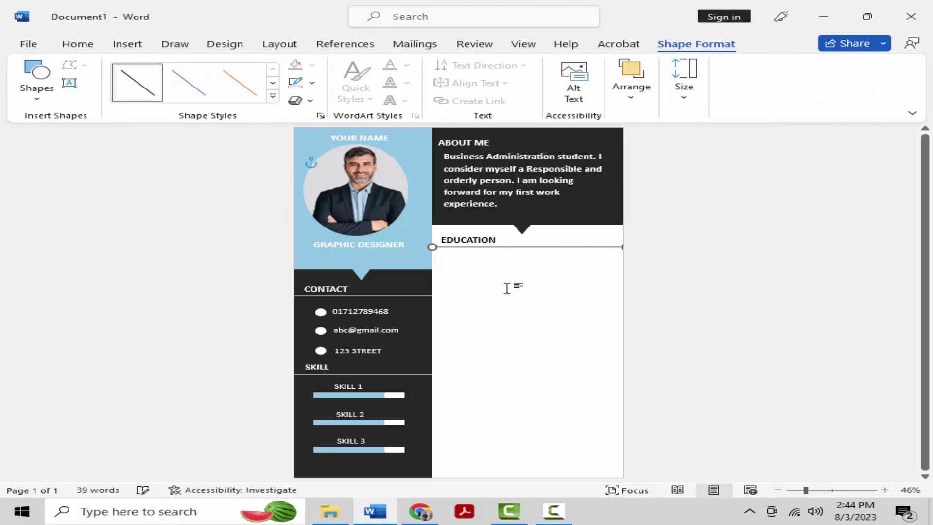
{"action": "left_click", "coordinate": [533, 312]}
{"action": "left_click", "coordinate": [462, 170]}
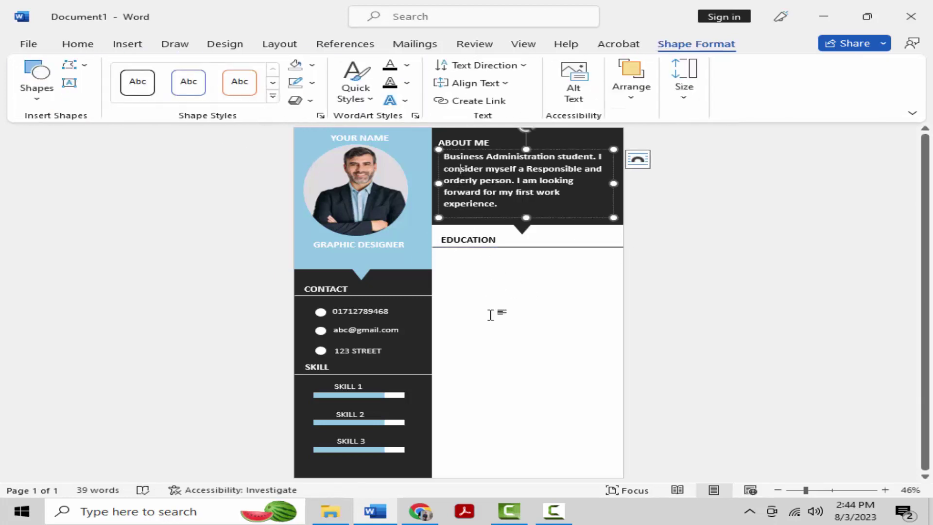
{"action": "left_click", "coordinate": [491, 314]}
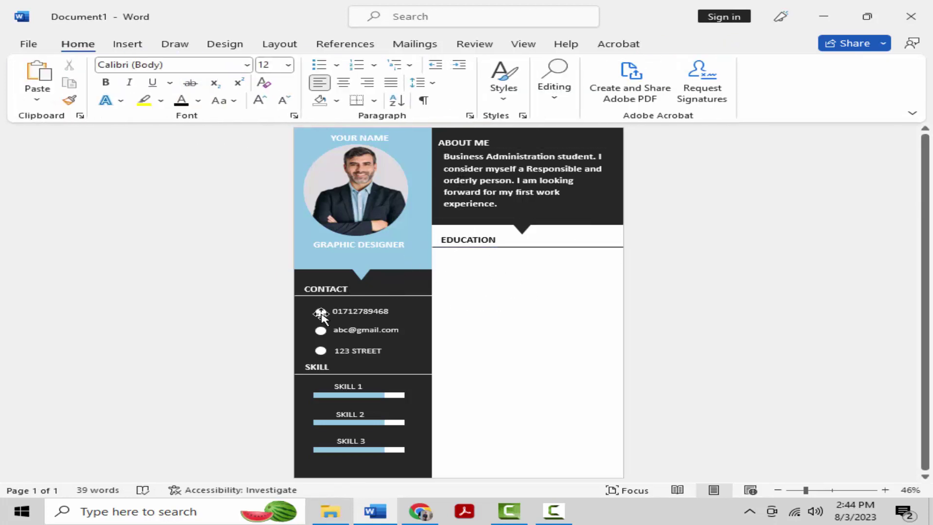
Step: Paste a copy of the EDUCATION heading just below it
{"action": "left_click", "coordinate": [325, 286]}
{"action": "right_click", "coordinate": [324, 287]}
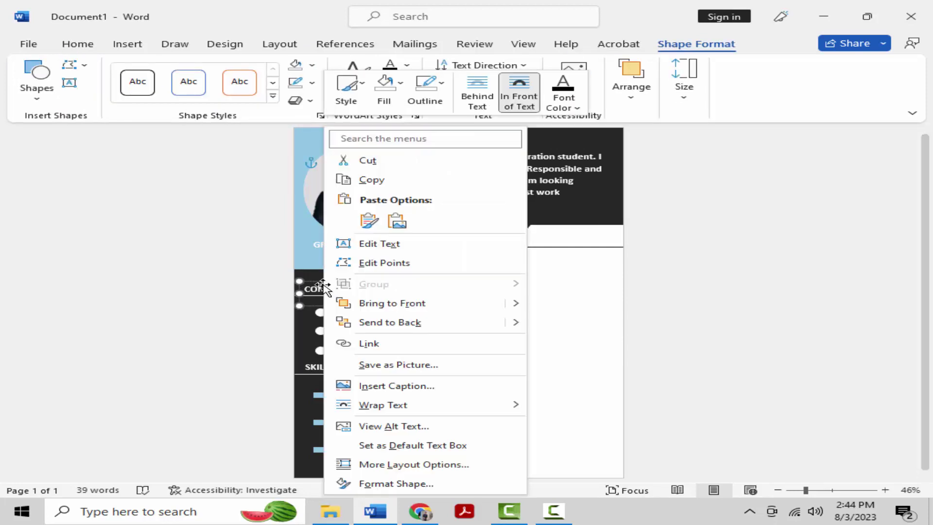
{"action": "left_click", "coordinate": [371, 180]}
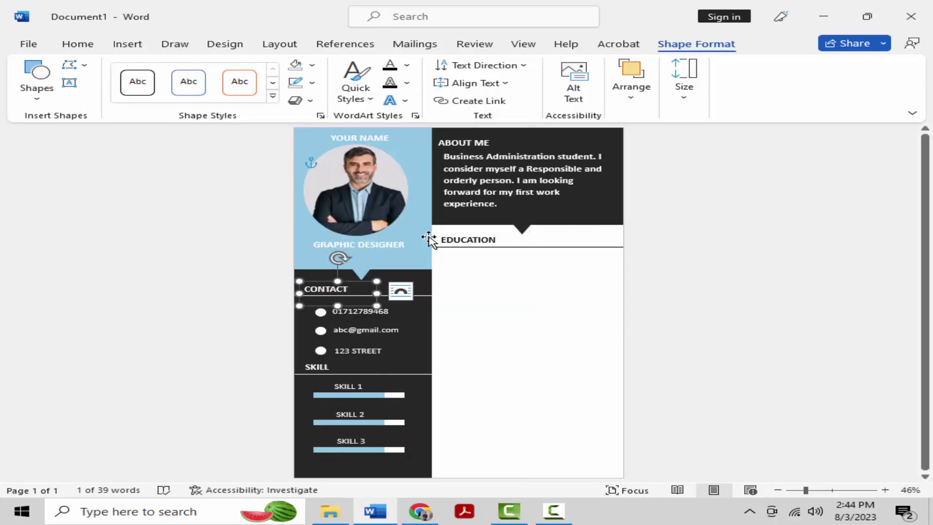
{"action": "right_click", "coordinate": [490, 285]}
{"action": "left_click", "coordinate": [477, 238]}
{"action": "left_click", "coordinate": [477, 238]}
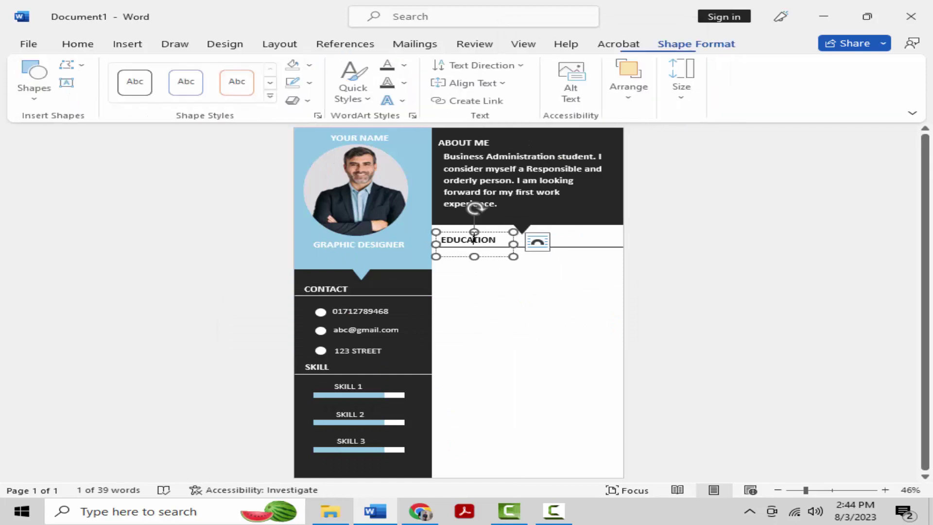
{"action": "right_click", "coordinate": [460, 238]}
{"action": "left_click", "coordinate": [505, 179]}
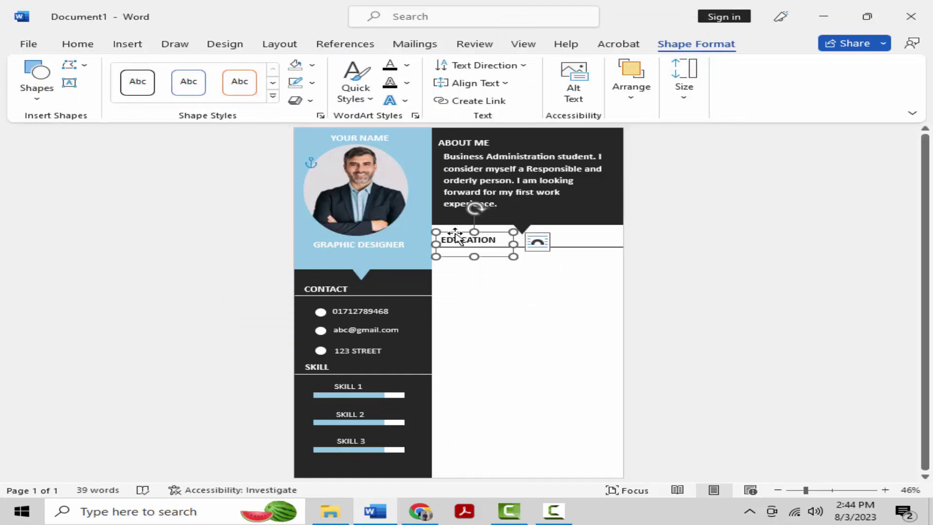
{"action": "right_click", "coordinate": [455, 238]}
{"action": "left_click", "coordinate": [500, 222]}
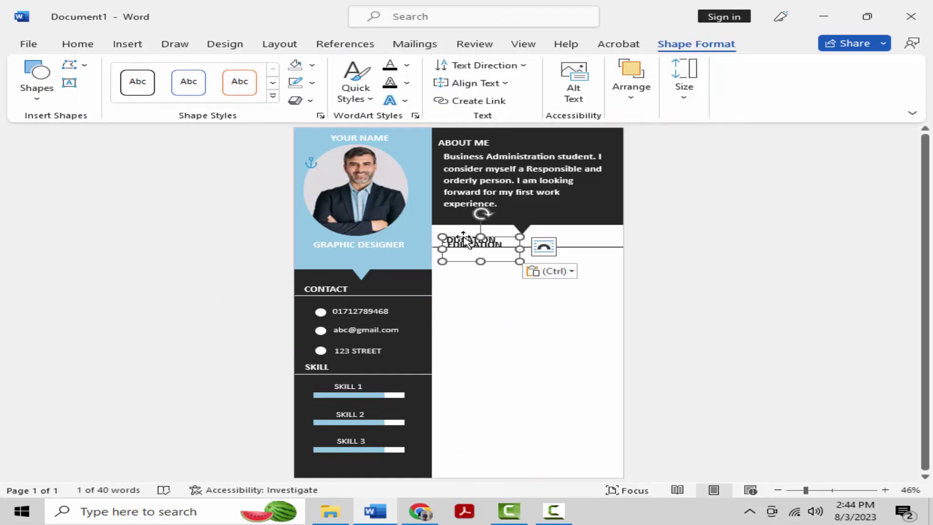
{"action": "mouse_move", "coordinate": [457, 239]}
{"action": "left_mouse_down"}
{"action": "mouse_move", "coordinate": [458, 251]}
{"action": "mouse_move", "coordinate": [413, 260]}
{"action": "left_mouse_up"}
Step: Retype the copy as '2010-2015' and decrease its font size two steps
{"action": "type", "text": "2010-2015"}
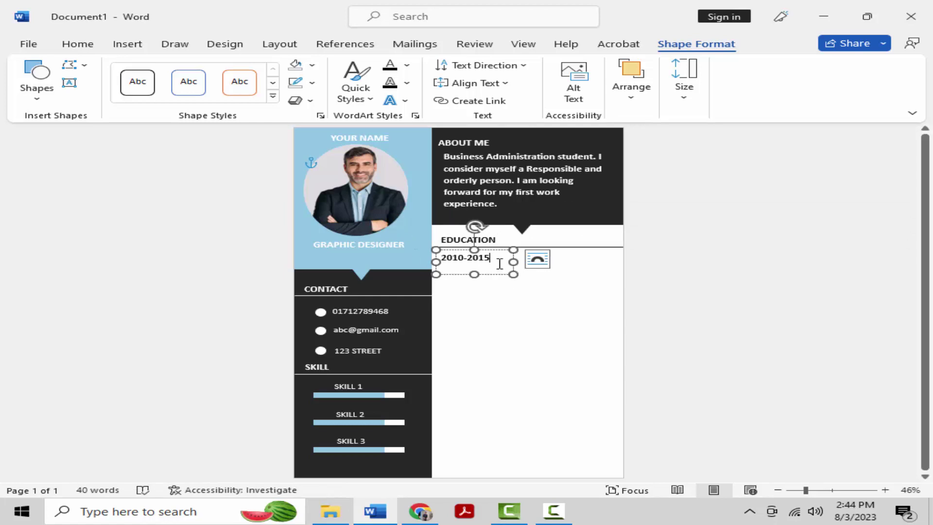
{"action": "left_click_drag", "start_coordinate": [500, 264], "coordinate": [440, 262]}
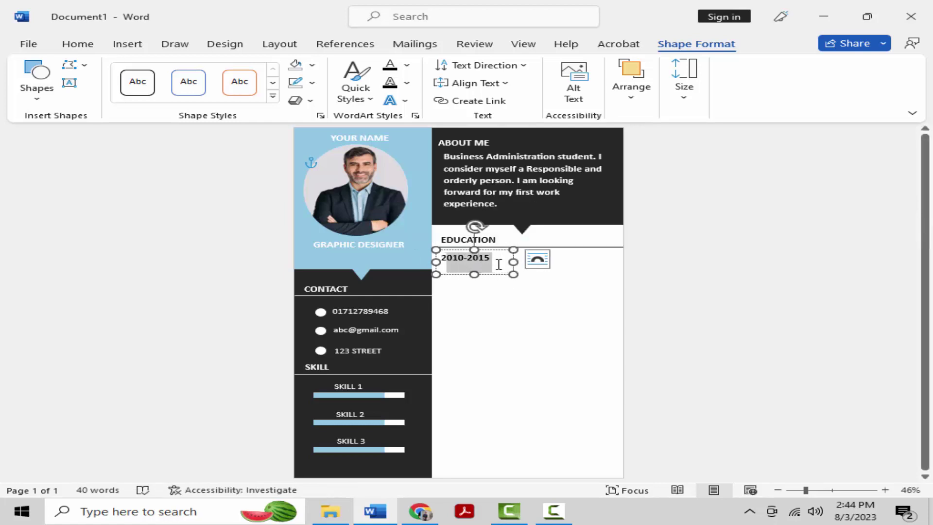
{"action": "left_click", "coordinate": [557, 219]}
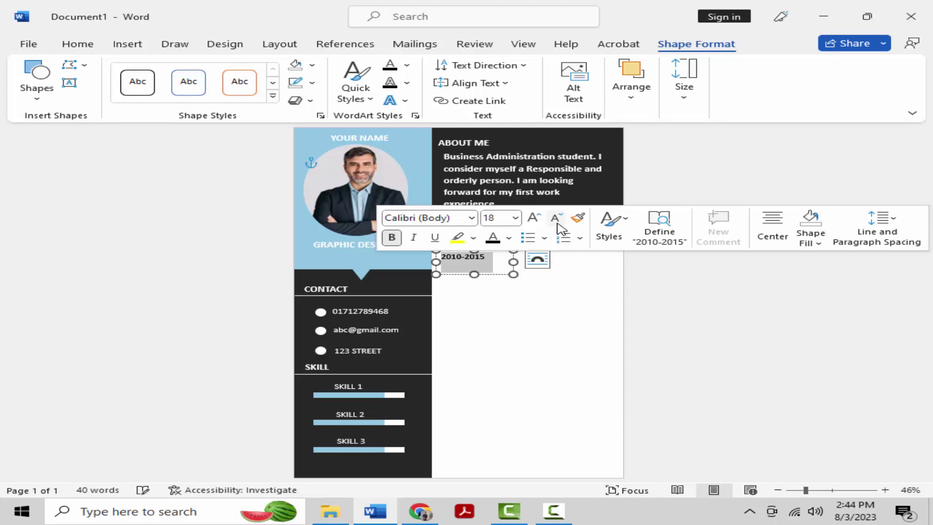
{"action": "left_click", "coordinate": [557, 219]}
{"action": "left_click", "coordinate": [548, 292]}
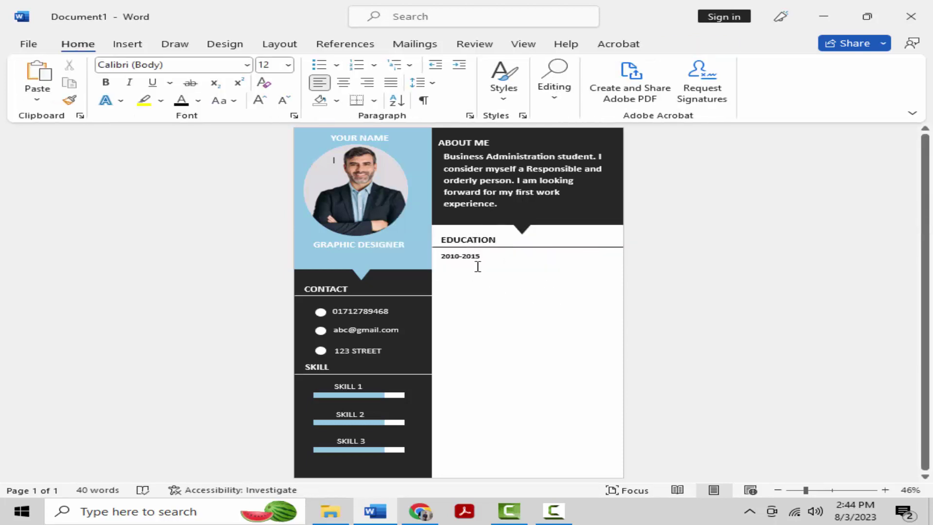
{"action": "left_click", "coordinate": [488, 203]}
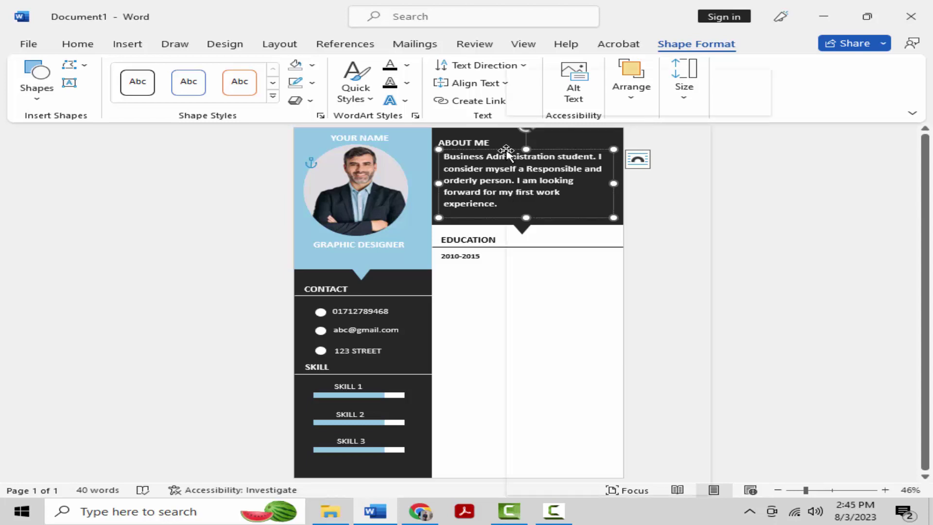
Step: Paste a copy of the About Me paragraph under 2010-2015, make its text black, and trim it to two lines
{"action": "right_click", "coordinate": [510, 165]}
{"action": "right_click", "coordinate": [513, 179]}
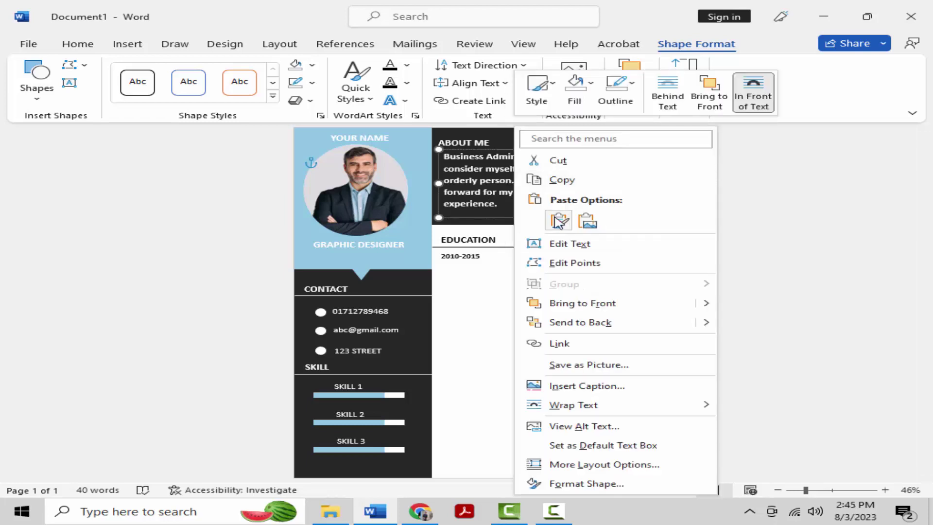
{"action": "left_click", "coordinate": [560, 222]}
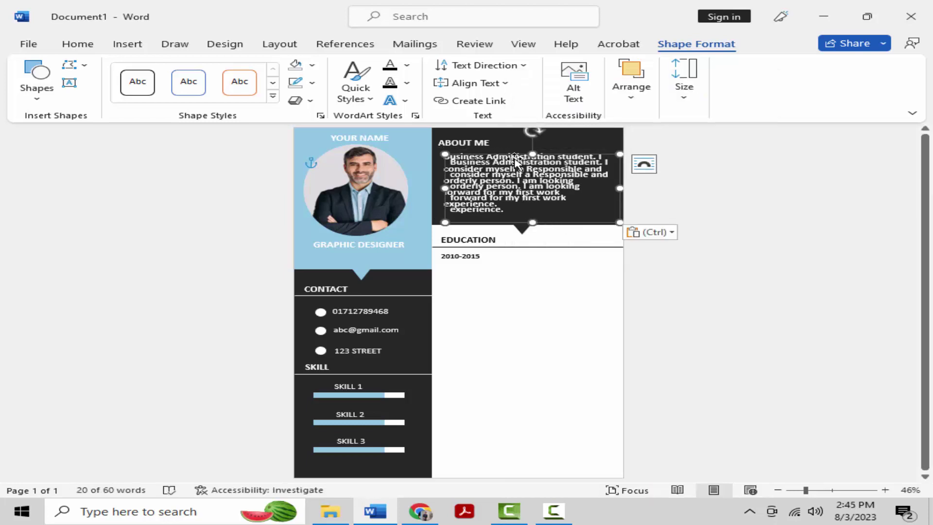
{"action": "left_click_drag", "start_coordinate": [506, 160], "coordinate": [505, 263]}
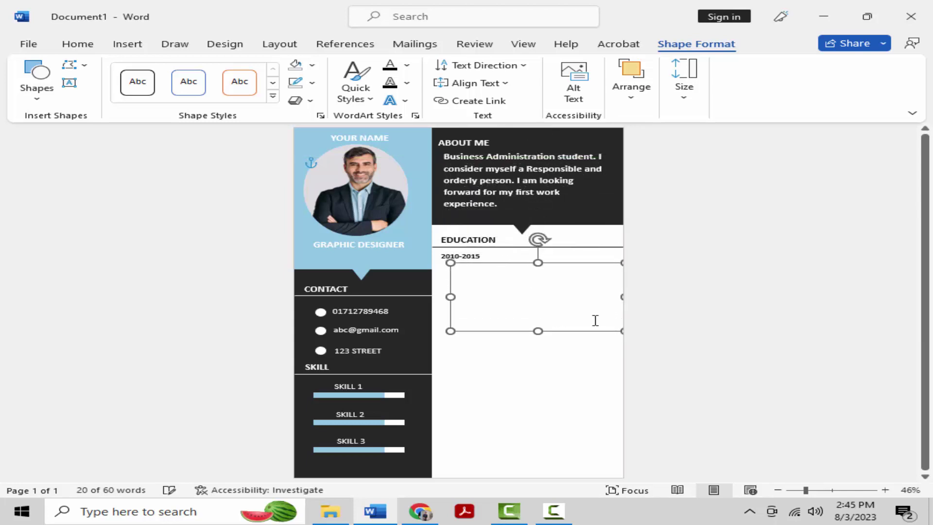
{"action": "left_click_drag", "start_coordinate": [558, 315], "coordinate": [455, 267]}
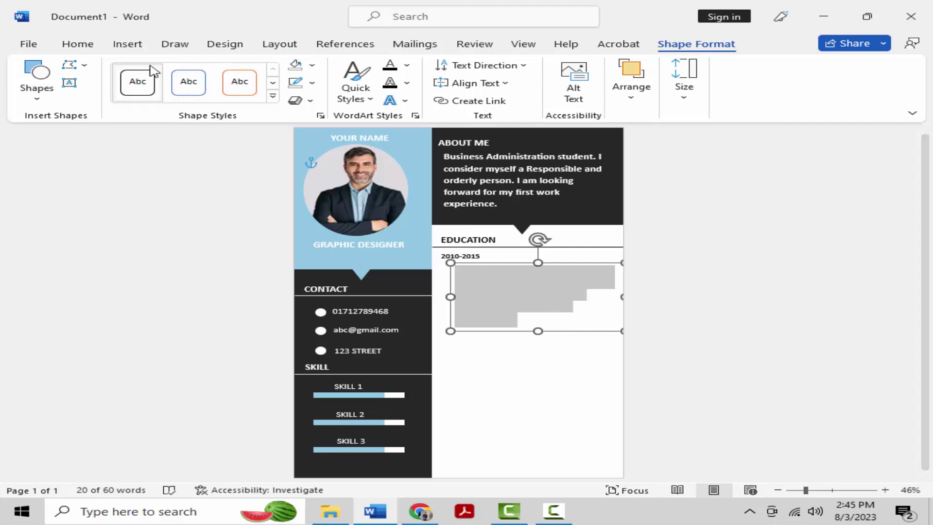
{"action": "left_click", "coordinate": [79, 44]}
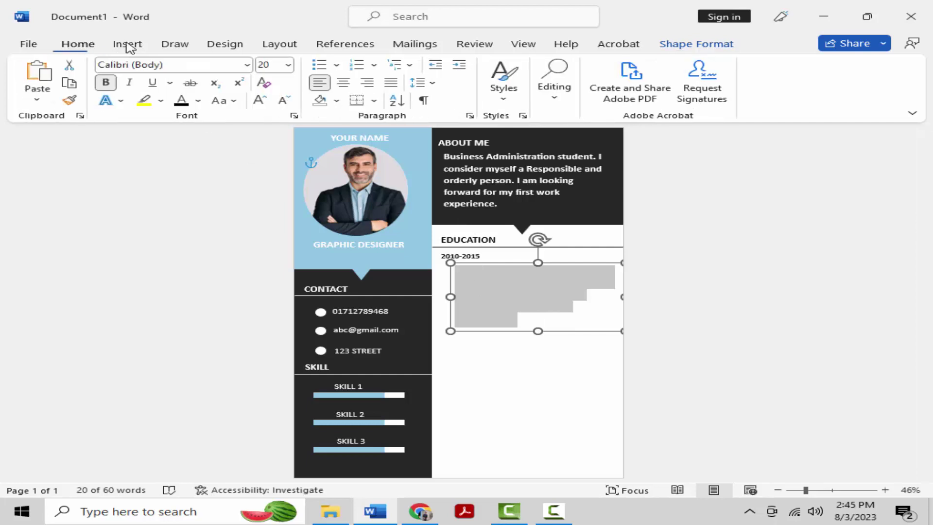
{"action": "left_click", "coordinate": [181, 100]}
{"action": "mouse_move", "coordinate": [541, 333]}
{"action": "left_mouse_down"}
{"action": "mouse_move", "coordinate": [539, 289]}
{"action": "mouse_move", "coordinate": [509, 263]}
{"action": "left_mouse_up"}
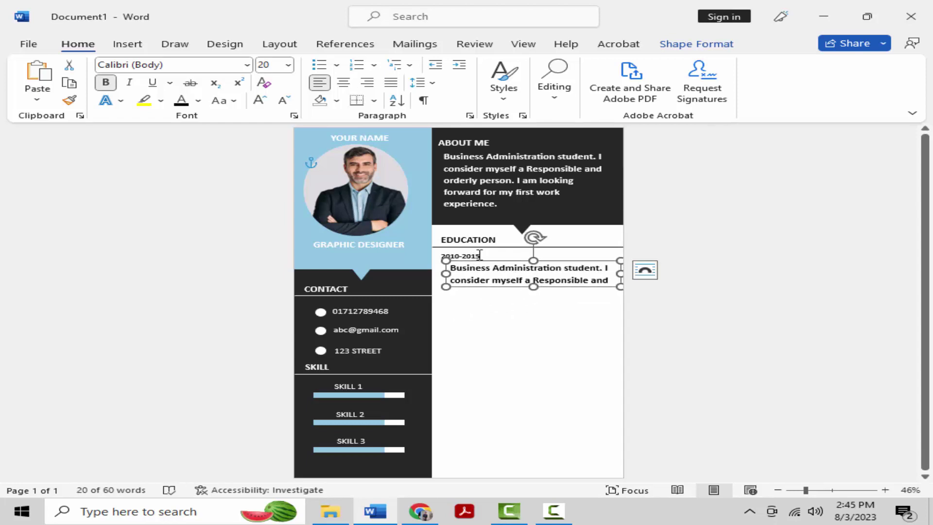
{"action": "left_click", "coordinate": [468, 310]}
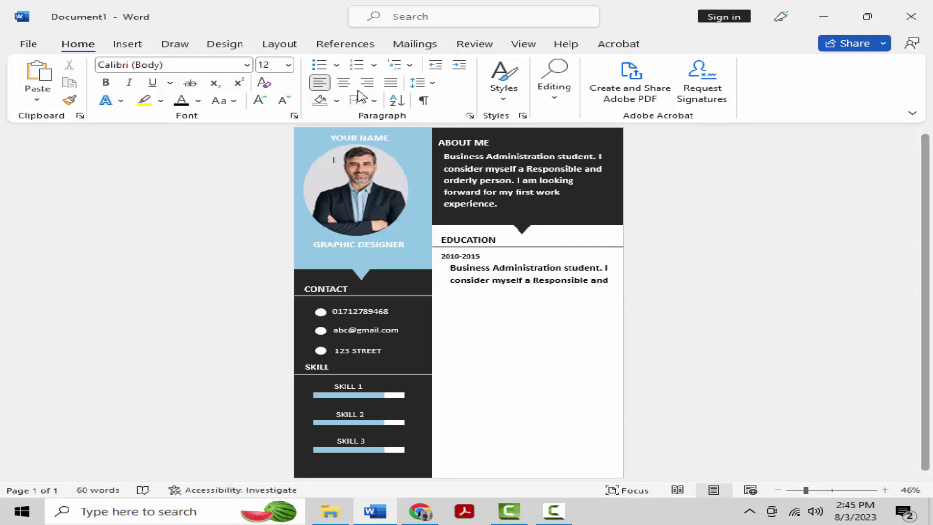
Step: Duplicate the 2010-2015 date box and place the copy below the first education entry
{"action": "left_click", "coordinate": [459, 256]}
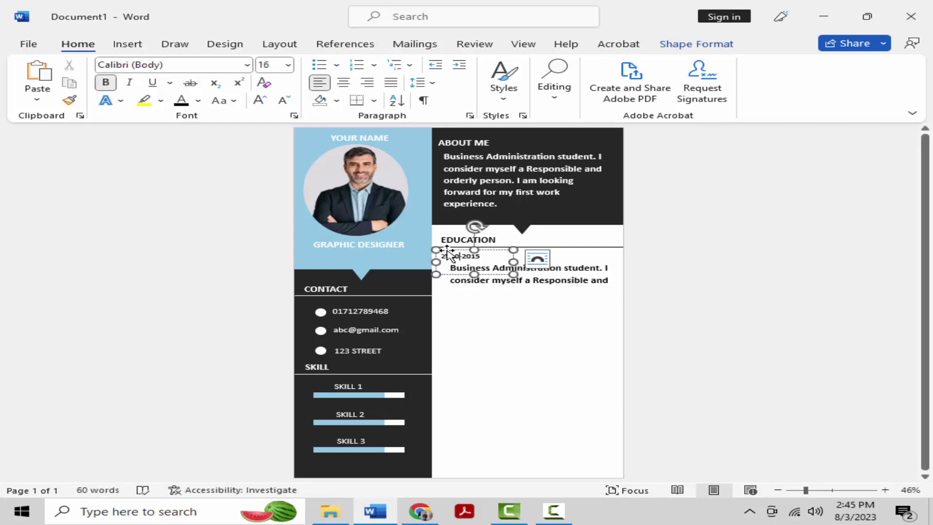
{"action": "right_click", "coordinate": [458, 257]}
{"action": "left_click", "coordinate": [505, 180]}
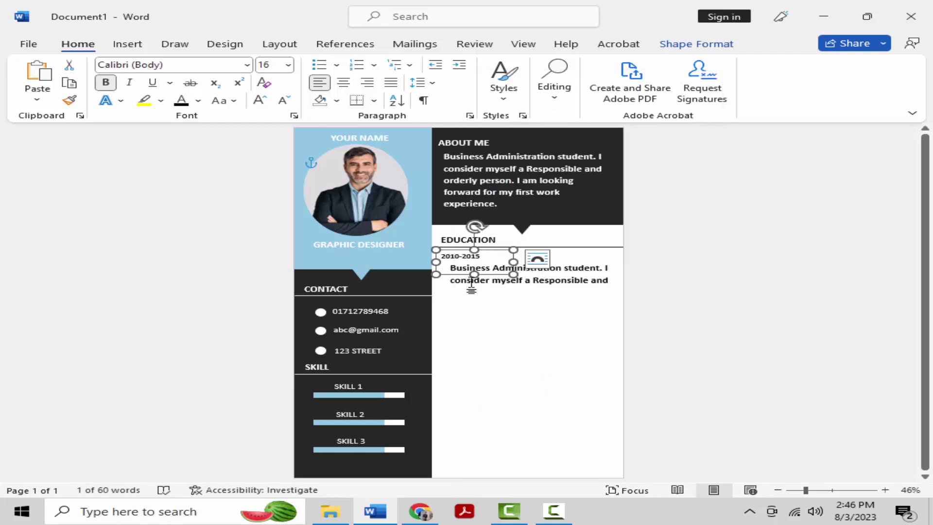
{"action": "right_click", "coordinate": [459, 267]}
{"action": "left_click", "coordinate": [502, 221]}
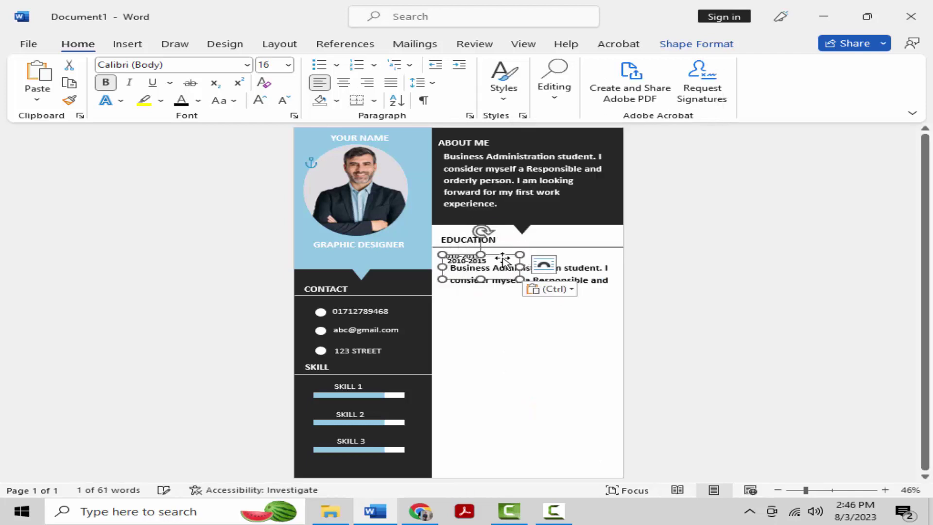
{"action": "left_click_drag", "start_coordinate": [500, 268], "coordinate": [492, 299]}
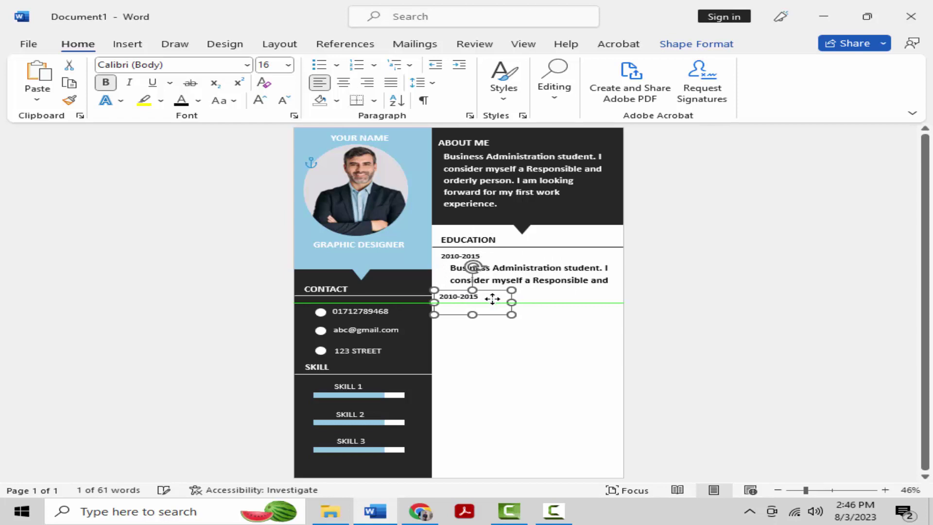
Step: Duplicate the Business Administration description box and move it under the second 2010-2015 date
{"action": "left_click", "coordinate": [513, 268]}
{"action": "right_click", "coordinate": [515, 267]}
{"action": "left_click", "coordinate": [512, 266]}
{"action": "right_click", "coordinate": [512, 266]}
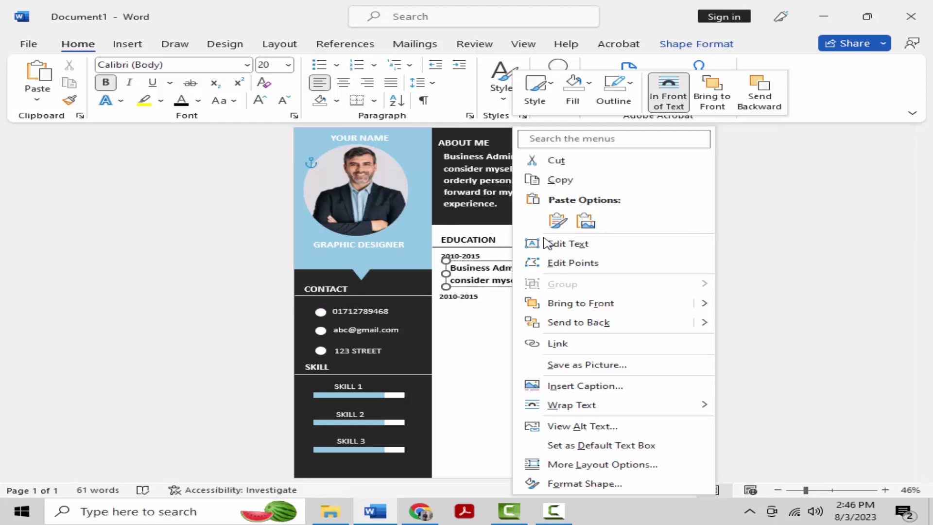
{"action": "left_click", "coordinate": [555, 179]}
{"action": "right_click", "coordinate": [508, 267]}
{"action": "left_click", "coordinate": [538, 220]}
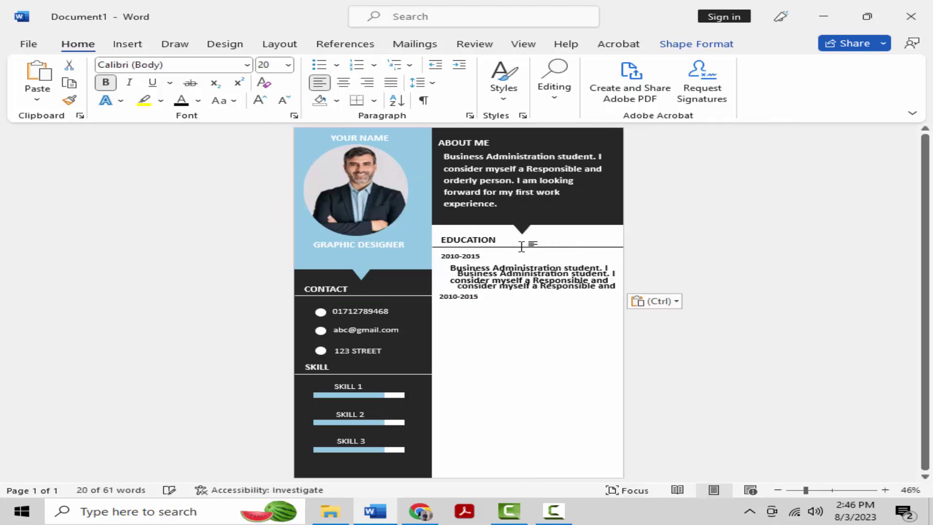
{"action": "left_click_drag", "start_coordinate": [508, 270], "coordinate": [504, 306]}
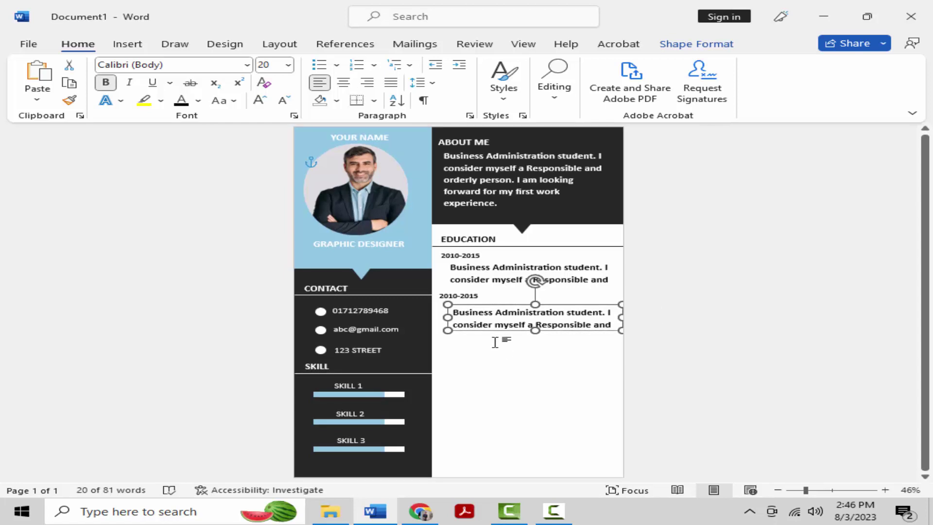
Step: Copy and paste the EDUCATION heading box to make a duplicate heading
{"action": "left_click", "coordinate": [468, 232]}
{"action": "right_click", "coordinate": [469, 231]}
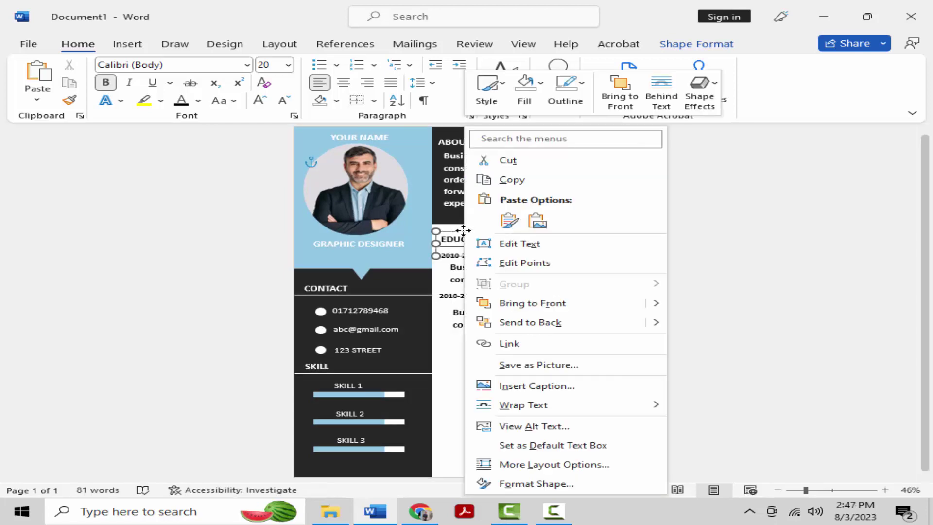
{"action": "left_click", "coordinate": [513, 181]}
{"action": "right_click", "coordinate": [470, 232]}
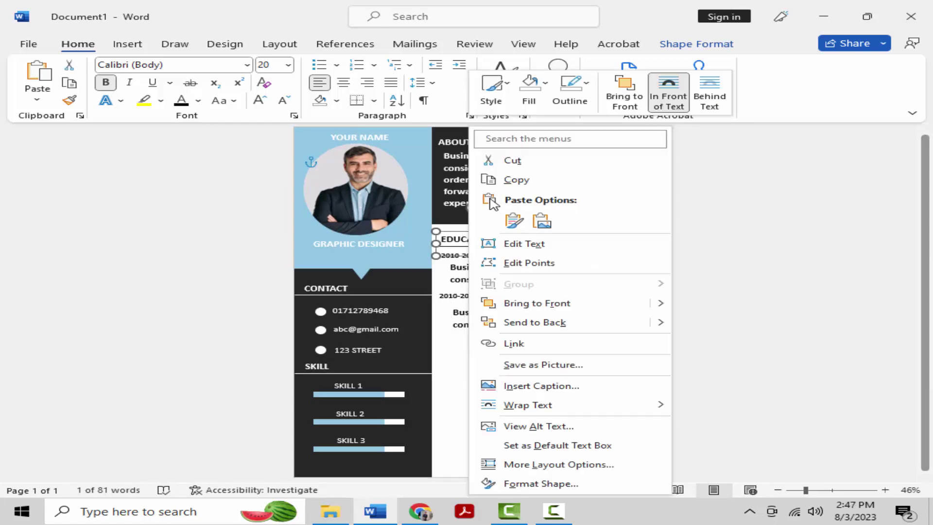
{"action": "left_click", "coordinate": [514, 218]}
Step: Move the copied heading below the Education entries, retype it as WORK EXPERIENCE, and widen it
{"action": "mouse_move", "coordinate": [466, 237]}
{"action": "left_mouse_down"}
{"action": "mouse_move", "coordinate": [466, 333]}
{"action": "mouse_move", "coordinate": [412, 337]}
{"action": "left_mouse_up"}
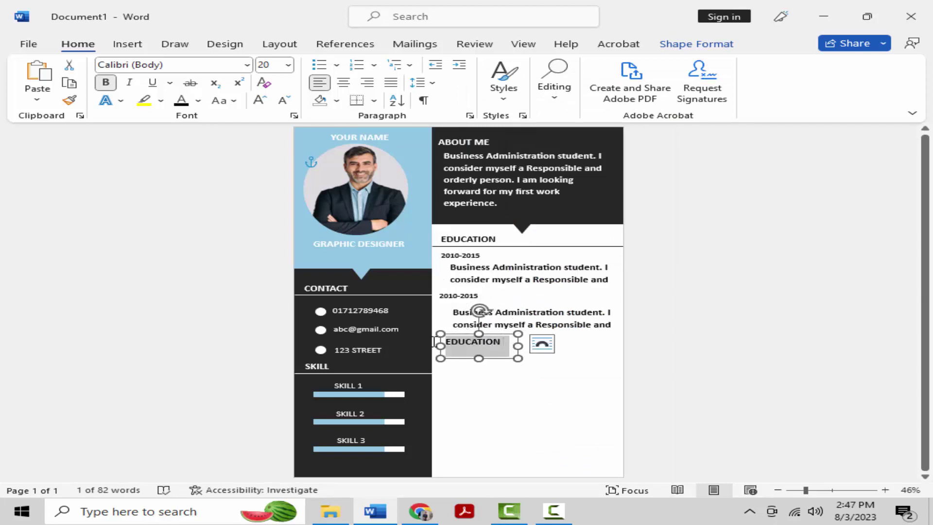
{"action": "type", "text": "WO"}
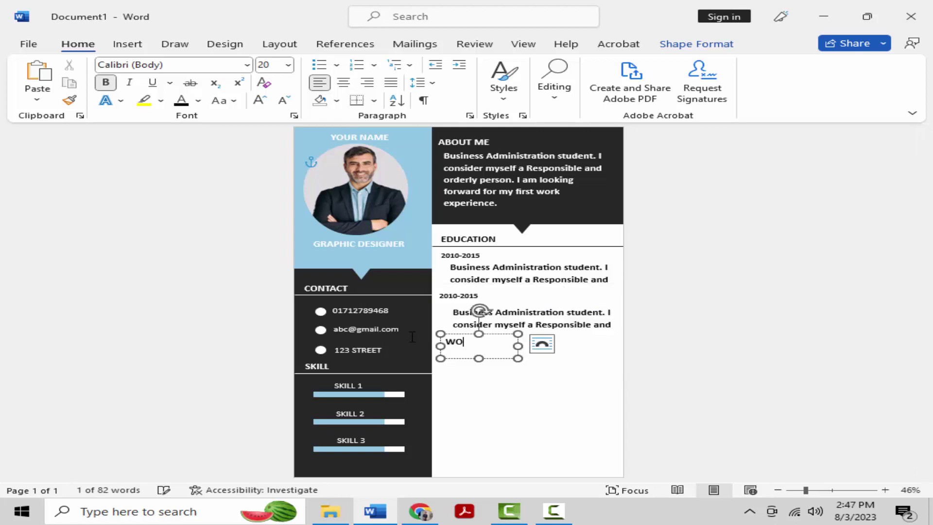
{"action": "type", "text": "EXPE"}
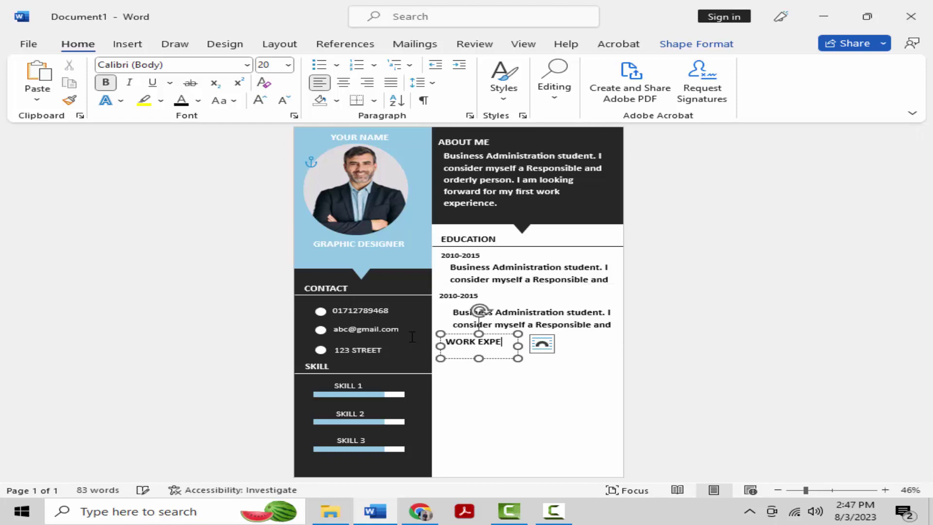
{"action": "type", "text": "NCE"}
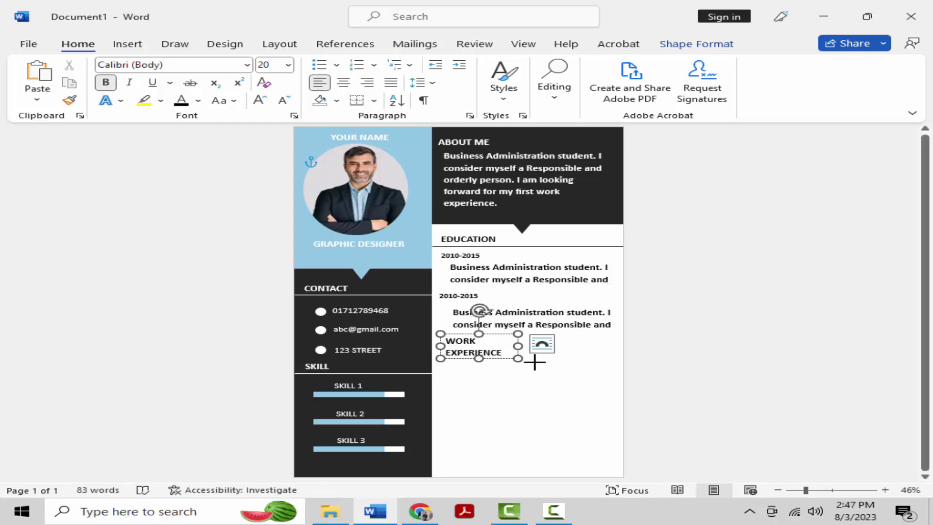
{"action": "left_click_drag", "start_coordinate": [535, 362], "coordinate": [549, 362]}
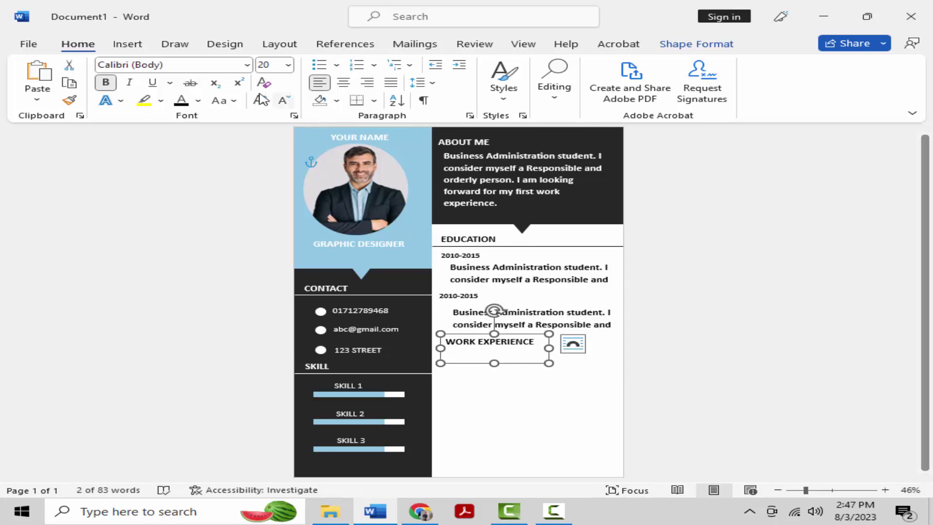
Step: Draw a black horizontal line across the column just beneath the WORK EXPERIENCE heading
{"action": "left_click", "coordinate": [126, 44]}
{"action": "left_click", "coordinate": [180, 70]}
{"action": "left_click", "coordinate": [187, 148]}
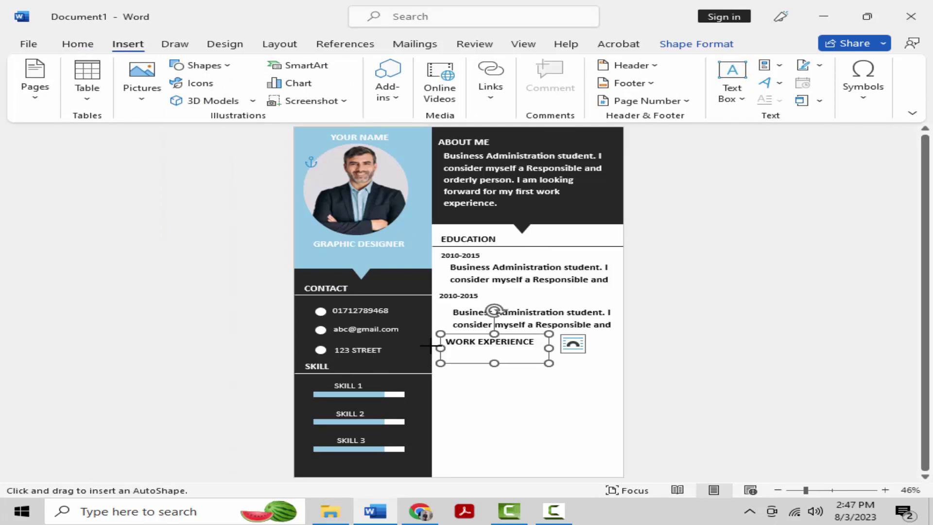
{"action": "left_click_drag", "start_coordinate": [440, 347], "coordinate": [594, 346]}
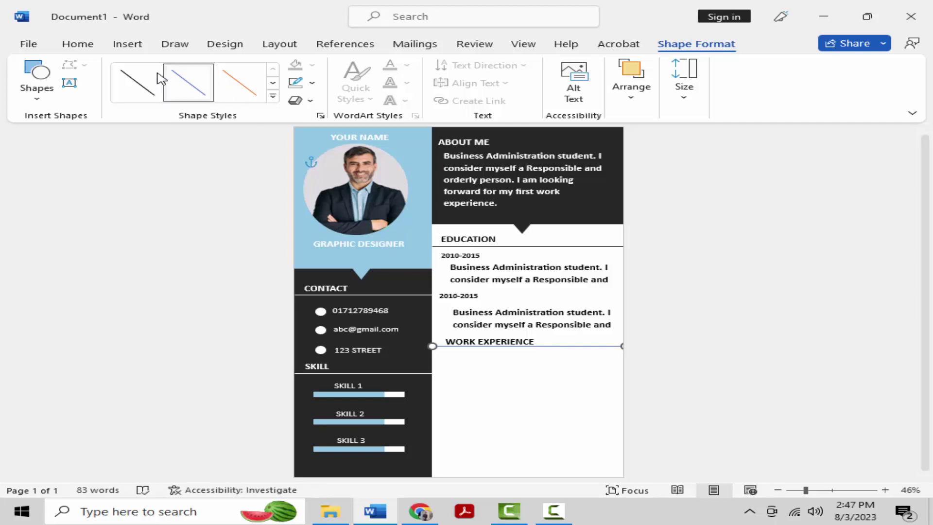
{"action": "left_click", "coordinate": [137, 82]}
{"action": "key", "text": "Down"}
{"action": "key", "text": "Down"}
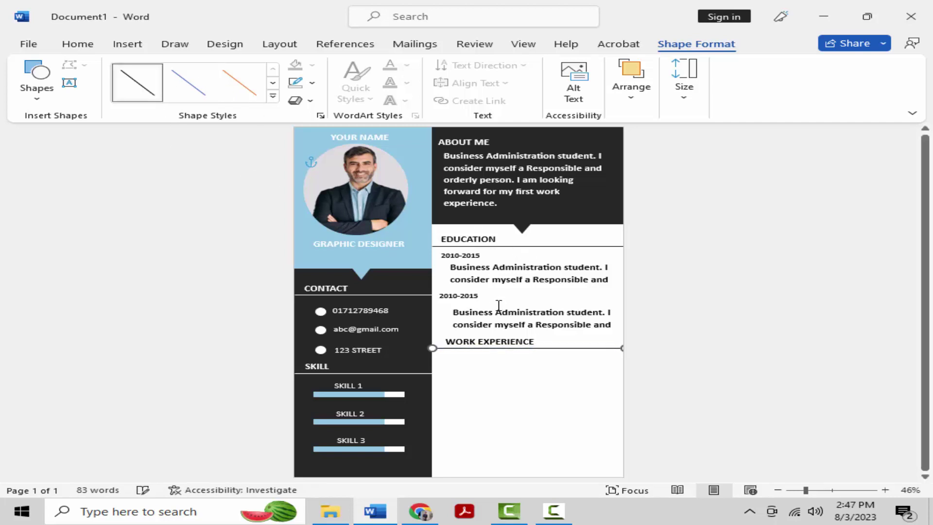
{"action": "key", "text": "Down"}
Step: Add the first work entry: a copied 2010-2015 date with its description beneath WORK EXPERIENCE
{"action": "left_click", "coordinate": [457, 257]}
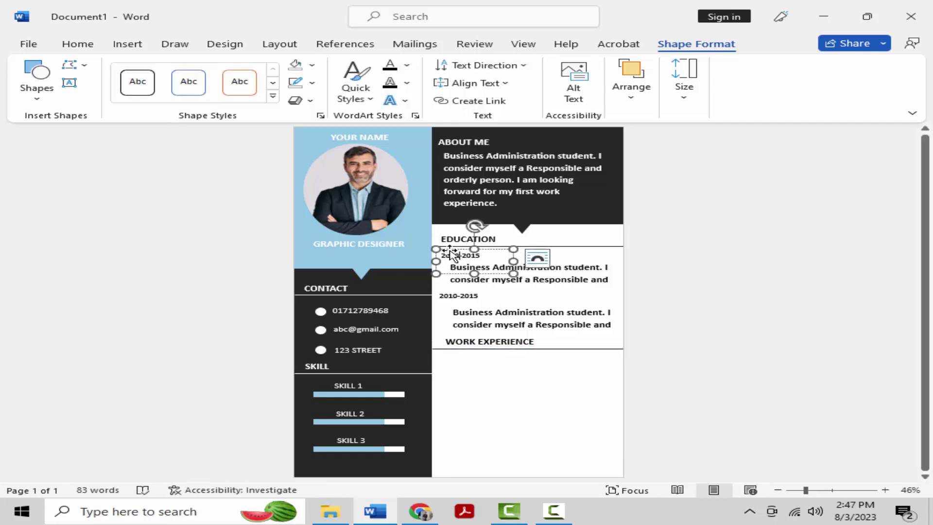
{"action": "right_click", "coordinate": [451, 252]}
{"action": "left_click", "coordinate": [496, 181]}
{"action": "right_click", "coordinate": [459, 259]}
{"action": "left_click", "coordinate": [496, 221]}
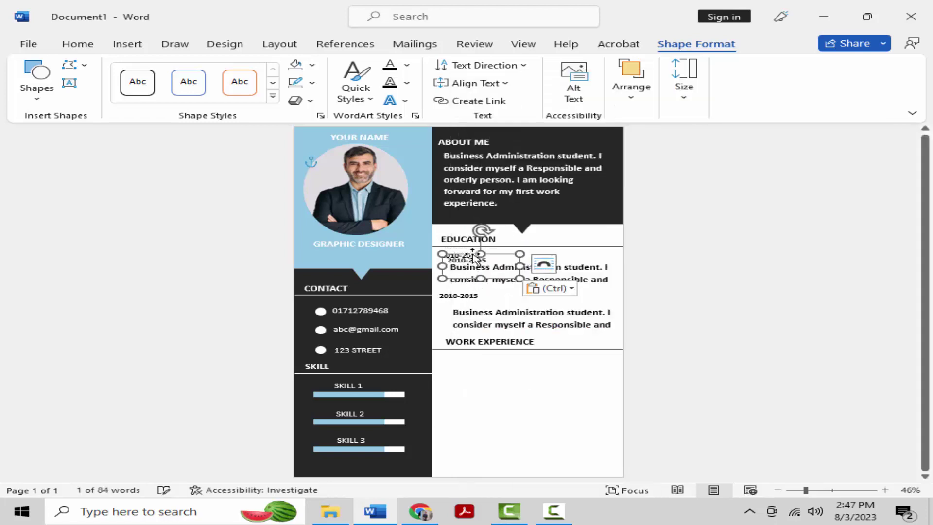
{"action": "left_click_drag", "start_coordinate": [467, 255], "coordinate": [460, 357]}
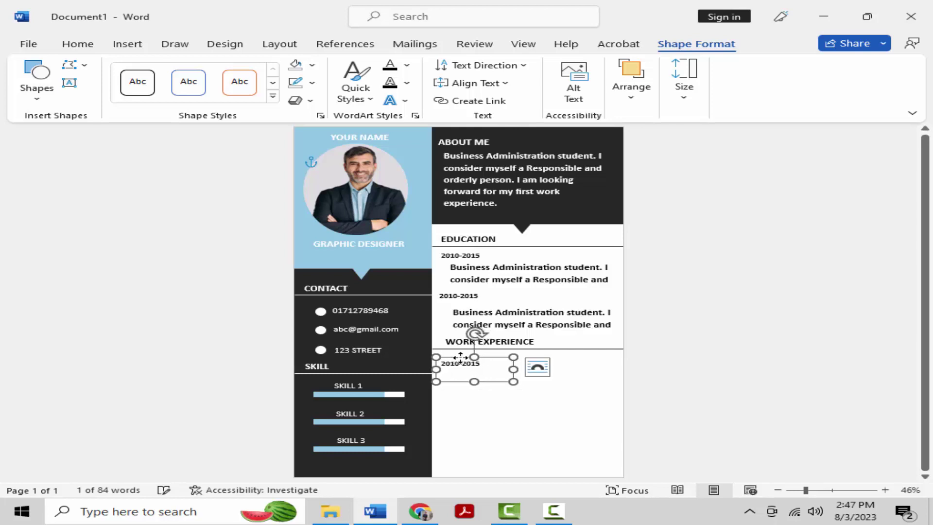
{"action": "left_click", "coordinate": [489, 311]}
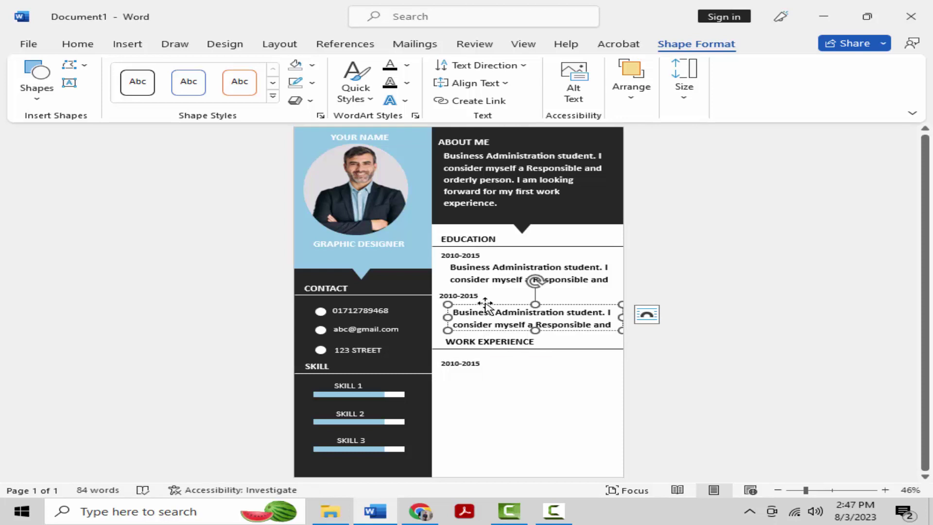
{"action": "right_click", "coordinate": [488, 312]}
{"action": "left_click", "coordinate": [527, 181]}
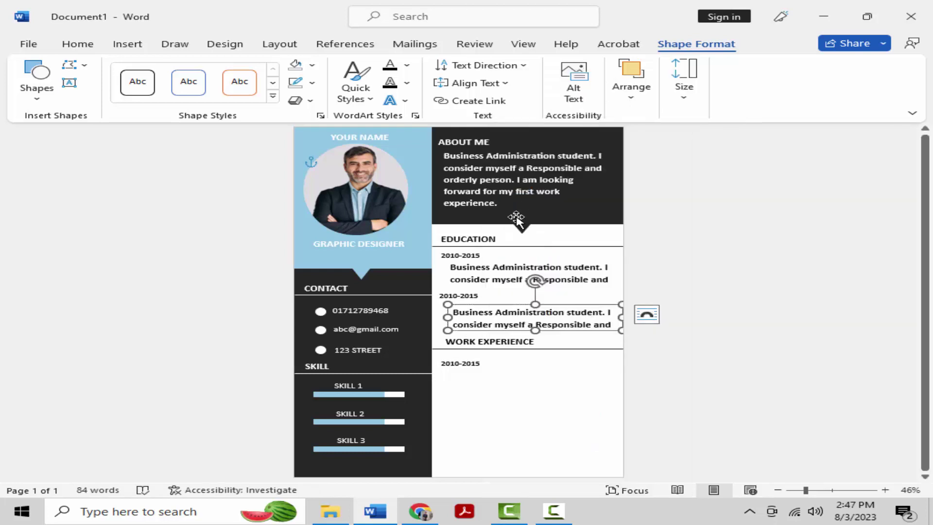
{"action": "right_click", "coordinate": [487, 311]}
{"action": "left_click", "coordinate": [522, 244]}
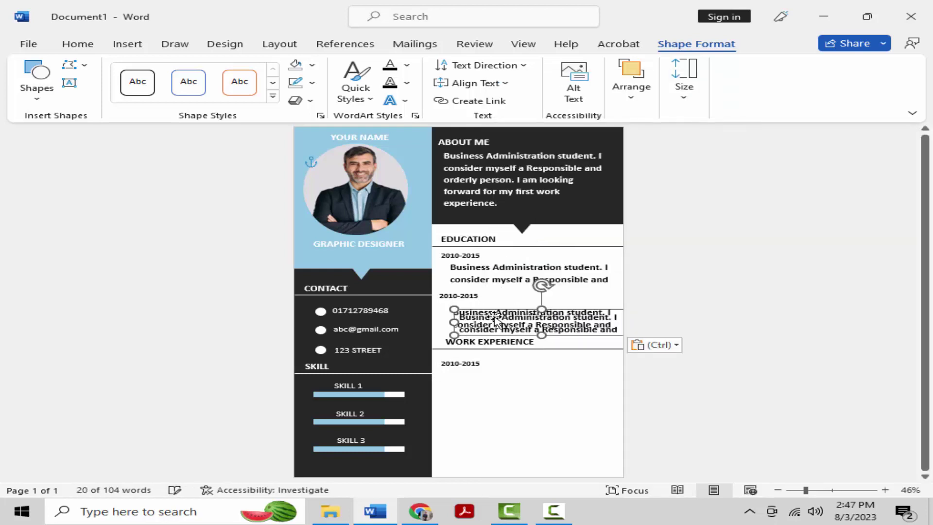
{"action": "mouse_move", "coordinate": [487, 305]}
{"action": "left_mouse_down"}
{"action": "mouse_move", "coordinate": [494, 371]}
{"action": "mouse_move", "coordinate": [483, 372]}
{"action": "left_mouse_up"}
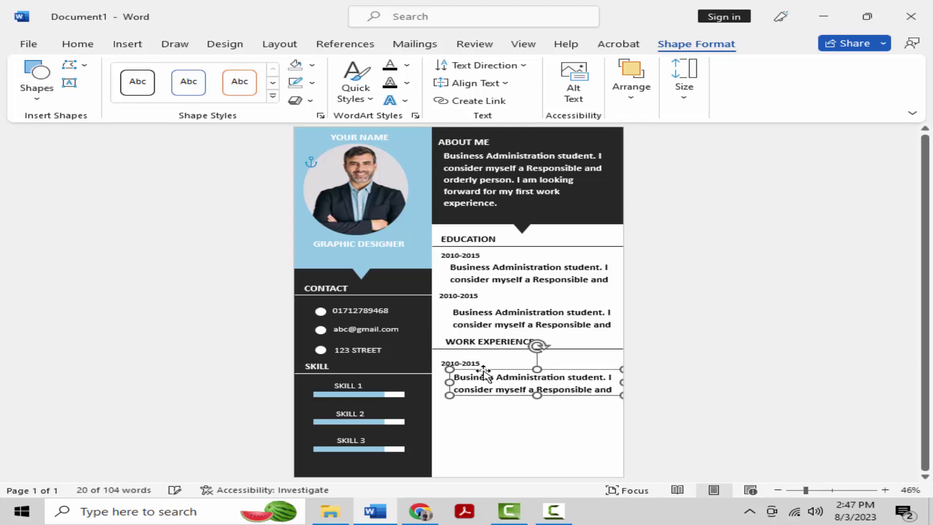
Step: Add a second 2010-2015 work entry with its description below the first one
{"action": "left_click", "coordinate": [464, 363]}
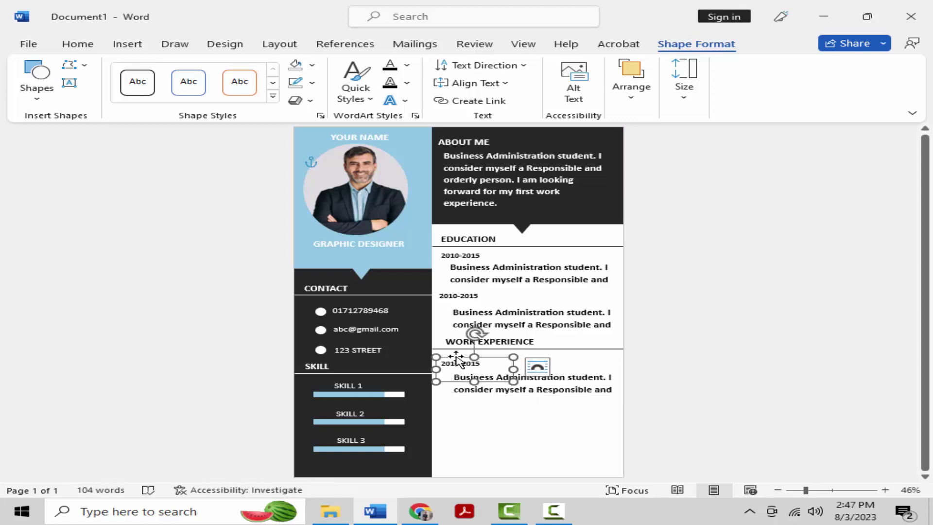
{"action": "right_click", "coordinate": [457, 361]}
{"action": "left_click", "coordinate": [505, 184]}
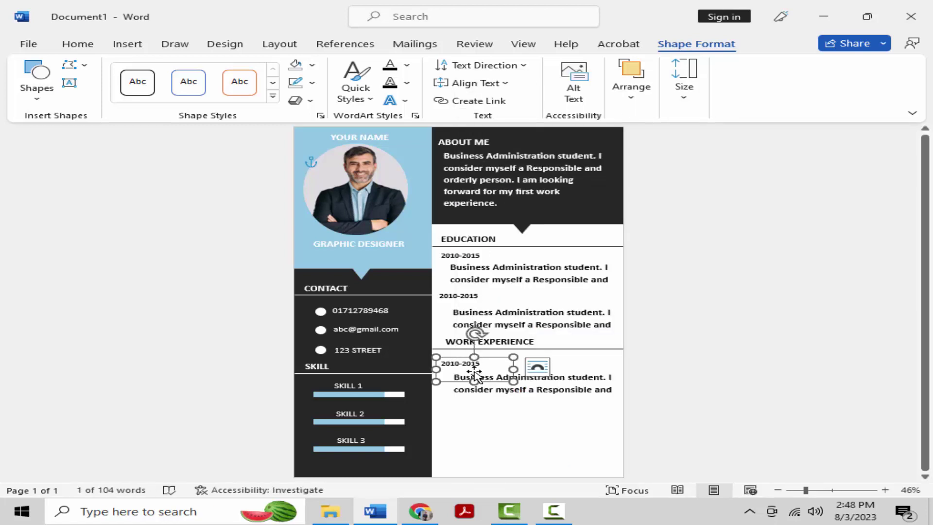
{"action": "right_click", "coordinate": [471, 368]}
{"action": "left_click", "coordinate": [515, 222]}
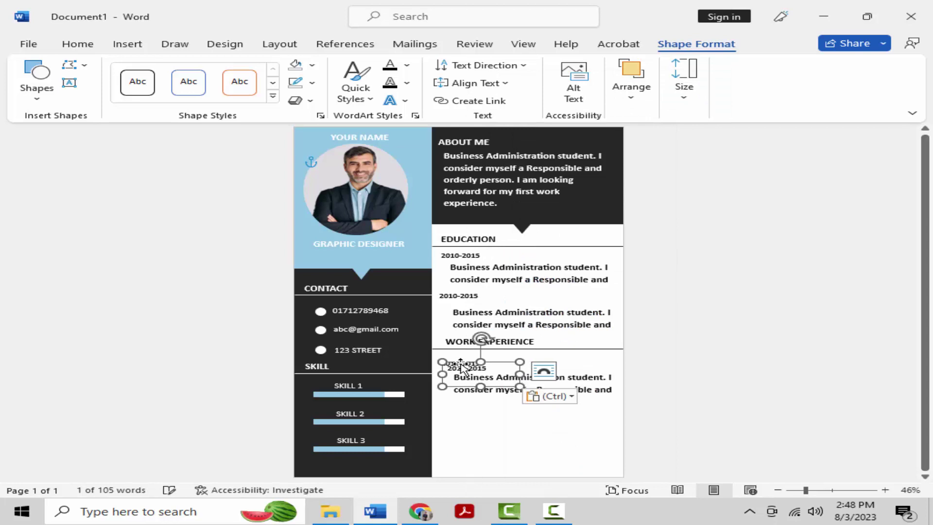
{"action": "left_click_drag", "start_coordinate": [455, 370], "coordinate": [456, 400]}
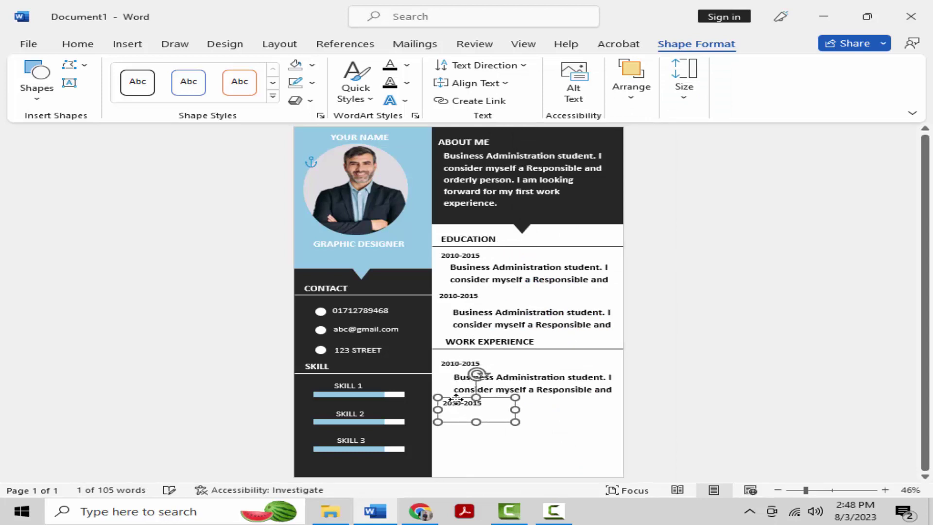
{"action": "left_click", "coordinate": [512, 372]}
{"action": "right_click", "coordinate": [513, 371]}
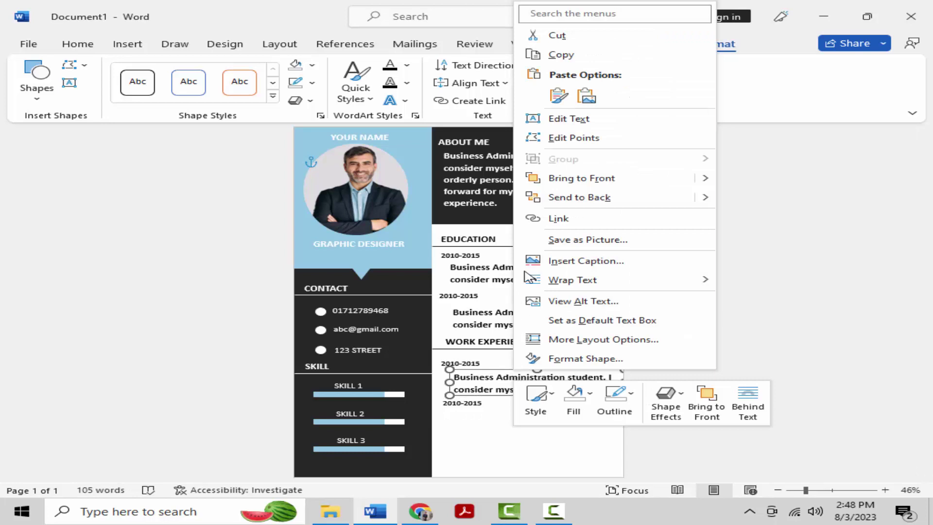
{"action": "left_click", "coordinate": [563, 54]}
{"action": "right_click", "coordinate": [500, 379]}
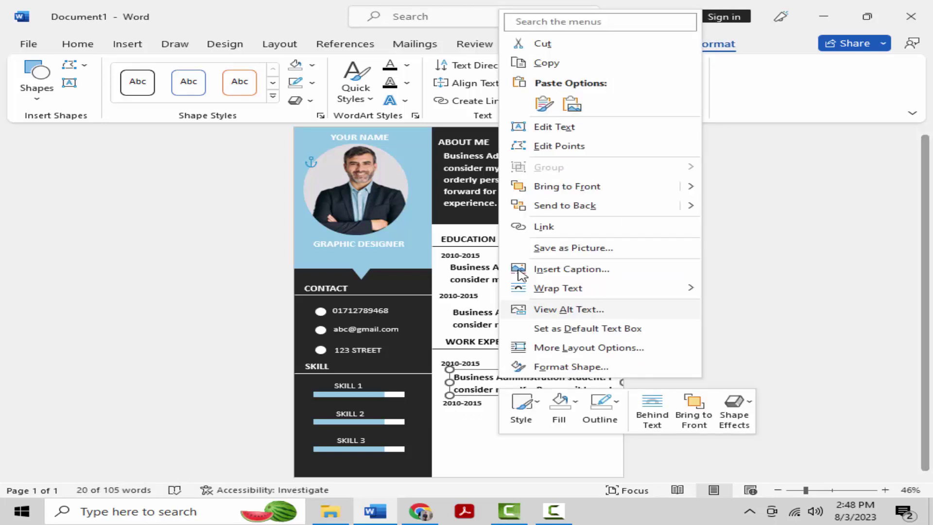
{"action": "left_click", "coordinate": [540, 107]}
{"action": "left_click_drag", "start_coordinate": [500, 382], "coordinate": [491, 414]}
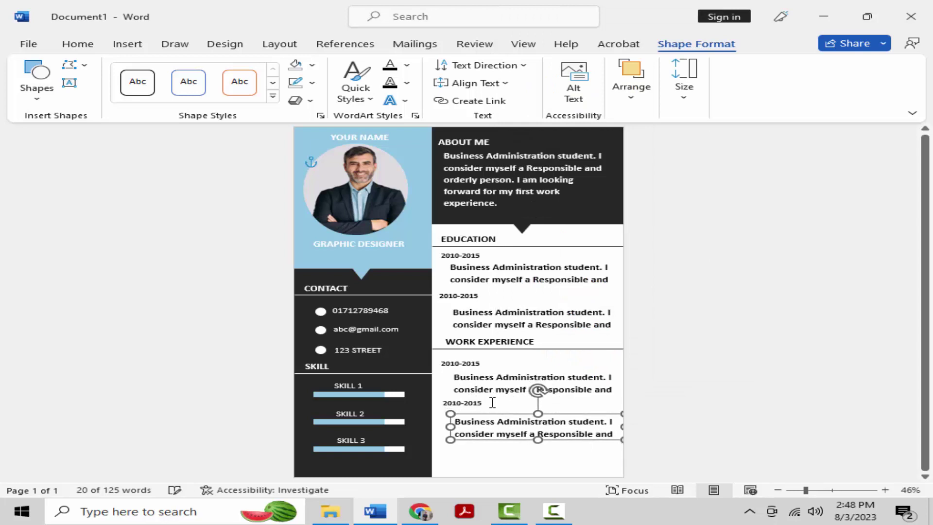
{"action": "left_click", "coordinate": [459, 293]}
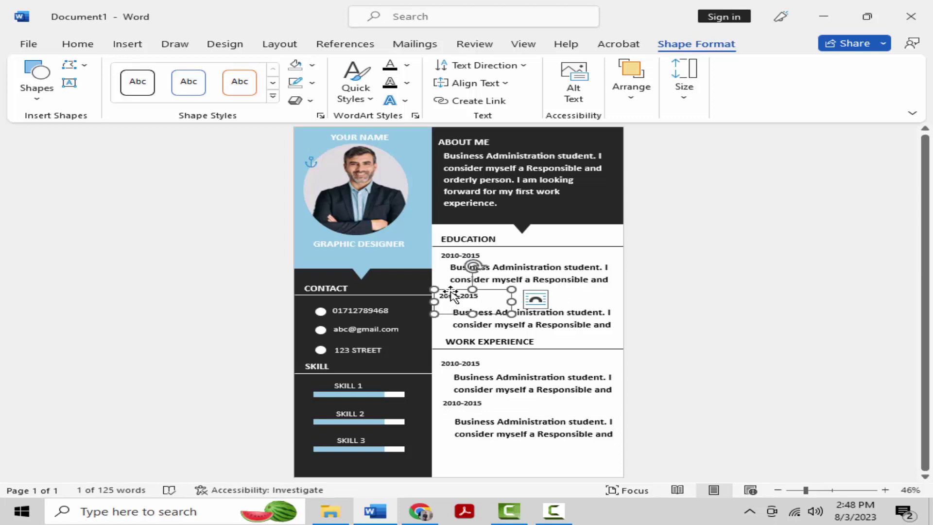
{"action": "left_click", "coordinate": [701, 309]}
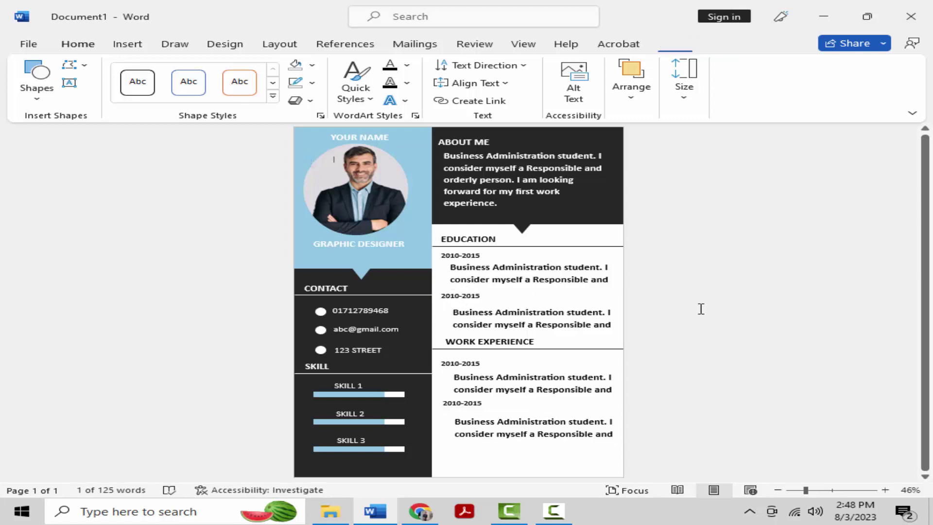